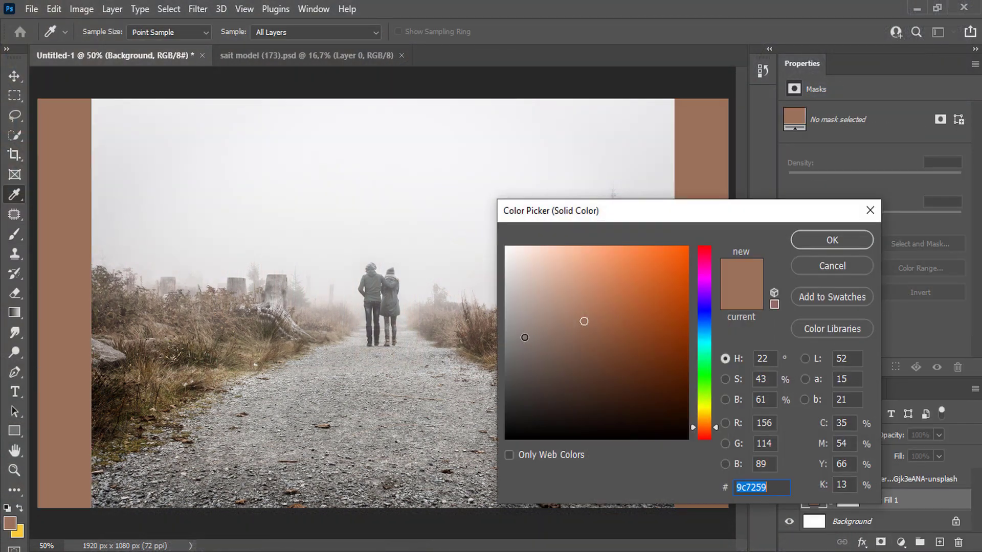
- Set the grey fill to 7d7d7d, then mask the path photo's foggy sky out
text(7d7d7d)
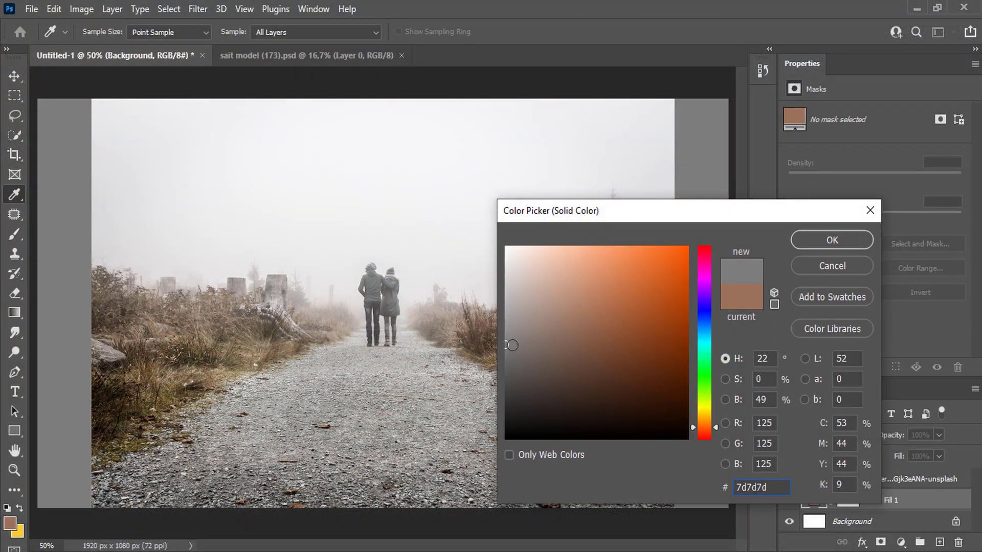
click(831, 239)
click(910, 479)
click(880, 542)
key(b)
mouse_move(267, 197)
mouse_down()
mouse_move(63, 139)
mouse_move(489, 114)
mouse_up()
mouse_move(432, 70)
mouse_down()
mouse_move(241, 132)
mouse_move(605, 202)
mouse_move(340, 252)
mouse_move(487, 226)
mouse_move(118, 237)
mouse_move(688, 198)
mouse_up()
- Duplicate the path photo layer and shift the original up to extend the road
key(ctrl+j)
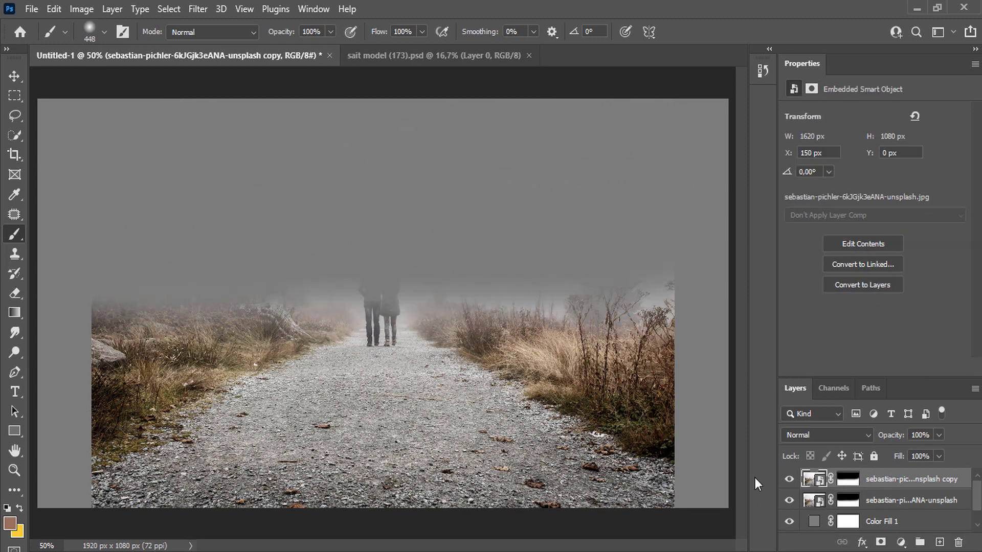
click(892, 500)
key(v)
mouse_move(353, 462)
mouse_down()
mouse_move(350, 407)
mouse_move(355, 419)
mouse_up()
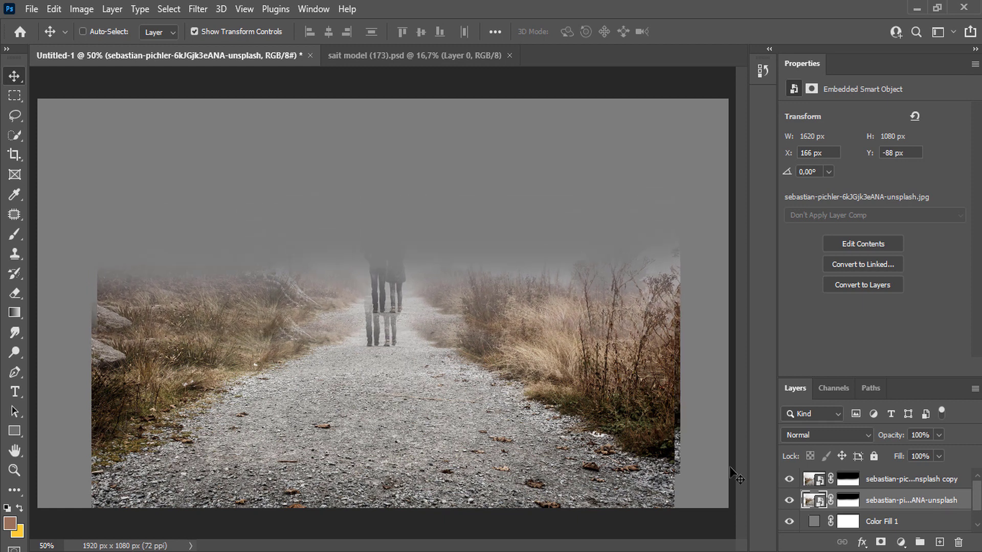
- Brush the walkers and right-side grass tops out on both masks, then duplicate the path layer again
click(847, 479)
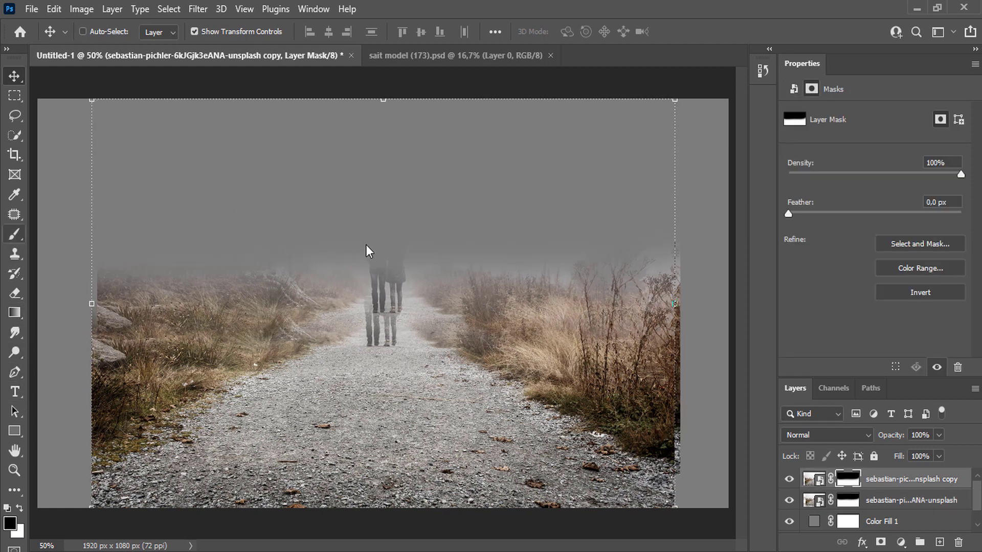
key(b)
drag(390, 307, 384, 337)
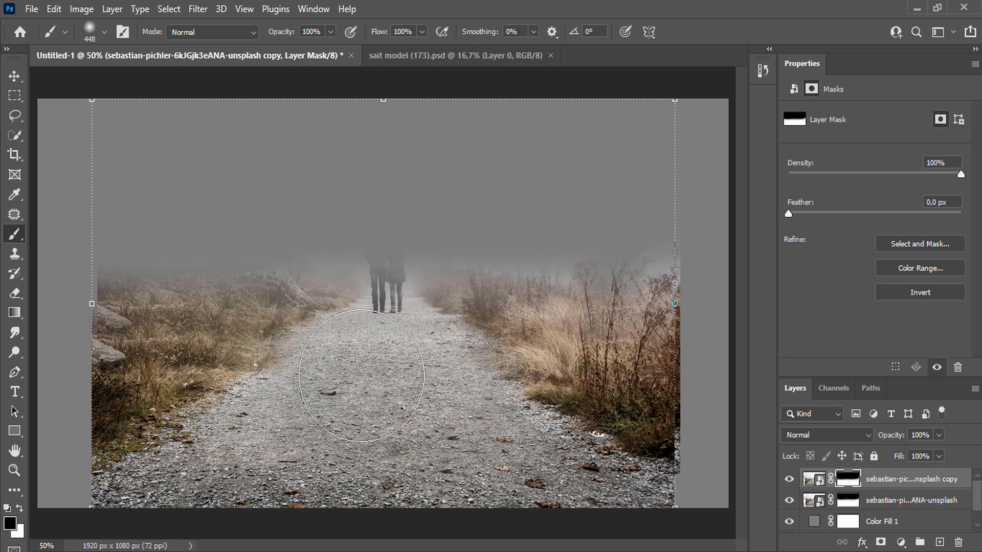
click(847, 503)
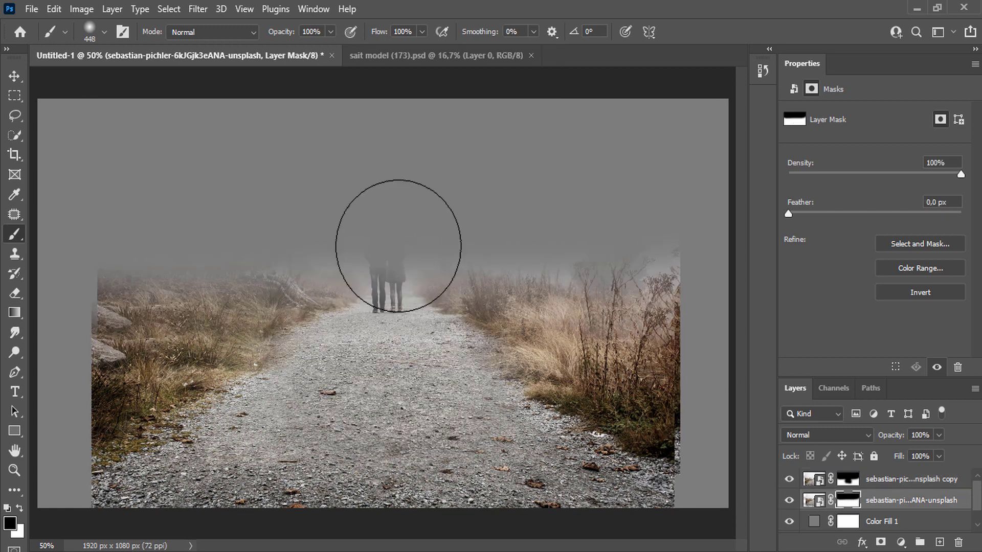
right_click(390, 261)
key(Return)
drag(371, 280, 394, 294)
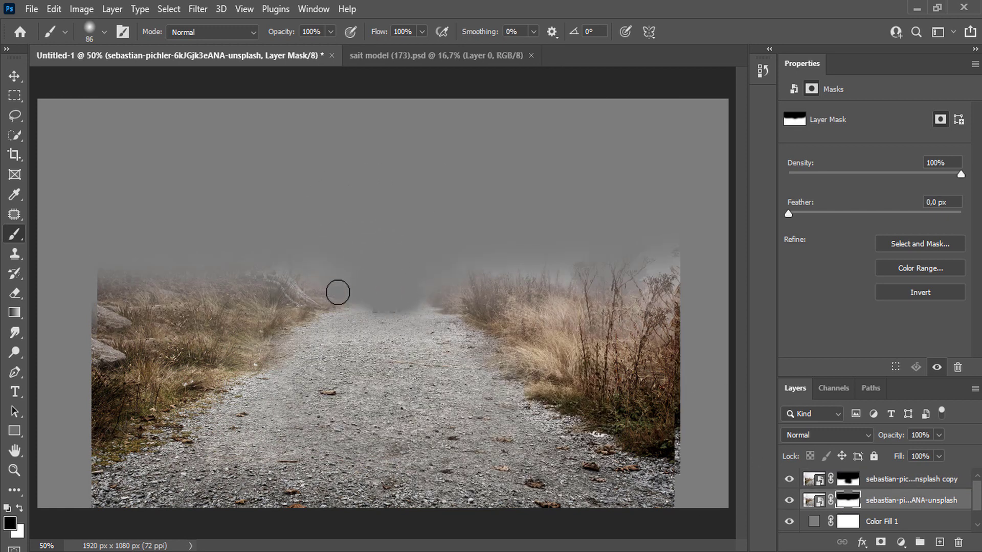
drag(493, 267, 573, 265)
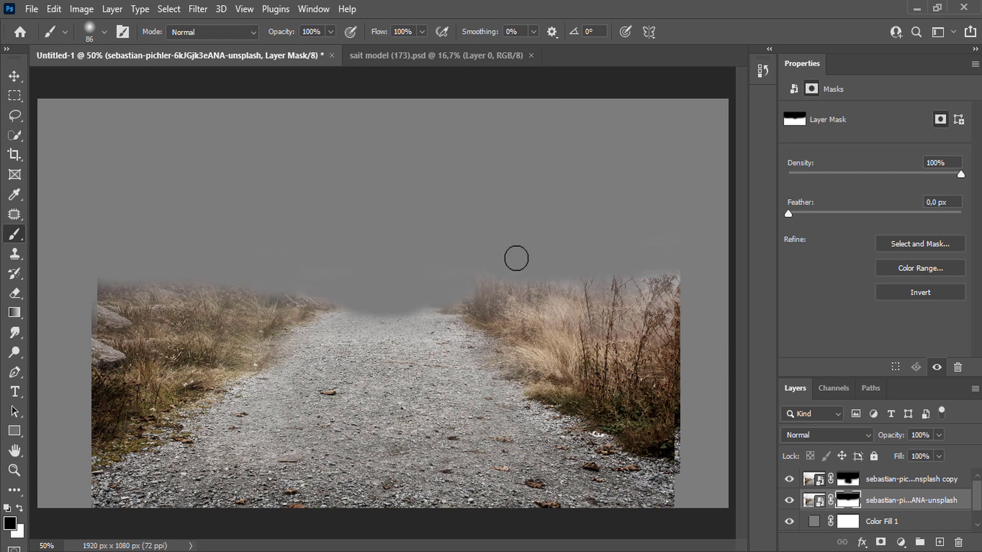
click(814, 500)
key(ctrl+j)
- Dismiss the rasterize warning and raise the bottom path photo layer up the canvas
click(420, 284)
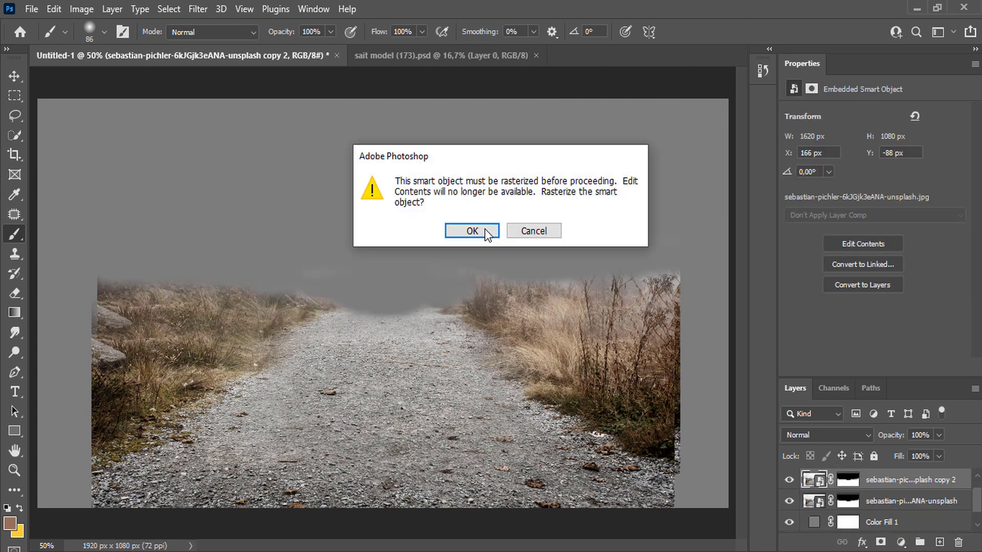
key(Escape)
key(v)
scroll(880, 500, up, 1)
click(910, 521)
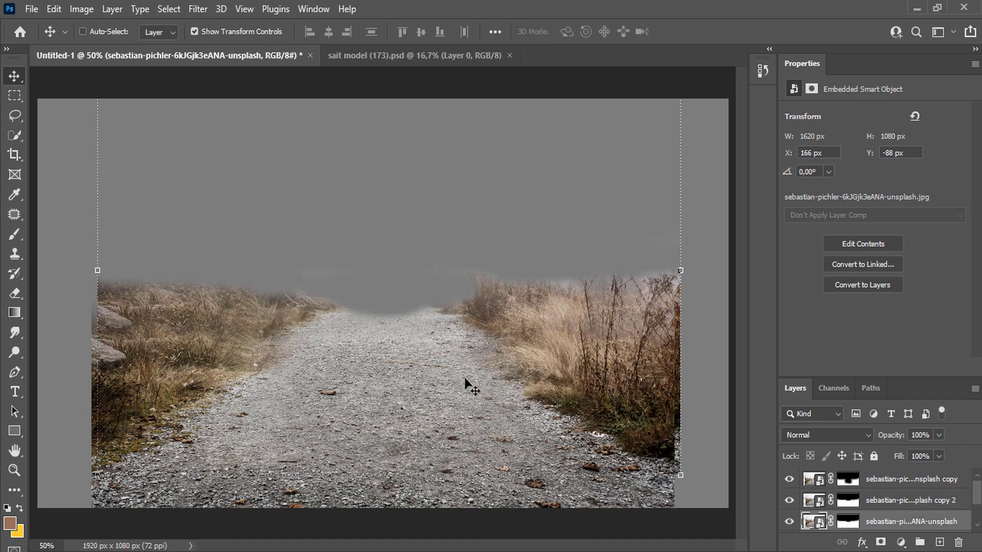
drag(464, 384, 466, 310)
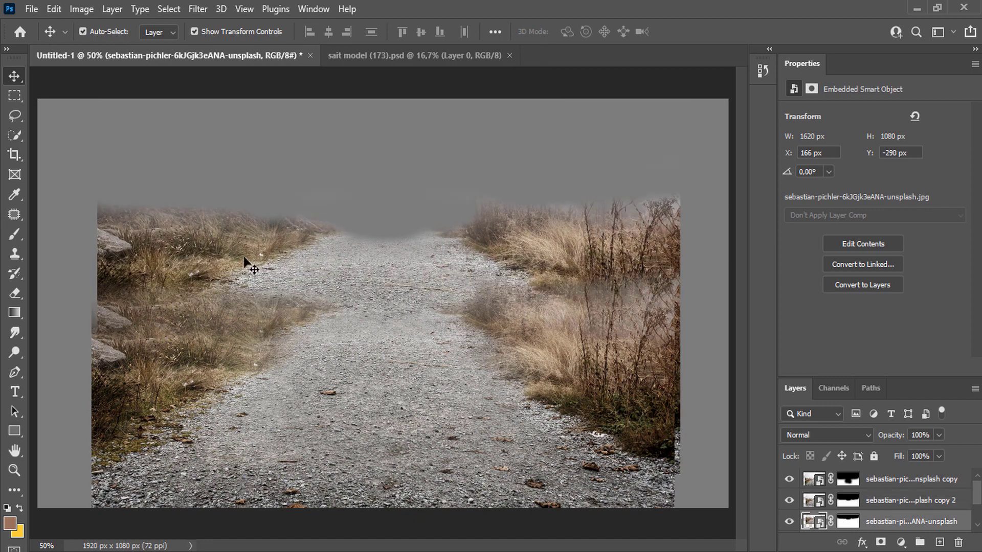
- Scale the path layer to about 56% and move it toward the horizon
key(ctrl+t)
drag(98, 188, 351, 189)
drag(448, 261, 343, 330)
drag(394, 303, 393, 294)
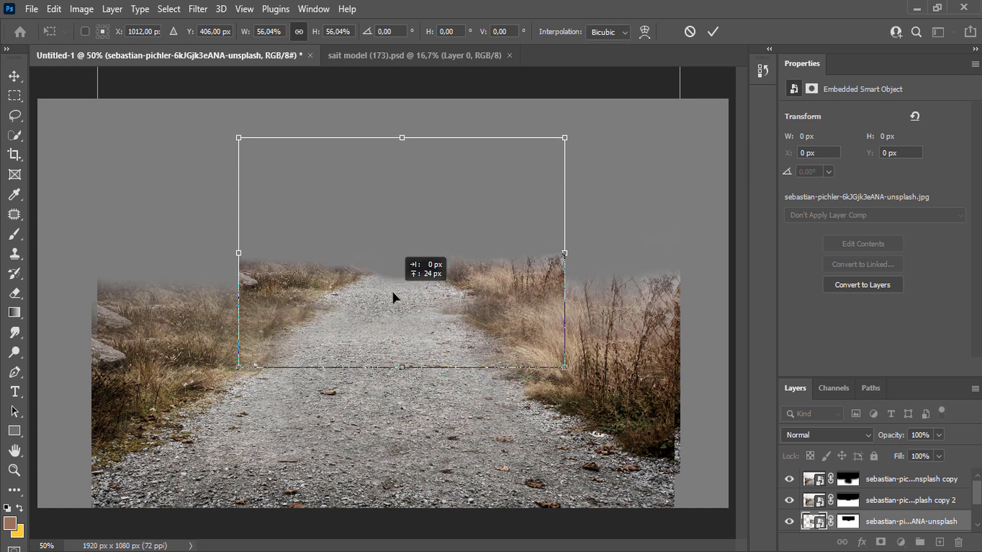
click(712, 32)
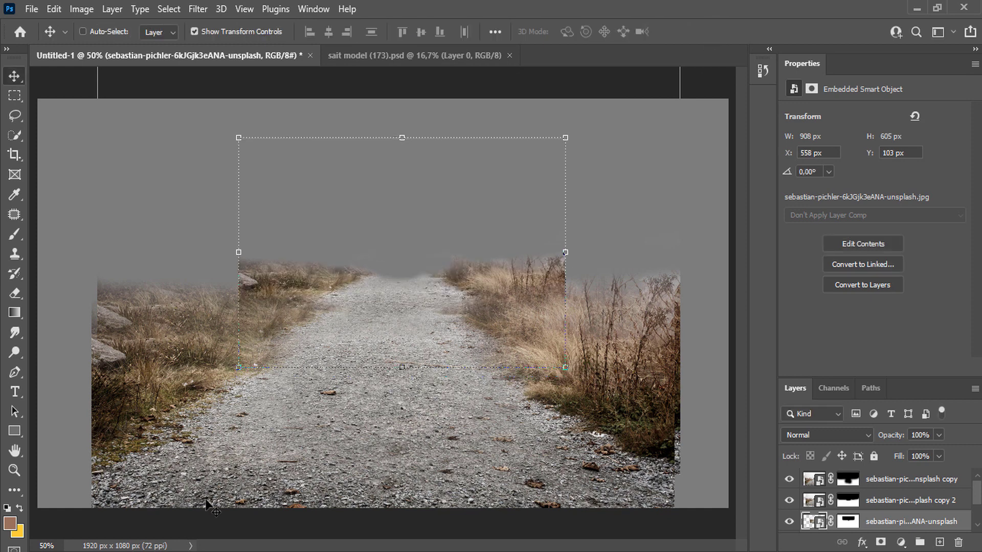
key(alt+Tab)
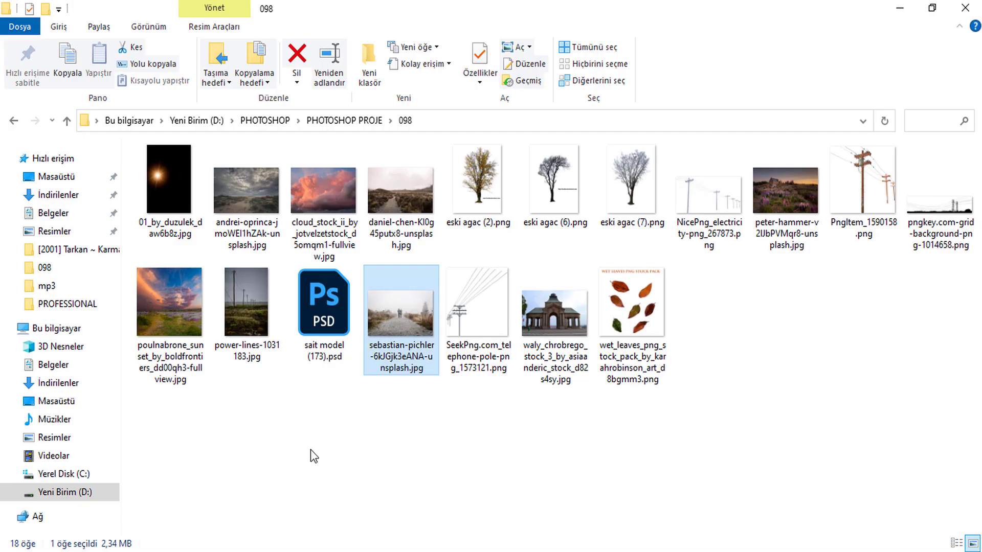
- Place the stormy cloud photo, enlarged to fill the canvas and nudged down
mouse_move(246, 200)
mouse_down()
mouse_move(403, 543)
mouse_move(271, 339)
mouse_up()
drag(330, 292, 270, 217)
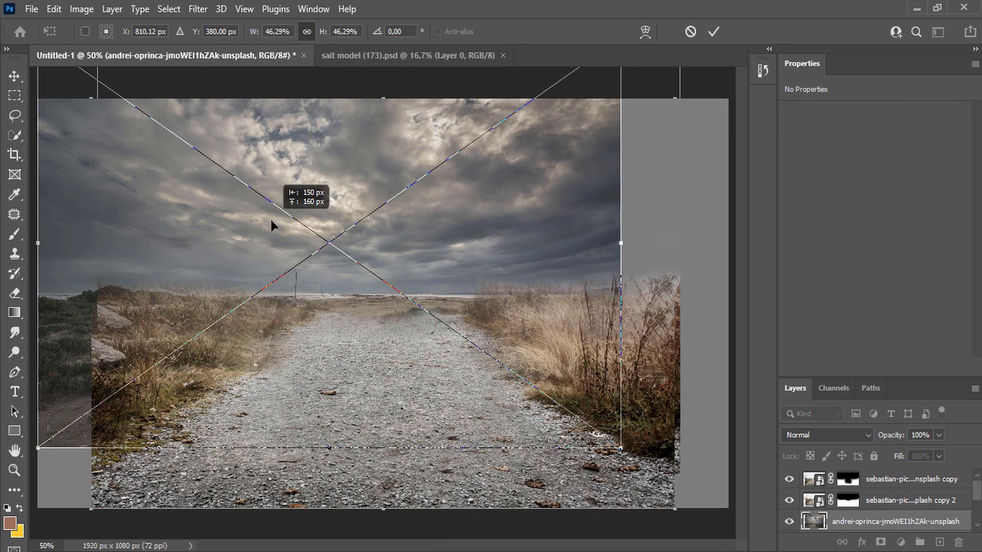
drag(621, 448, 728, 508)
drag(550, 424, 545, 407)
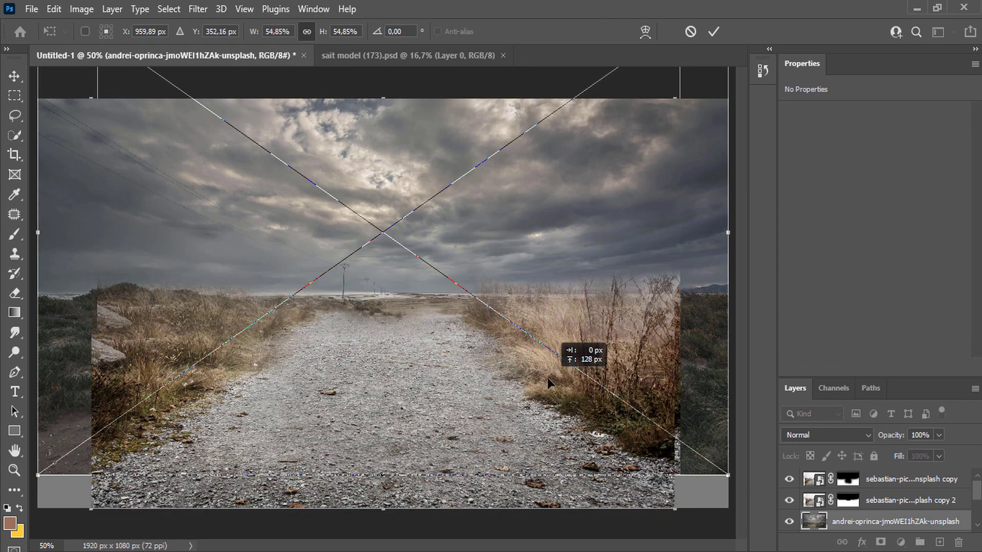
click(713, 31)
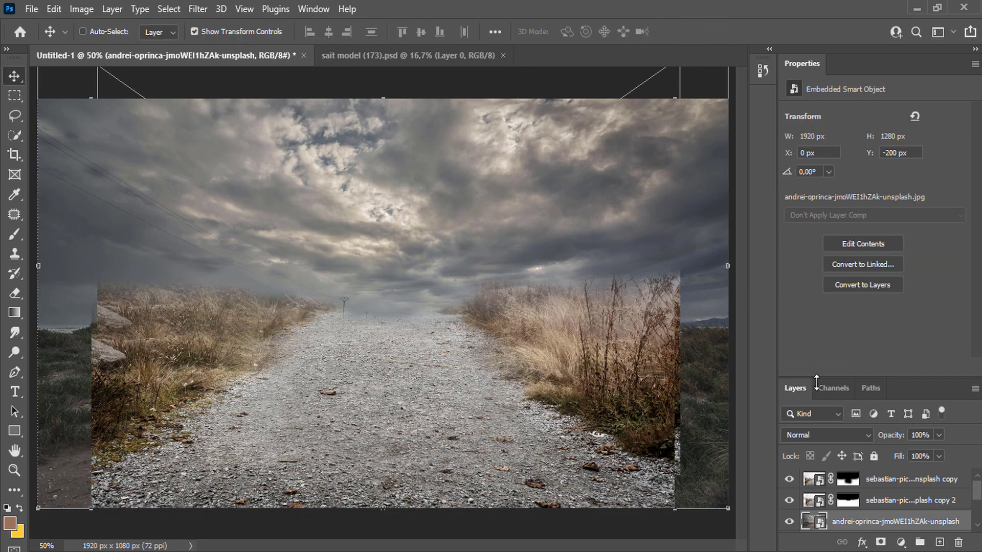
- Merge all the path photo layers into a single layer
click(877, 507)
scroll(977, 501, down, 1)
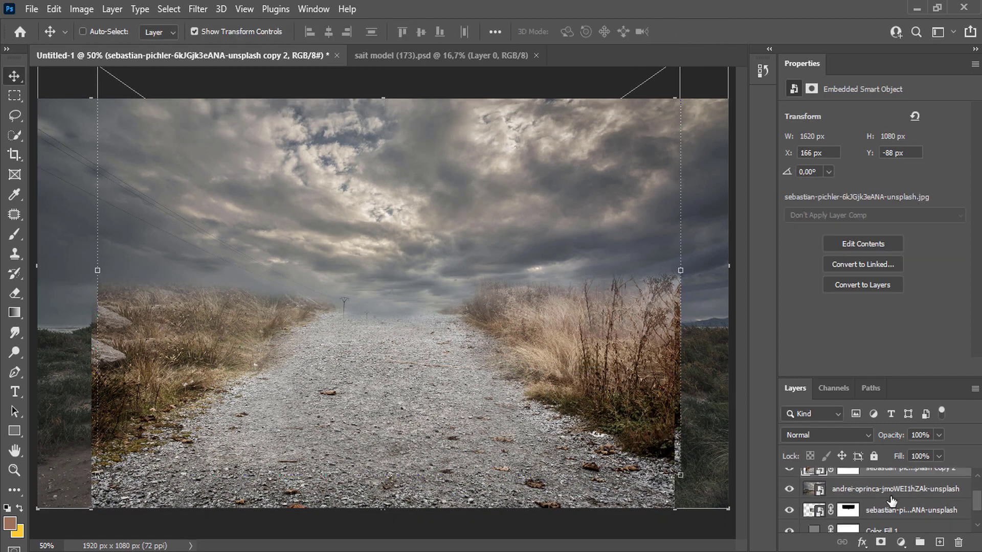
click(892, 514)
shift+click(891, 491)
right_click(891, 491)
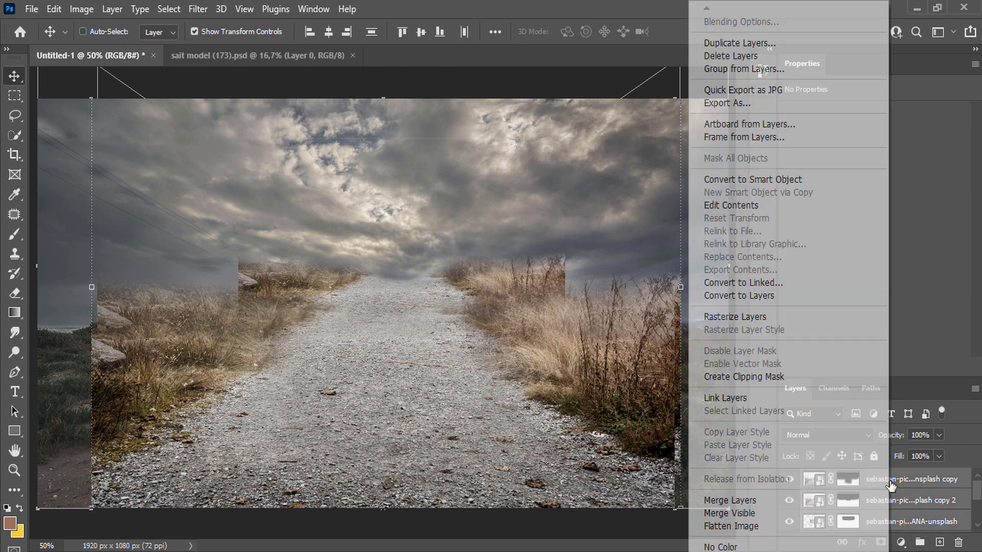
click(762, 498)
- Mask the merged path layer, painting out the left rocks and softly blending the grass into the sky
click(880, 542)
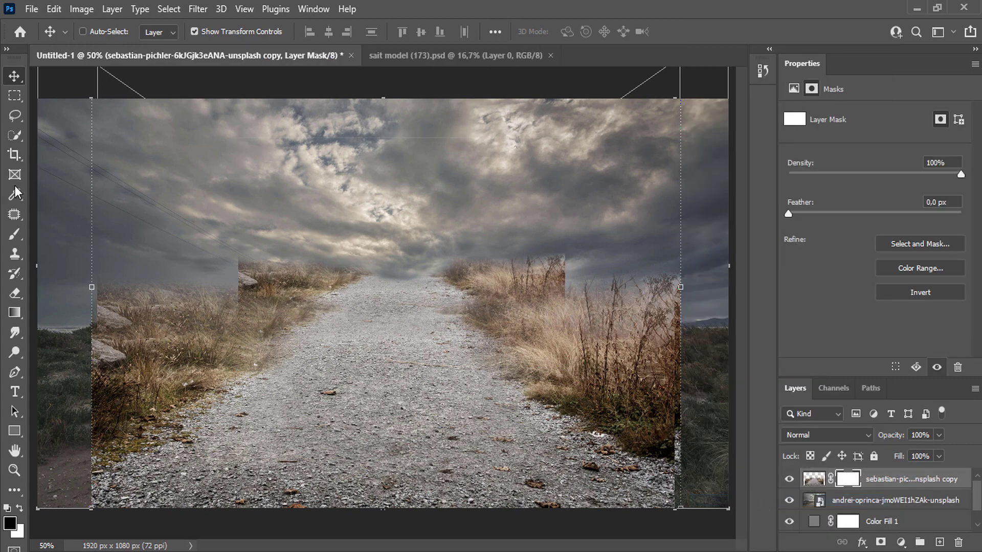
key(b)
drag(97, 287, 65, 376)
right_click(258, 316)
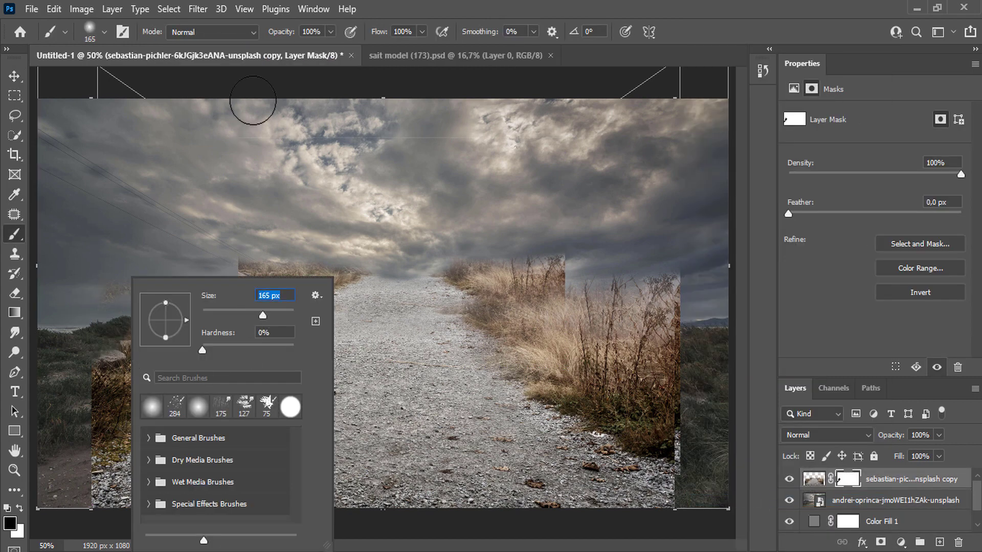
click(330, 32)
mouse_move(595, 279)
mouse_down()
mouse_move(688, 287)
mouse_move(573, 307)
mouse_up()
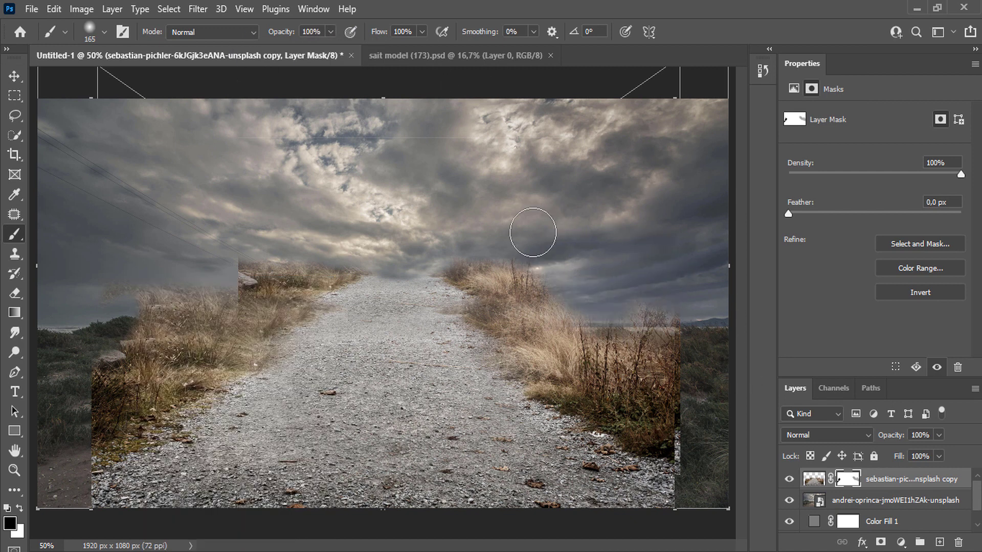
mouse_move(240, 266)
mouse_down()
mouse_move(279, 247)
mouse_move(149, 302)
mouse_move(113, 357)
mouse_up()
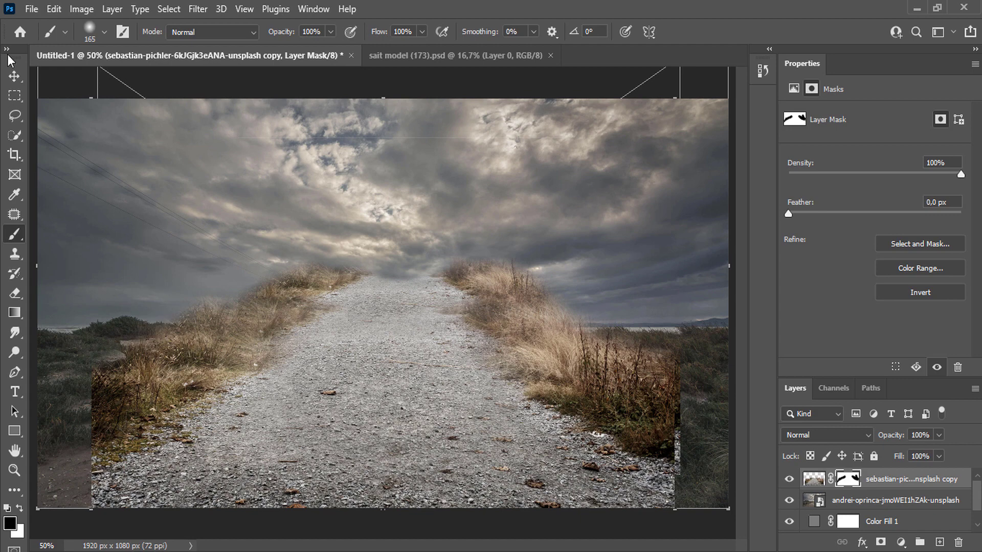
click(13, 76)
- Enlarge the merged path layer, mask out the middle horizon grass, and bring in the misty hillside photo
key(ctrl+minus)
drag(582, 440, 616, 467)
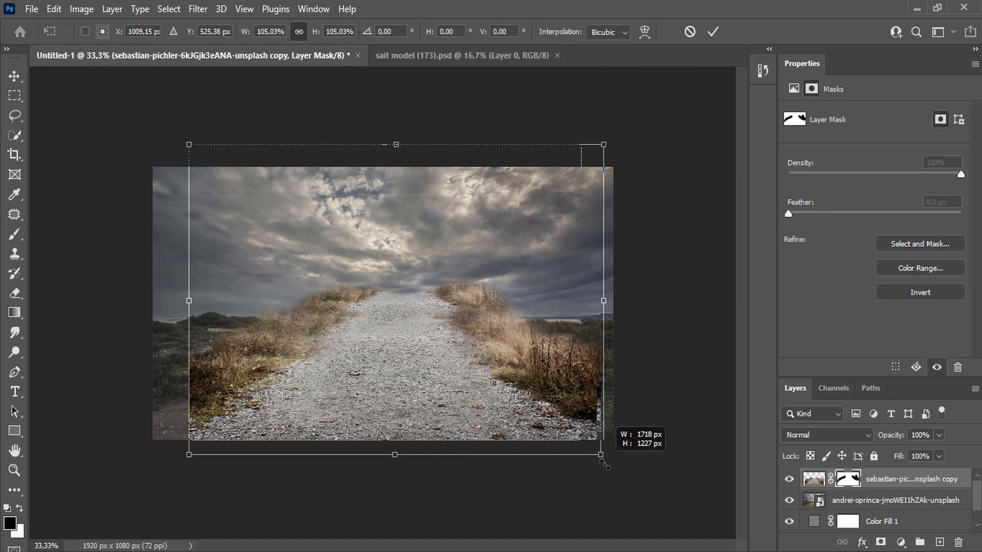
drag(189, 145, 146, 113)
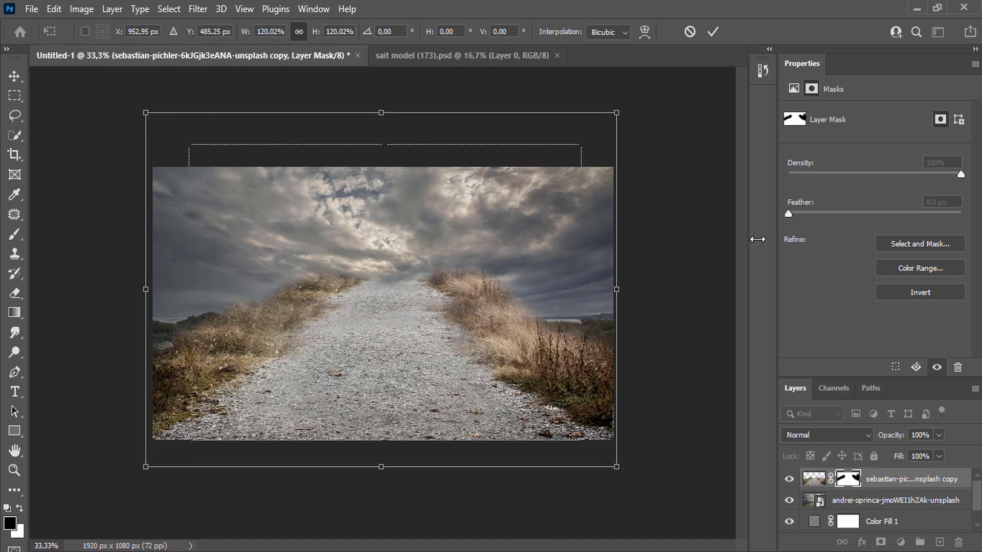
key(Return)
key(b)
right_click(427, 231)
key(Return)
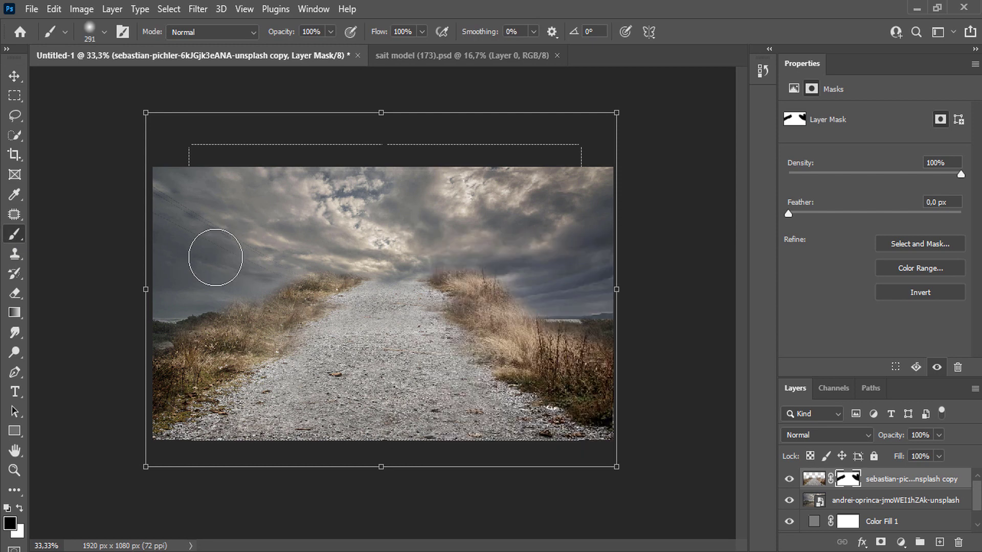
mouse_move(307, 276)
mouse_down()
mouse_move(508, 274)
mouse_move(419, 280)
mouse_up()
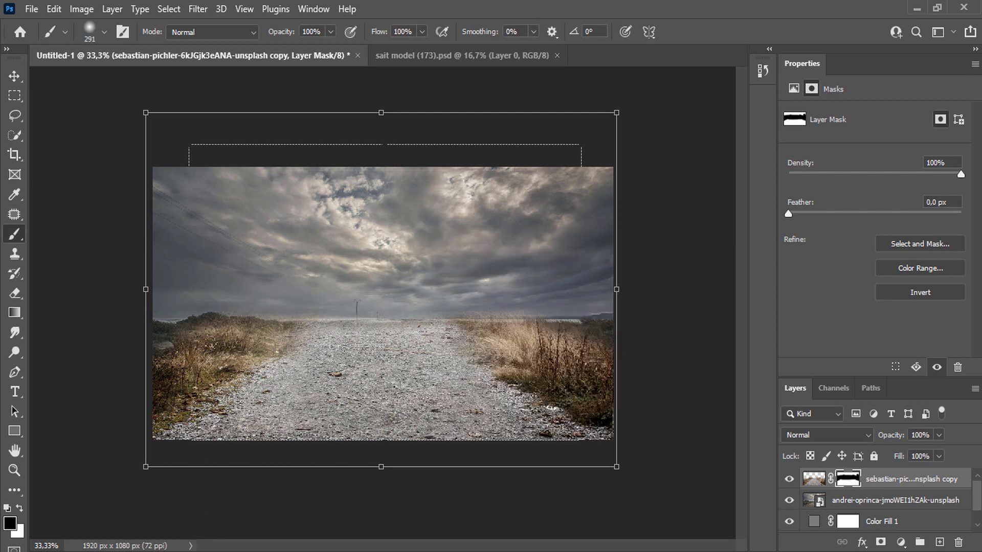
key(alt+Tab)
mouse_move(407, 187)
mouse_down()
mouse_move(365, 353)
mouse_move(320, 373)
mouse_up()
- Place the hillside photo beneath the path layer, mask out its pale sky, and bring in the pavilion image
mouse_move(546, 166)
mouse_down()
mouse_move(626, 147)
mouse_move(645, 133)
mouse_up()
click(713, 31)
drag(888, 479, 872, 504)
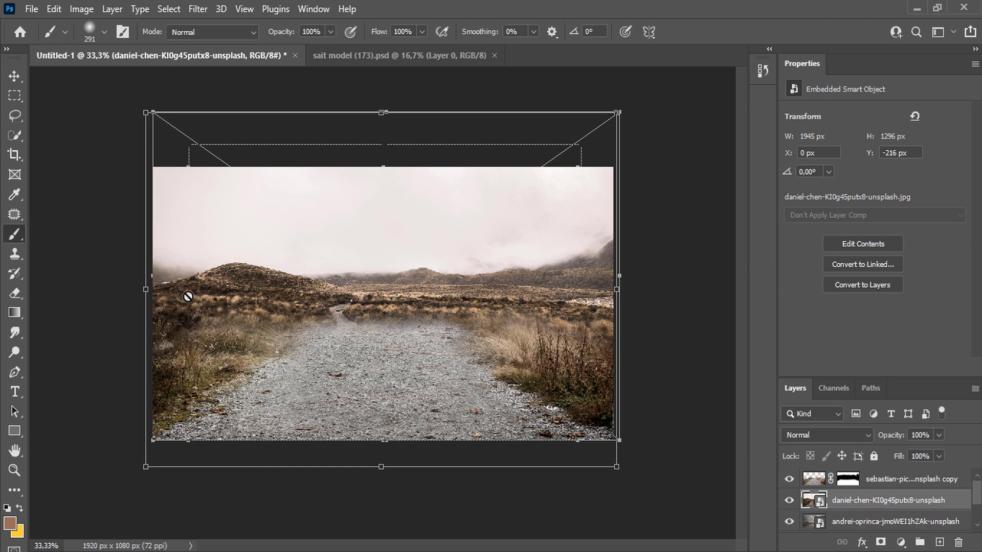
click(880, 542)
key(d)
mouse_move(588, 204)
mouse_down()
mouse_move(164, 246)
mouse_move(552, 247)
mouse_move(651, 193)
mouse_move(540, 218)
mouse_move(591, 259)
mouse_move(304, 271)
mouse_move(578, 272)
mouse_up()
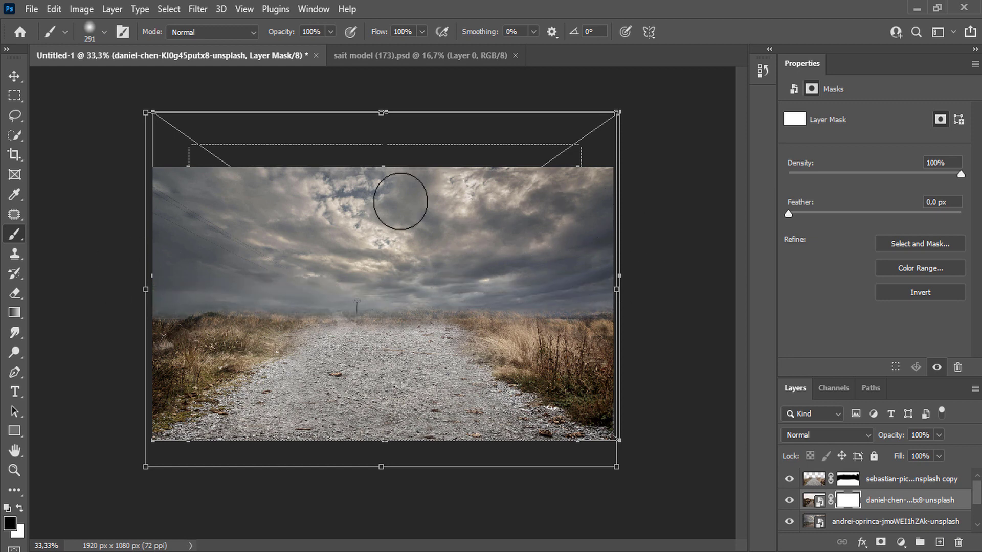
key(alt+Tab)
mouse_move(556, 340)
mouse_down()
mouse_move(563, 103)
mouse_move(599, 59)
mouse_up()
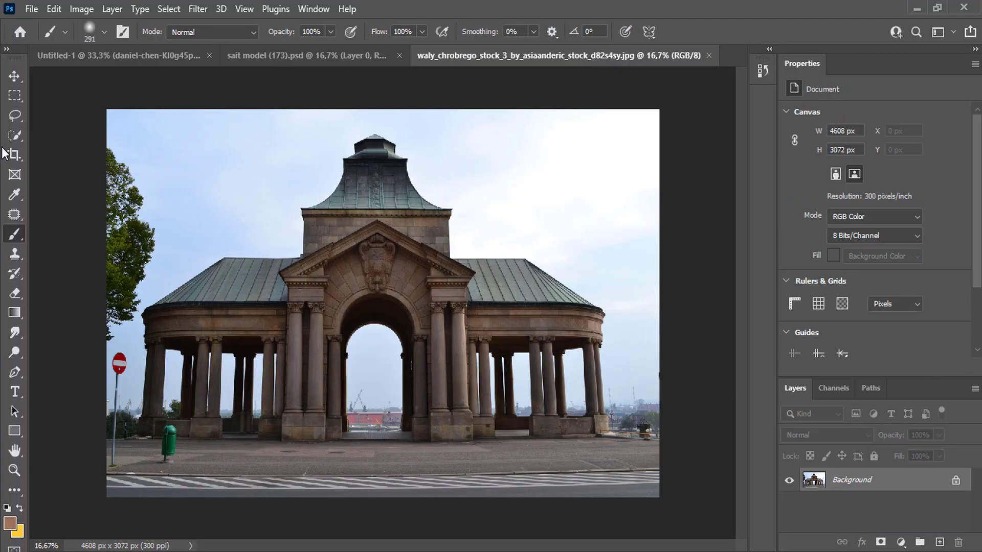
- Box the domed pavilion with the Object Selection tool to select the building and its columns
click(15, 135)
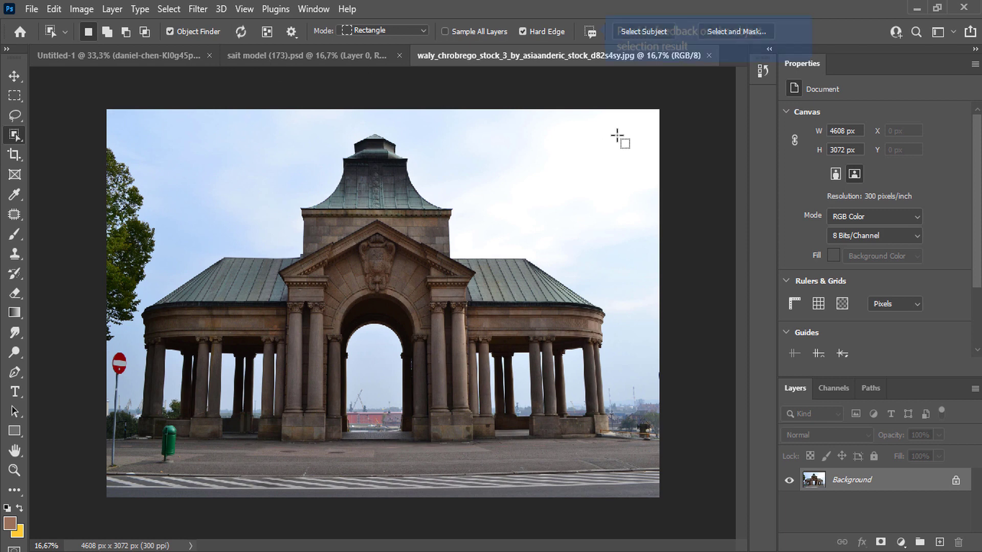
mouse_move(624, 117)
mouse_down()
mouse_move(121, 448)
mouse_move(135, 451)
mouse_up()
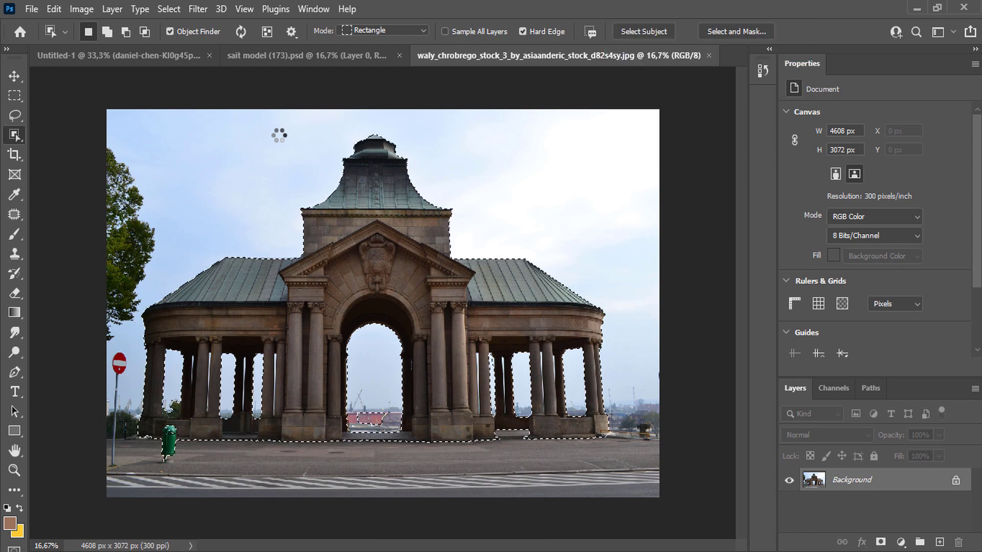
- Mask the pavilion, add a solid black fill layer, and paint out the pink object in the arch
click(880, 542)
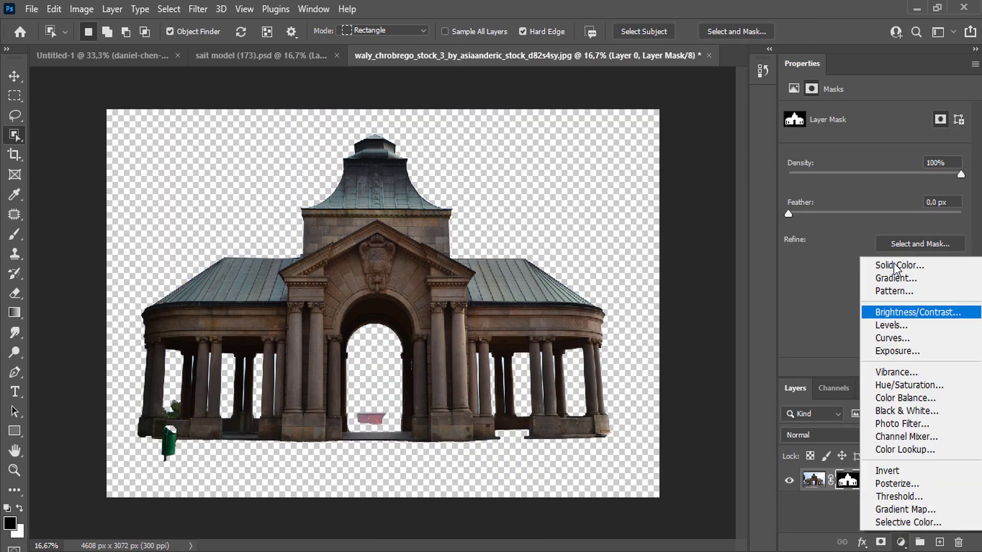
click(828, 193)
drag(583, 320, 506, 258)
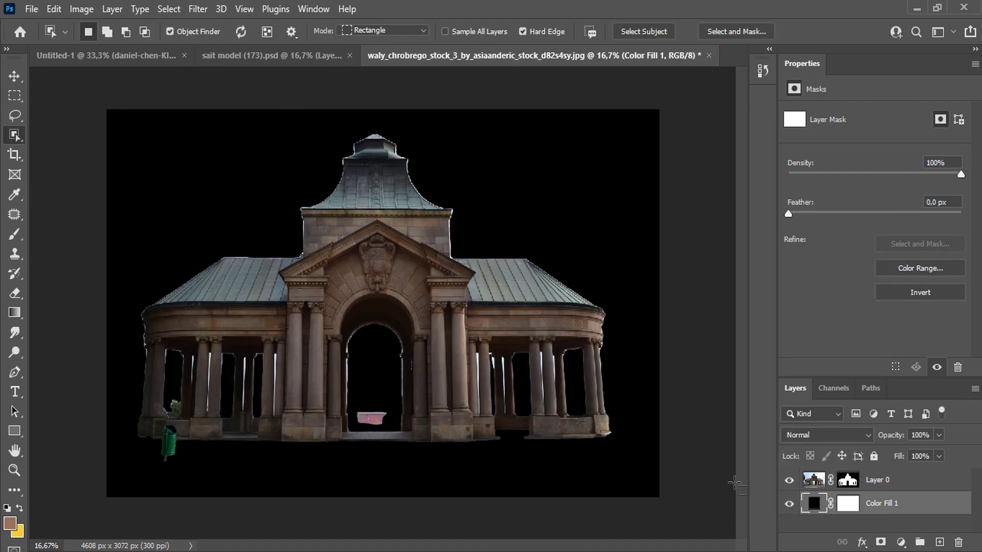
key(alt+bracketright)
scroll(359, 420, up, 3)
key(b)
key(d)
key(bracketleft)
key(bracketleft)
key(bracketleft)
mouse_move(360, 423)
mouse_down()
mouse_move(359, 404)
mouse_move(383, 365)
mouse_up()
- With a much smaller brush, paint out the bright strip along the arch's right edge
scroll(323, 219, up, 5)
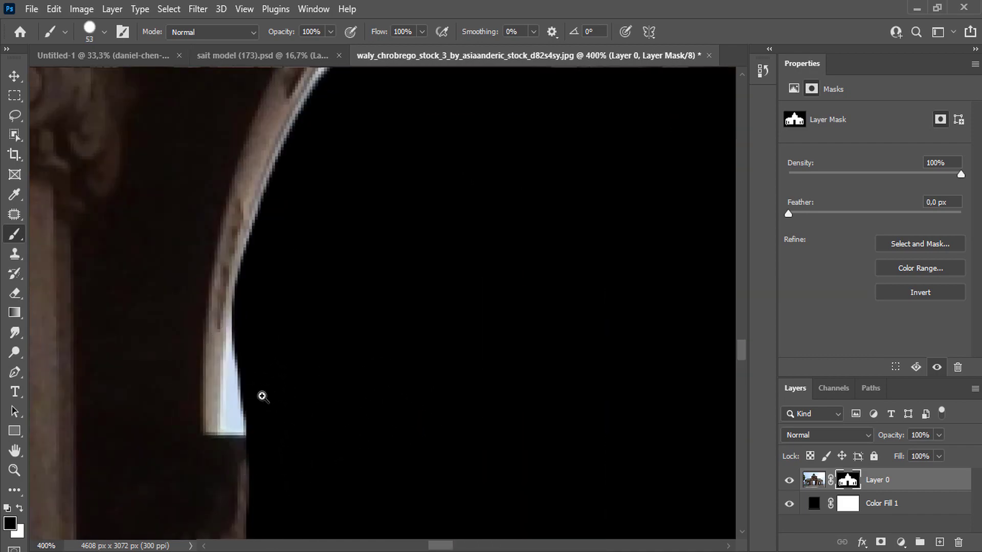
right_click(263, 396)
mouse_move(243, 405)
mouse_down()
mouse_move(241, 397)
mouse_move(588, 423)
mouse_up()
right_click(273, 396)
key(Return)
key(h)
drag(612, 382, 578, 194)
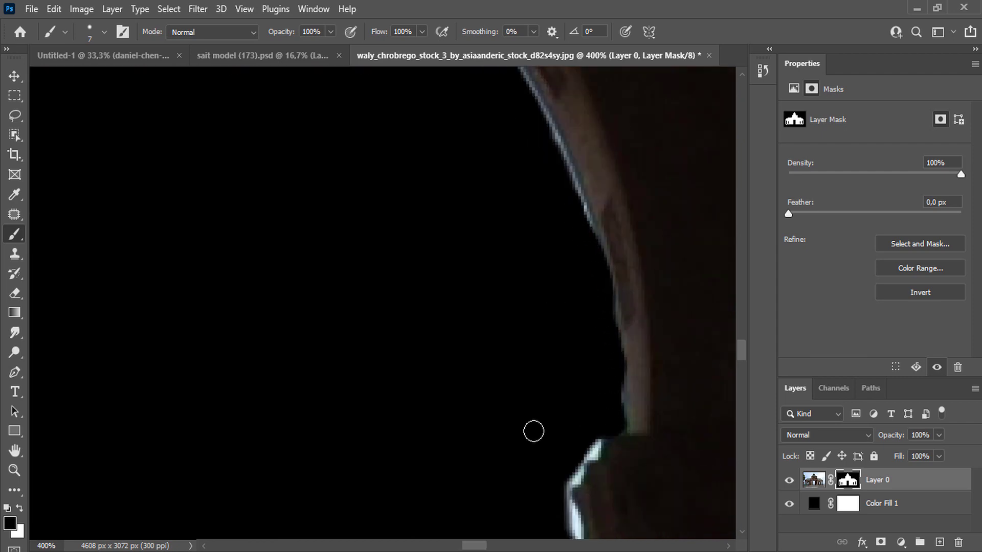
scroll(532, 429, down, 2)
drag(563, 438, 614, 526)
scroll(613, 525, down, 2)
drag(543, 274, 540, 307)
- Outline the inside of the arch with a straight-edged lasso, paint it, and deselect
key(ctrl+0)
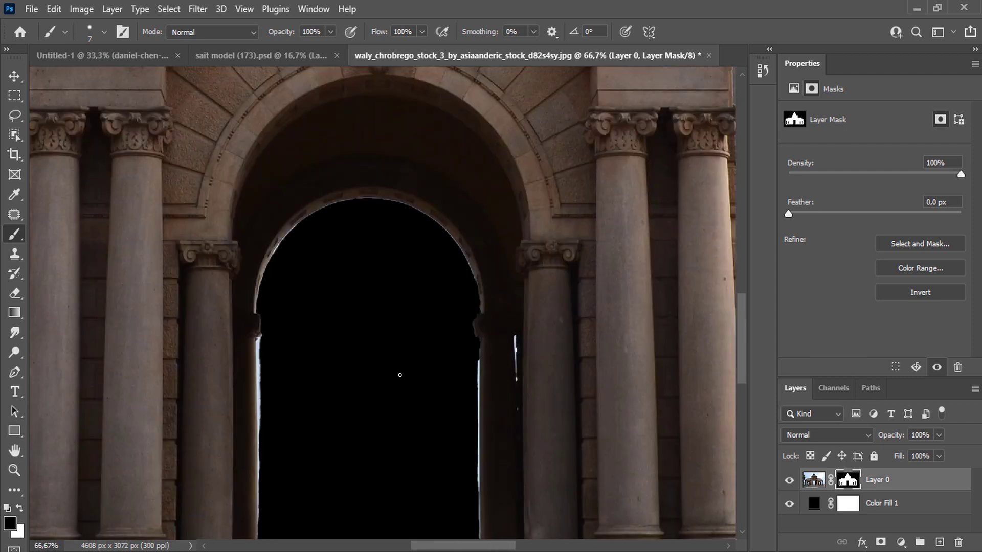
key(l)
click(479, 139)
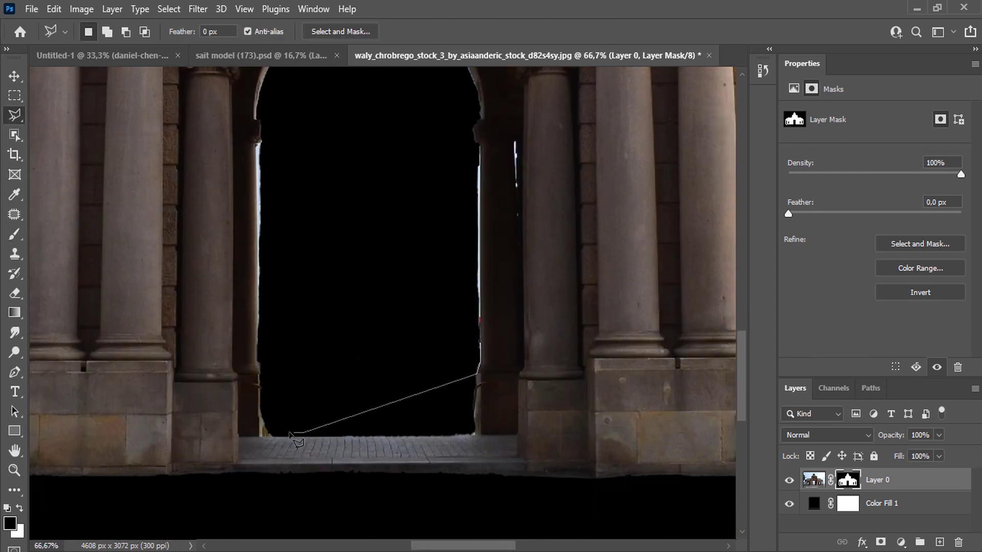
click(444, 126)
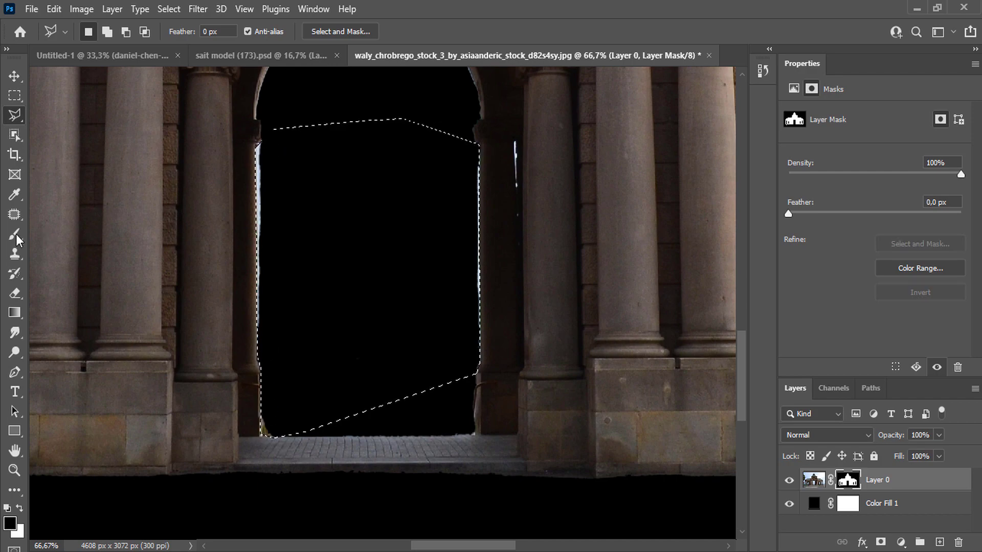
key(b)
scroll(52, 115, up, 3)
key(m)
key(ctrl+d)
key(ctrl+minus)
key(ctrl+minus)
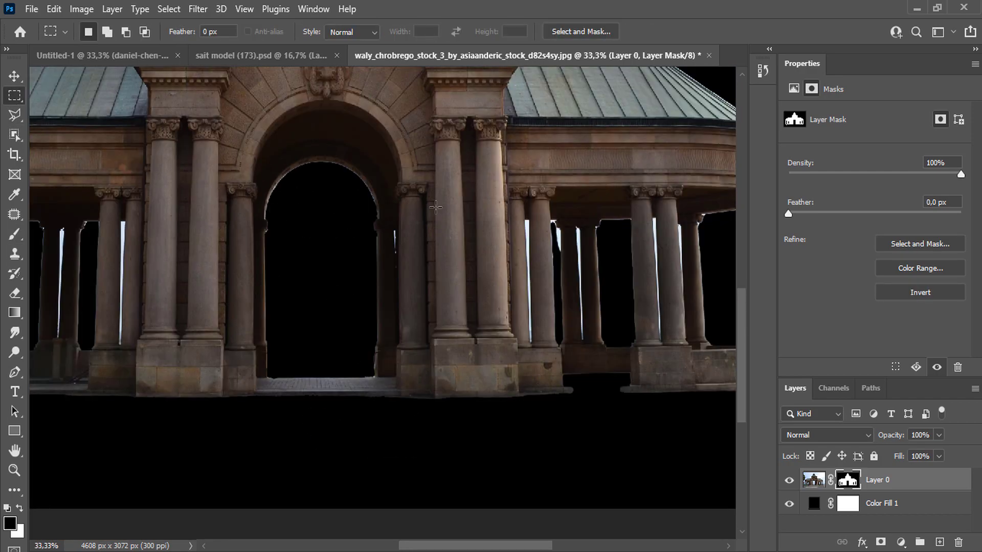
- Contract the mask selection by 1 pixel and rebuild the pavilion mask from it
ctrl+click(847, 480)
scroll(391, 278, up, 5)
click(169, 9)
click(327, 305)
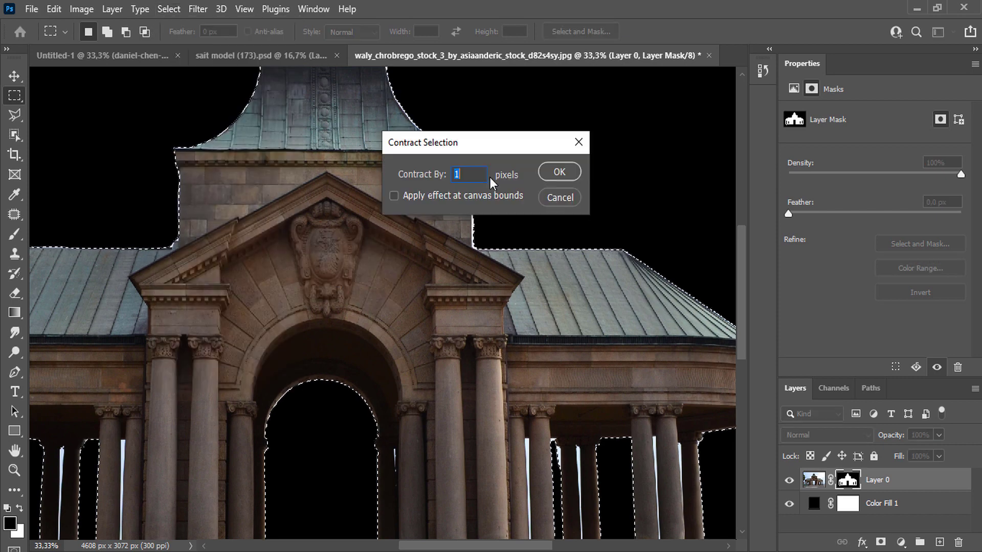
click(557, 178)
click(958, 541)
click(435, 220)
click(879, 542)
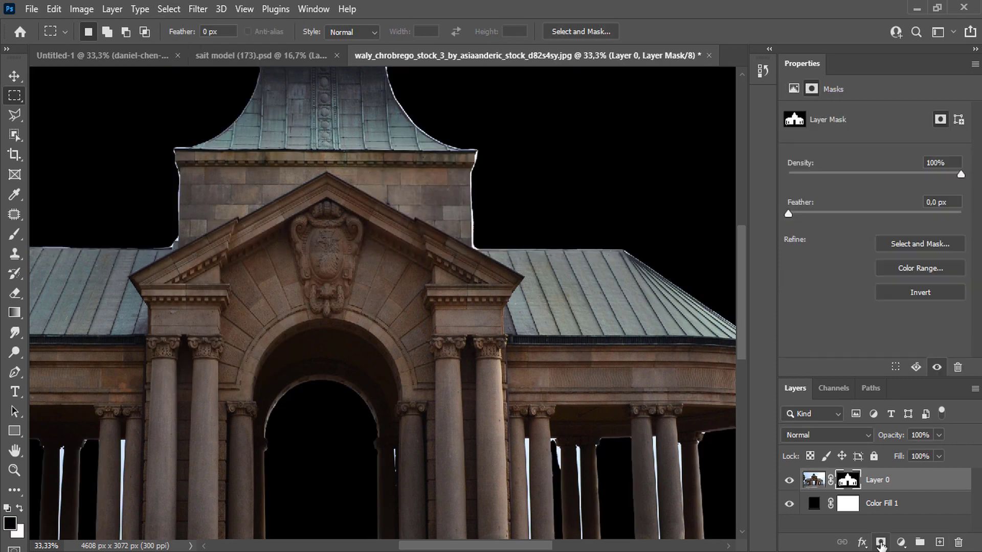
- Contract the mask selection once more and delete the previous layer mask
ctrl+click(847, 479)
click(169, 8)
click(286, 233)
click(561, 171)
click(957, 367)
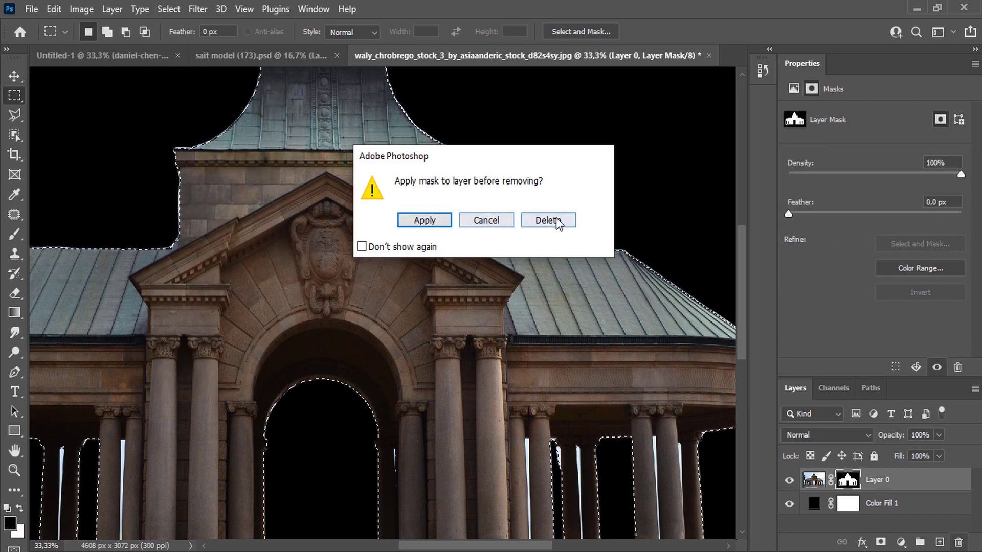
click(547, 220)
- Pick a lasso variant, then in Select and Mask remove the white streak on the column
scroll(398, 297, up, 2)
scroll(398, 297, up, 2)
scroll(399, 296, up, 3)
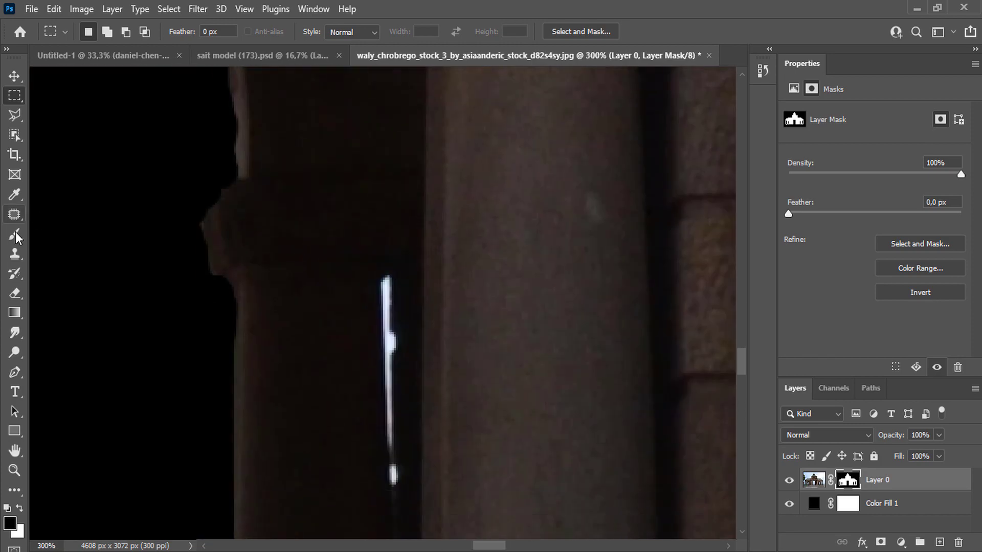
click(15, 115)
click(73, 116)
right_click(14, 115)
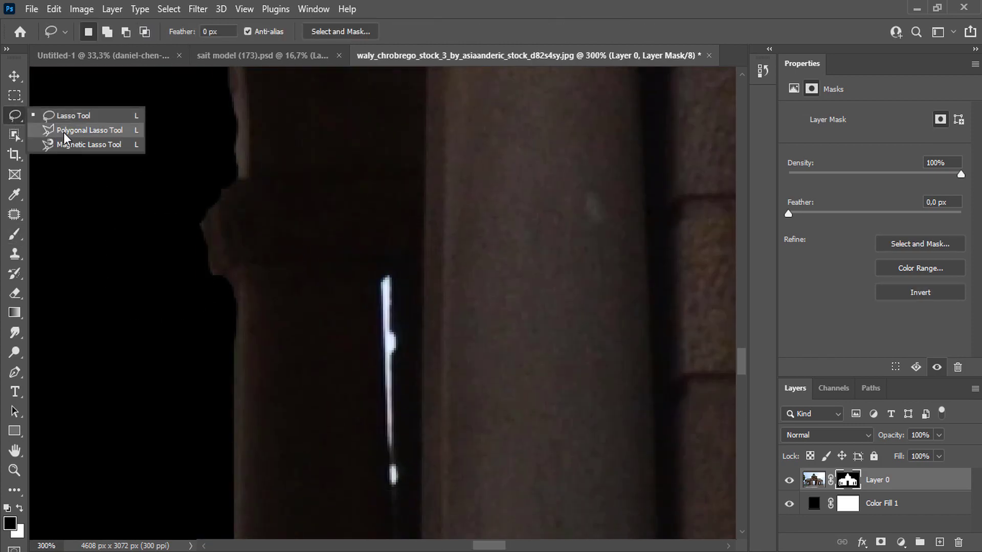
click(86, 144)
key(alt+ctrl+r)
click(820, 132)
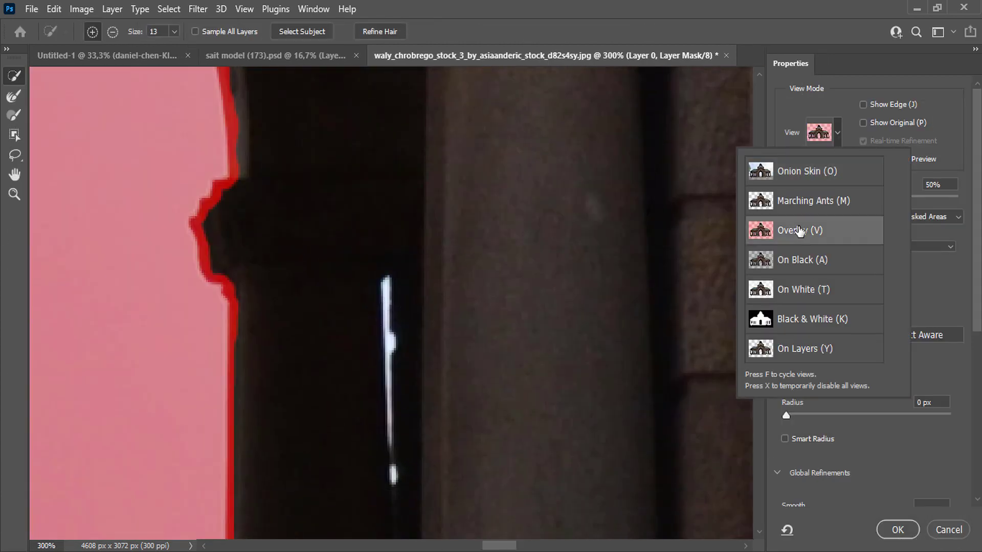
click(799, 231)
mouse_move(390, 278)
mouse_down()
mouse_move(392, 383)
mouse_move(391, 278)
mouse_up()
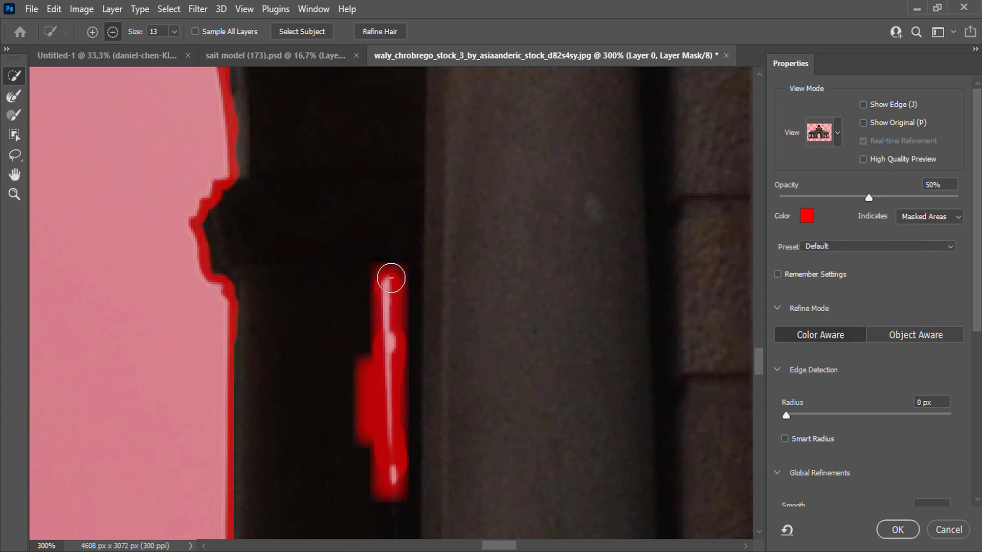
click(898, 530)
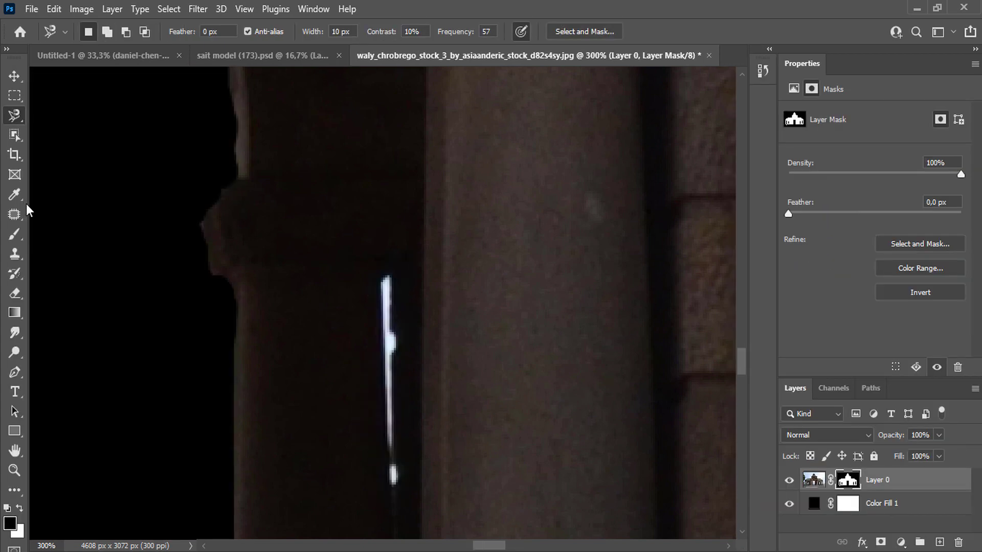
- Switch to the Magic Eraser on the pavilion layer's pixels and scroll through the building
right_click(22, 293)
click(77, 323)
click(391, 344)
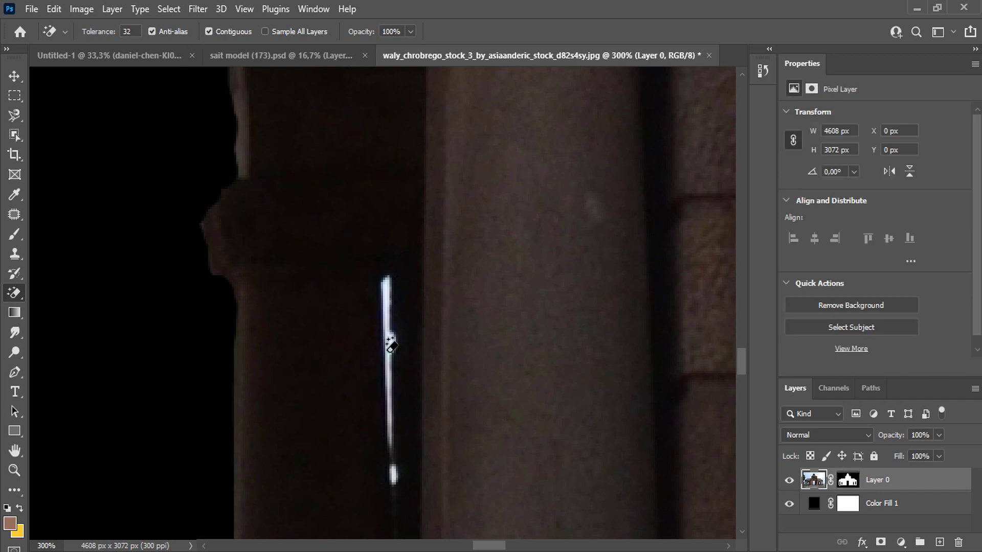
scroll(392, 312, down, 3)
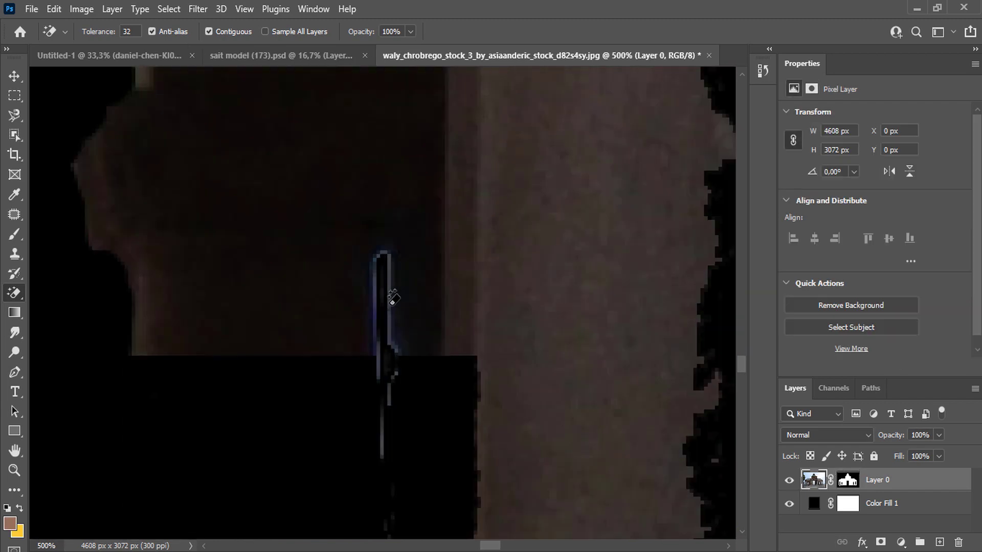
scroll(392, 313, down, 2)
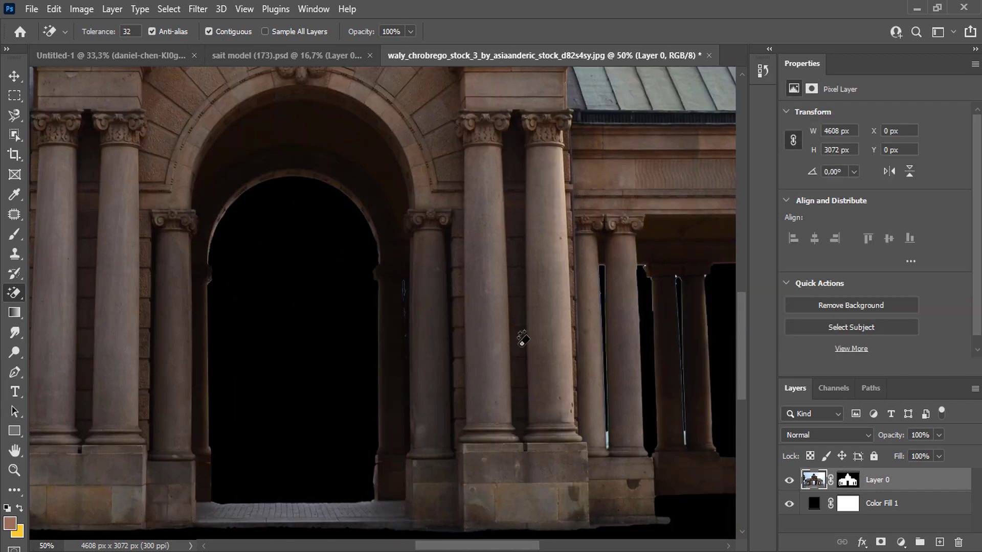
scroll(522, 339, down, 2)
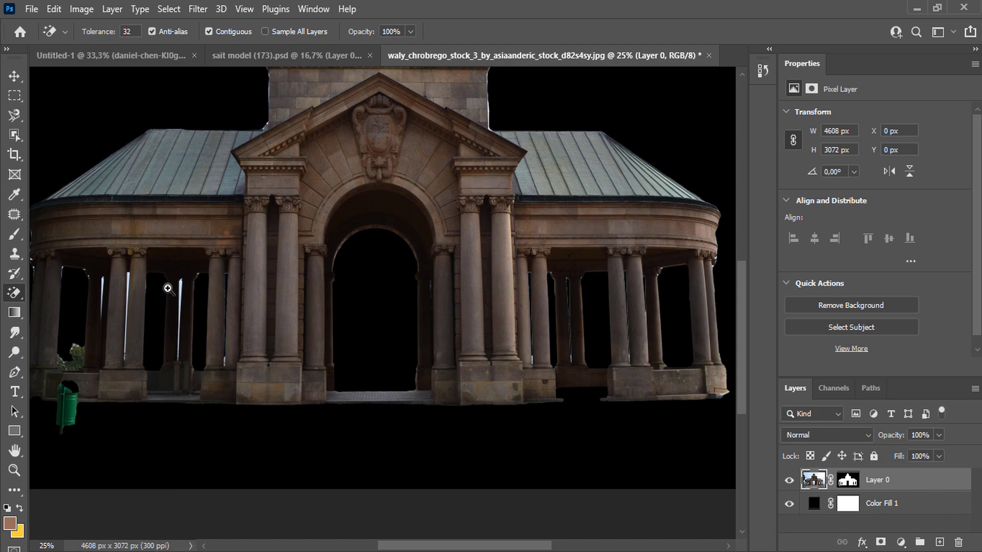
scroll(167, 289, up, 3)
scroll(142, 274, down, 1)
scroll(317, 307, down, 2)
- Target the building's layer mask and turn the drawn path into a selection
scroll(317, 307, down, 1)
key(b)
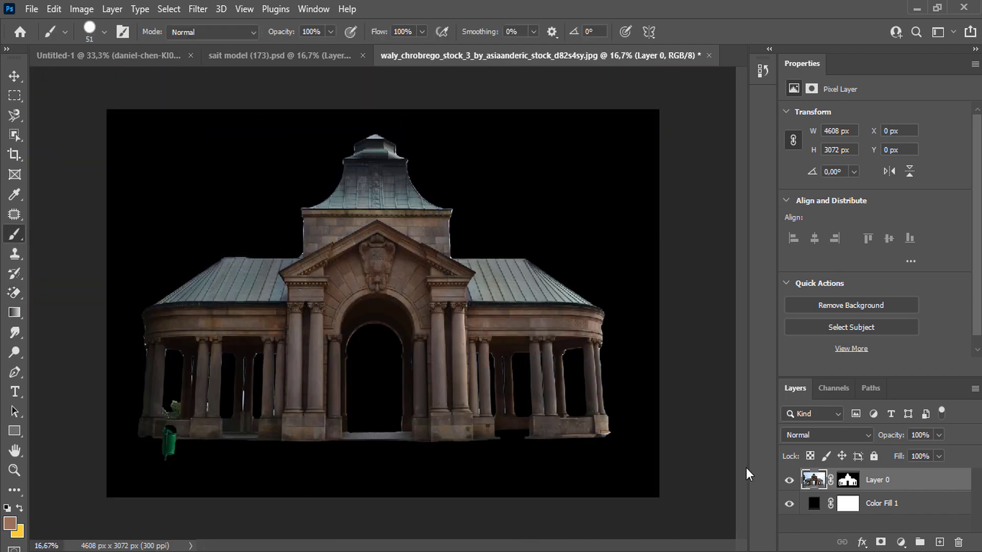
click(847, 480)
scroll(312, 200, up, 3)
scroll(312, 200, up, 2)
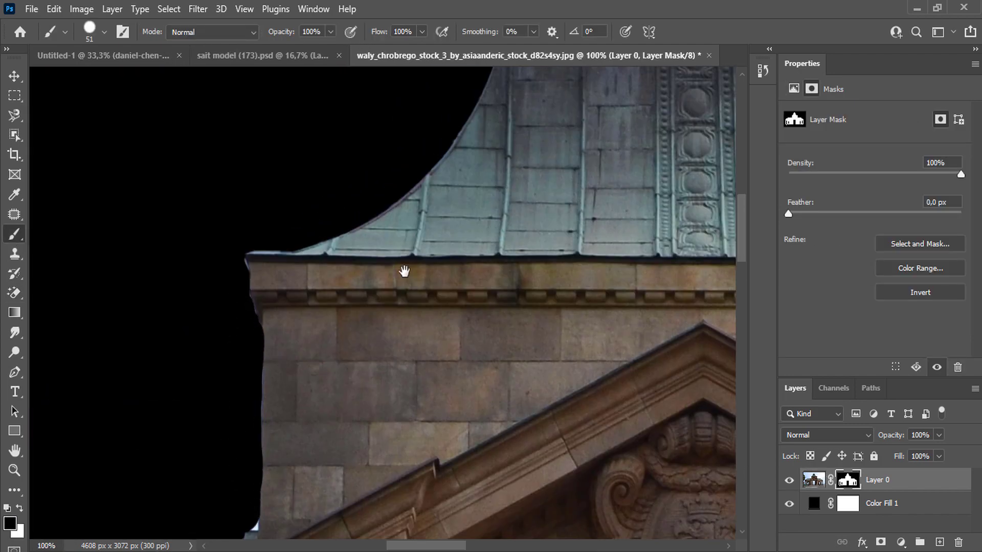
scroll(404, 271, right, 5)
scroll(456, 508, down, 3)
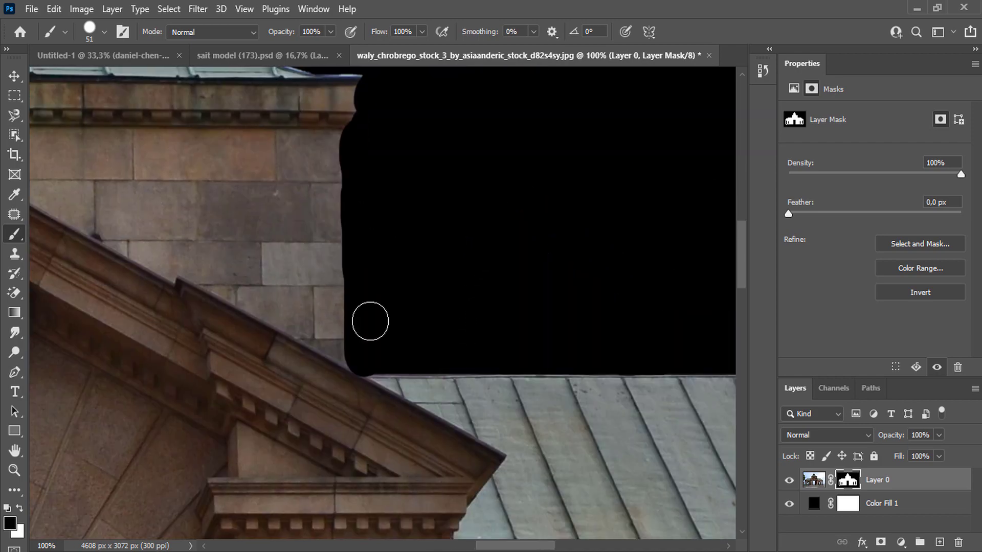
key(p)
right_click(439, 121)
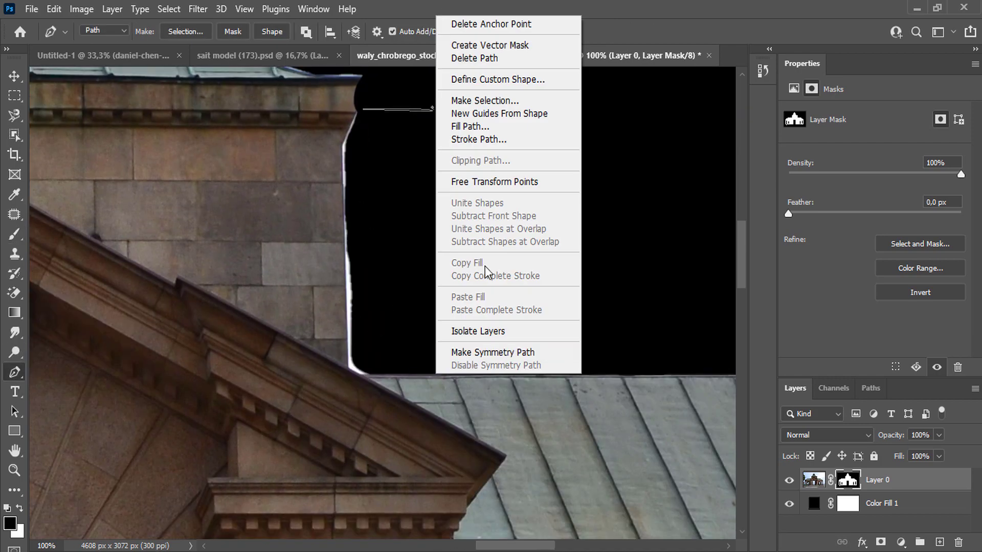
click(490, 102)
click(566, 136)
- Shrink the brush to 7 px and paint black over the gaps between columns
key(m)
scroll(184, 174, down, 5)
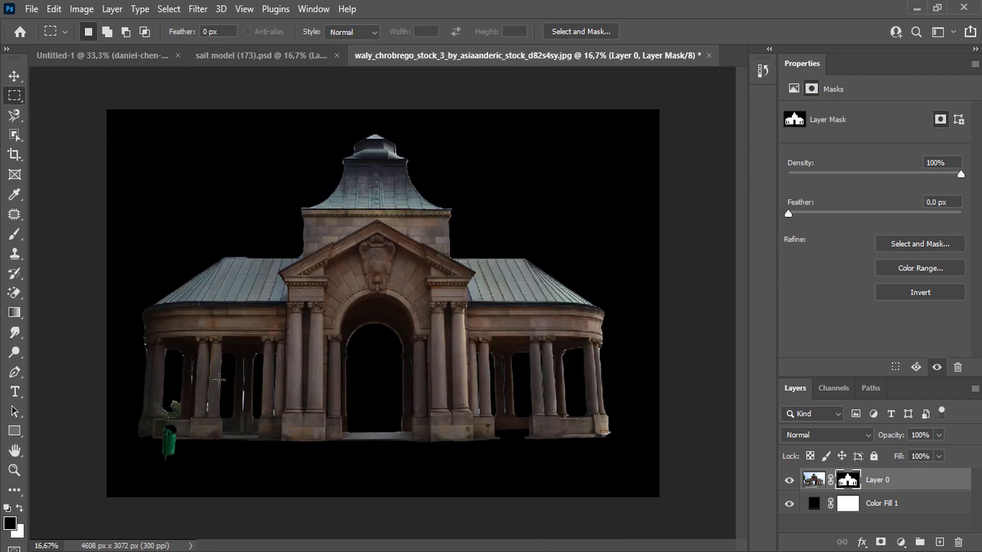
scroll(294, 213, up, 5)
key(b)
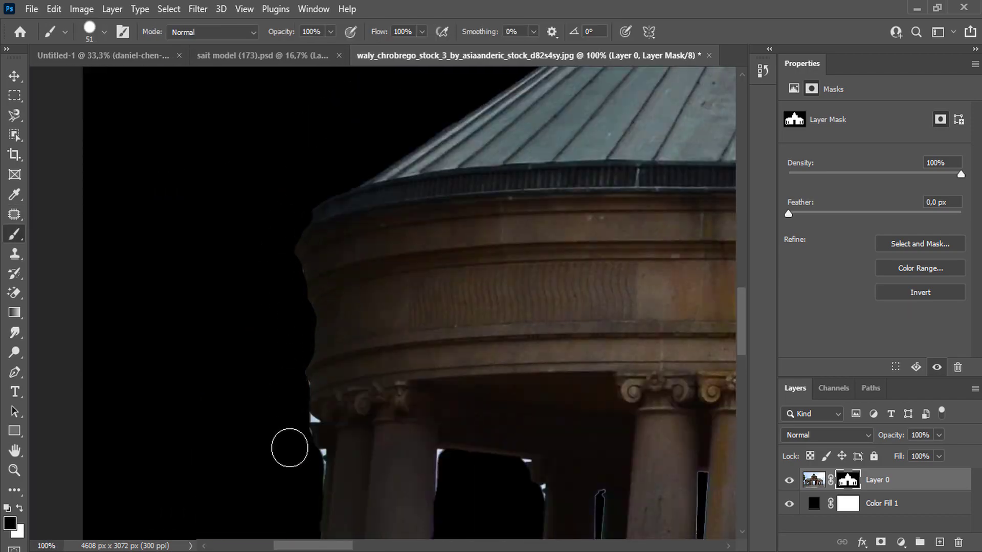
scroll(499, 464, down, 3)
scroll(499, 465, down, 2)
scroll(448, 227, up, 5)
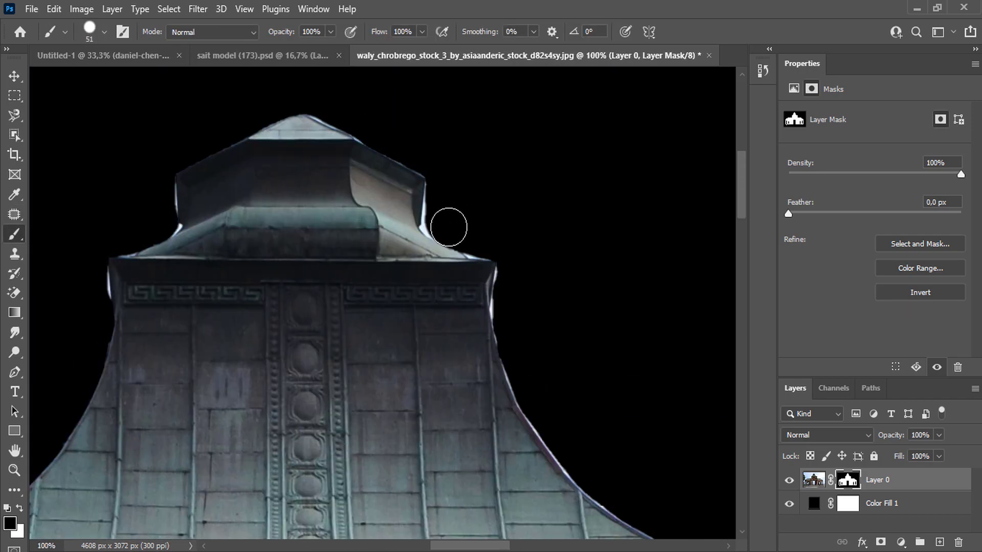
right_click(204, 204)
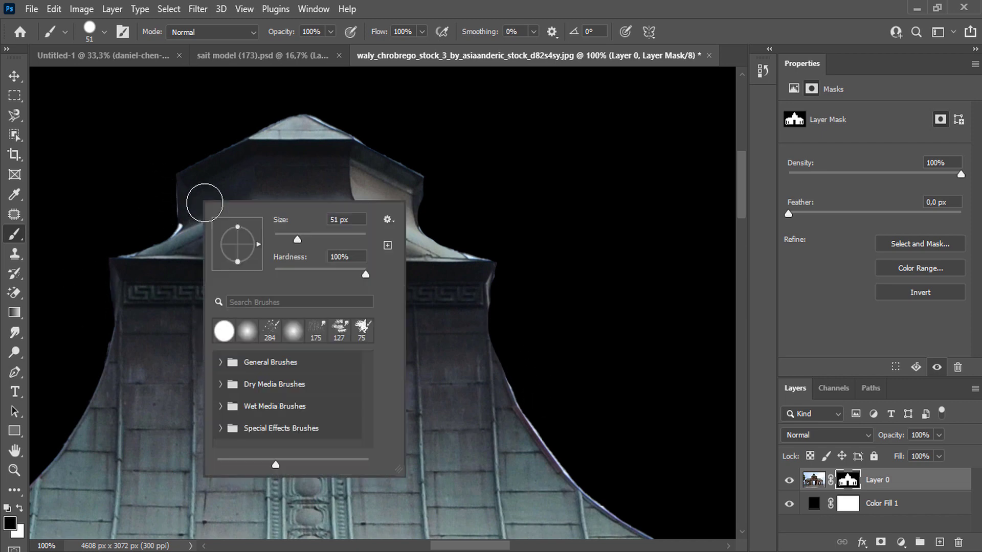
drag(266, 193, 221, 192)
click(179, 227)
scroll(289, 120, up, 2)
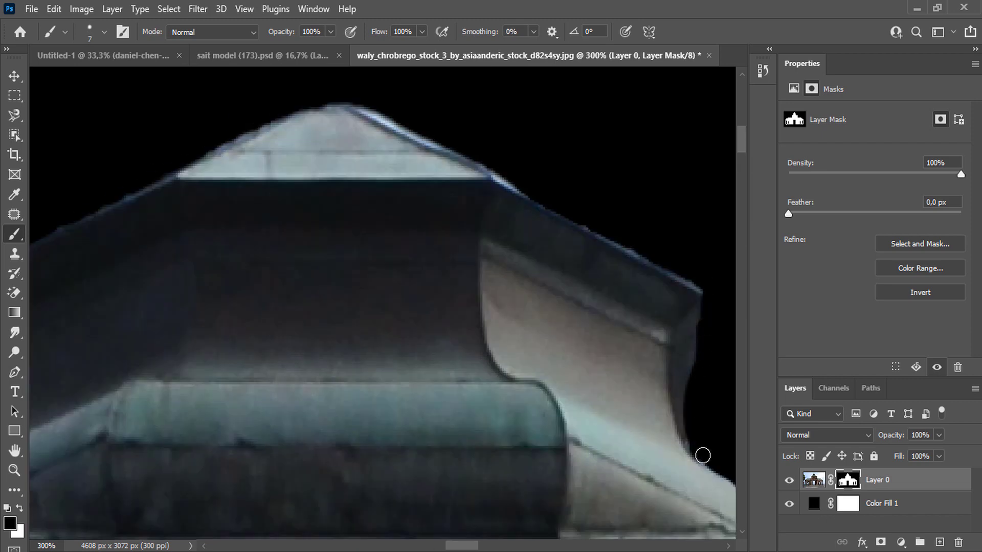
scroll(284, 399, down, 7)
scroll(251, 320, up, 6)
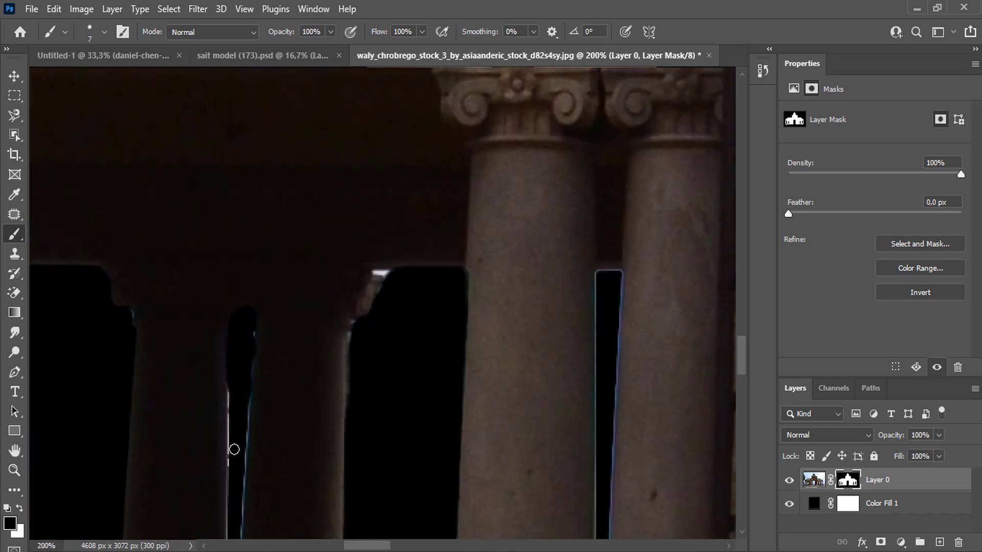
drag(387, 281, 371, 307)
- Drag the cut-out building layer into the Untitled-1 composite
drag(228, 448, 280, 289)
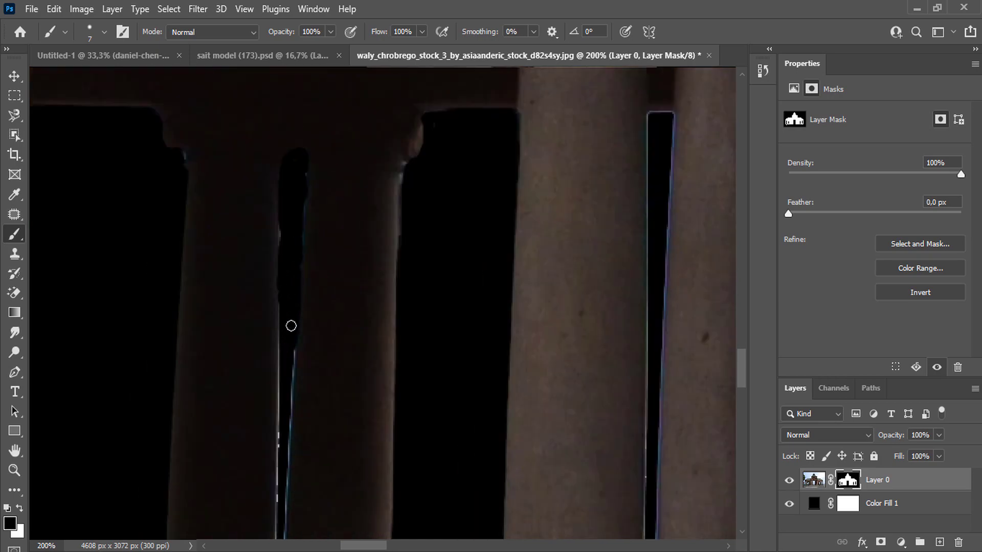
scroll(283, 419, down, 5)
drag(812, 479, 174, 235)
- Scale the placed building to 30% and shift it to the right
key(ctrl+t)
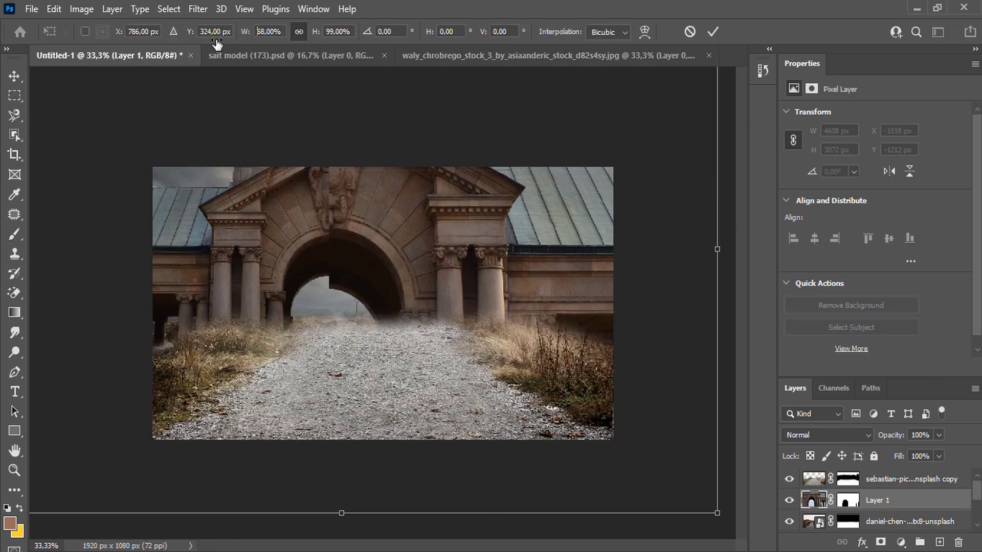
text(30)
drag(291, 275, 331, 269)
key(Return)
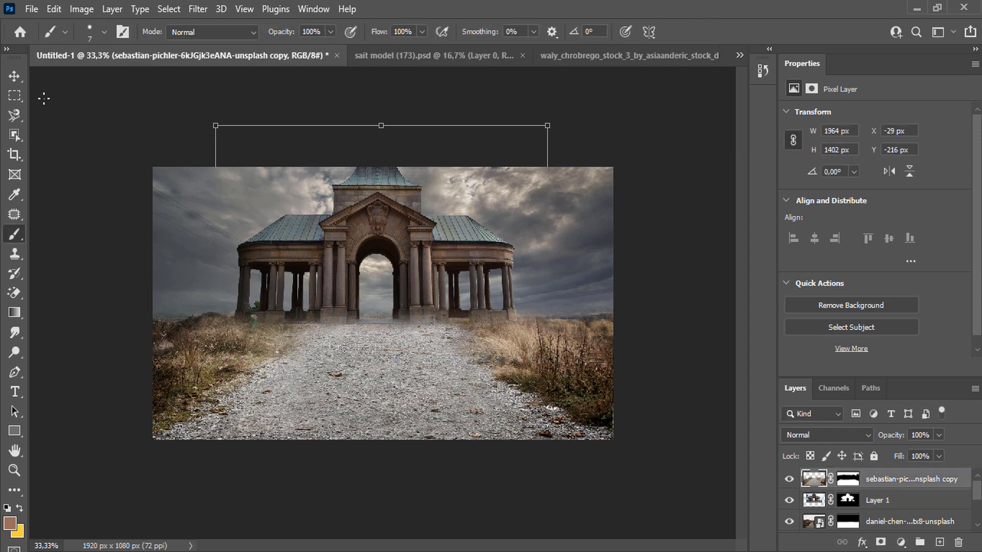
- Move the path photo, background photo and building layers slightly downward
drag(332, 327, 337, 373)
click(900, 520)
mouse_move(506, 247)
mouse_down()
mouse_move(507, 265)
mouse_move(500, 258)
mouse_up()
scroll(877, 507, down, 1)
click(876, 501)
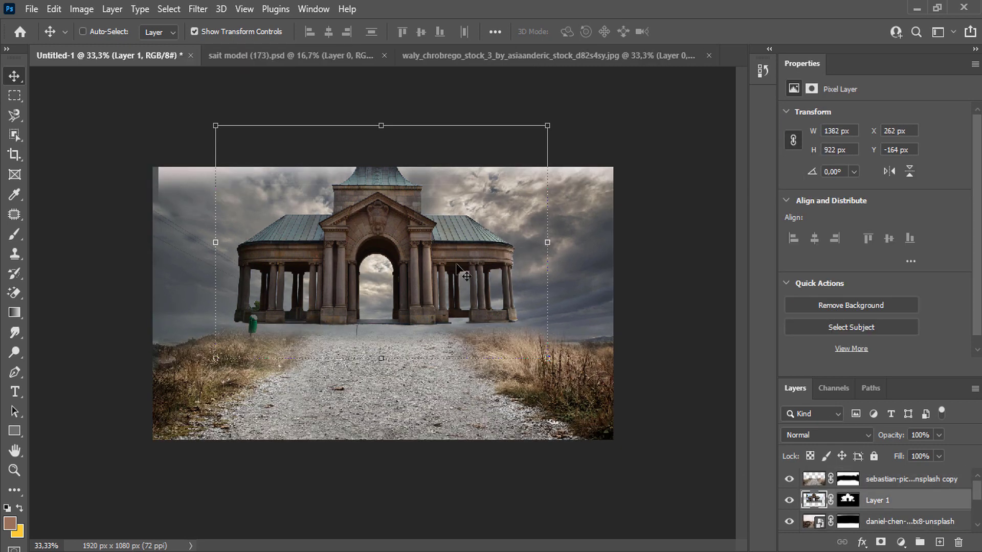
mouse_move(456, 264)
mouse_down()
mouse_move(453, 273)
mouse_move(458, 267)
mouse_up()
- Target the bottom photo's layer mask with a soft round 143 px brush
click(14, 234)
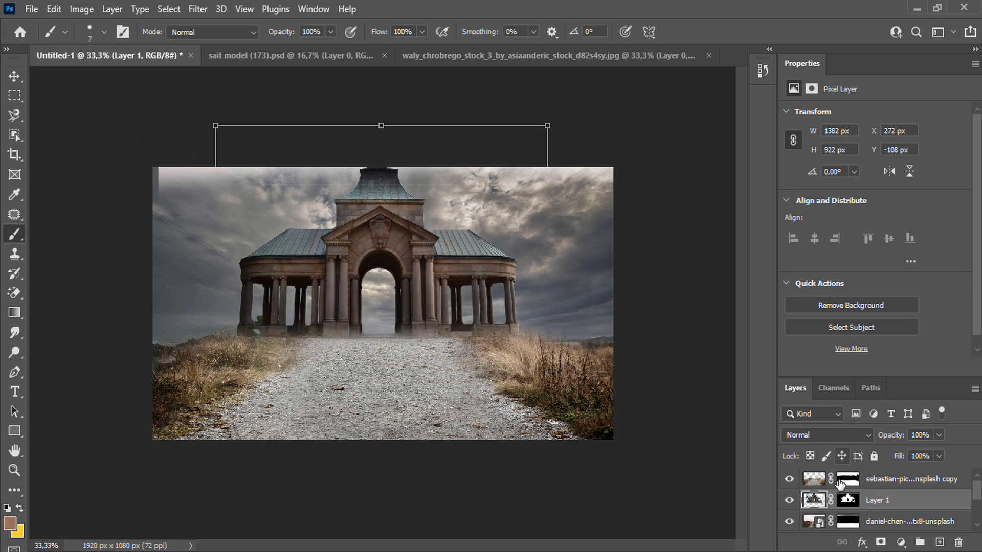
click(847, 522)
right_click(511, 257)
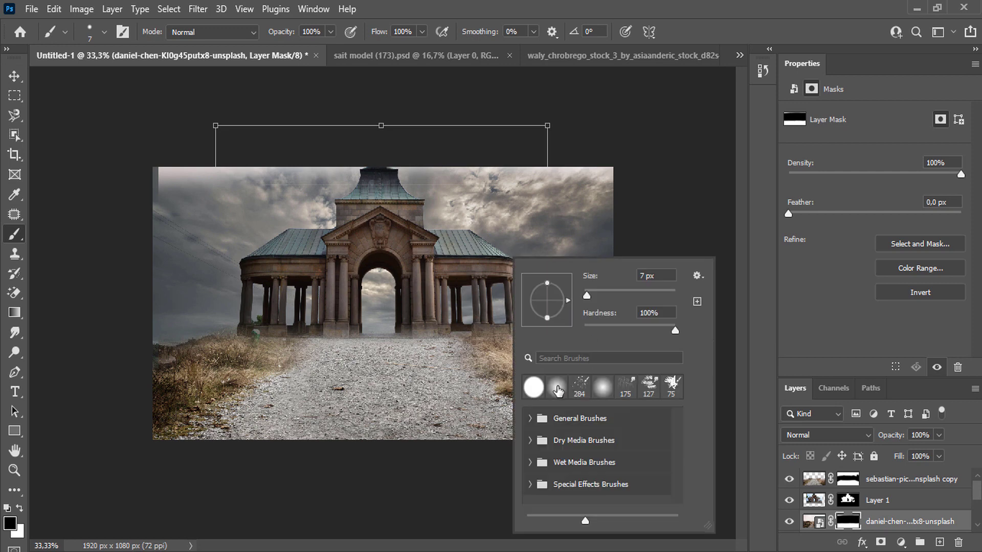
click(532, 387)
text(143)
key(Return)
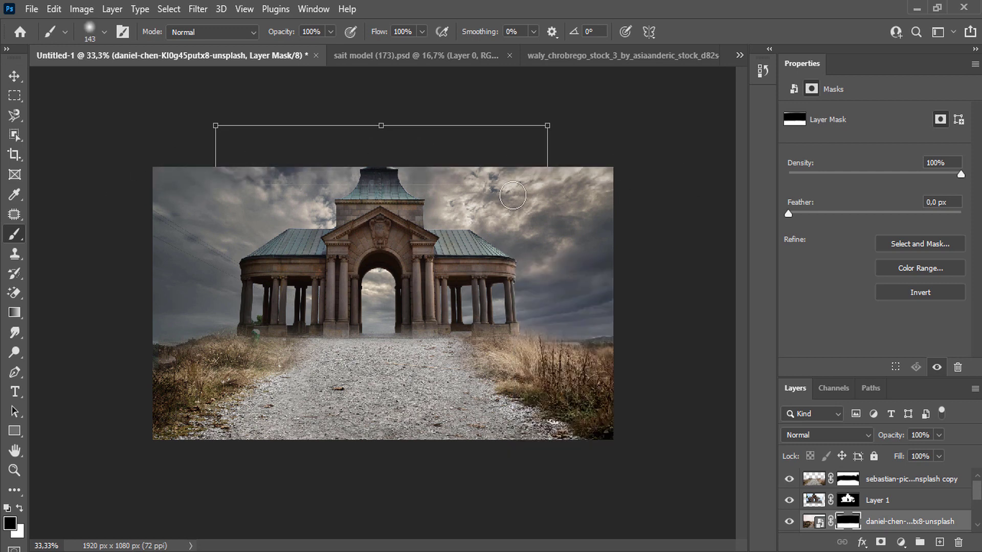
- Select the top path photo layer with the Move tool for transforming
click(15, 76)
click(910, 479)
key(ctrl+t)
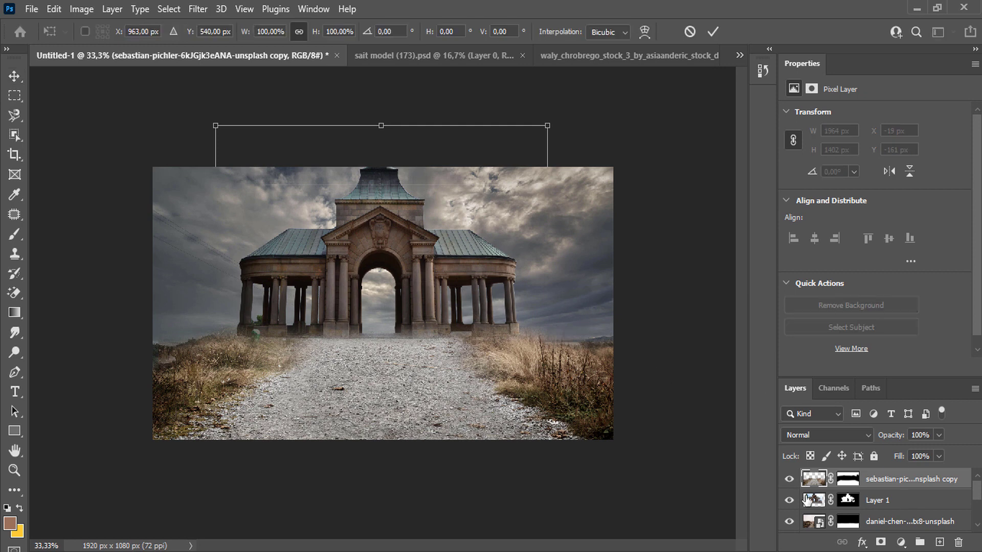
- Scale the path photo down to about 78% and nudge it into place
key(Return)
key(ctrl+minus)
key(ctrl+t)
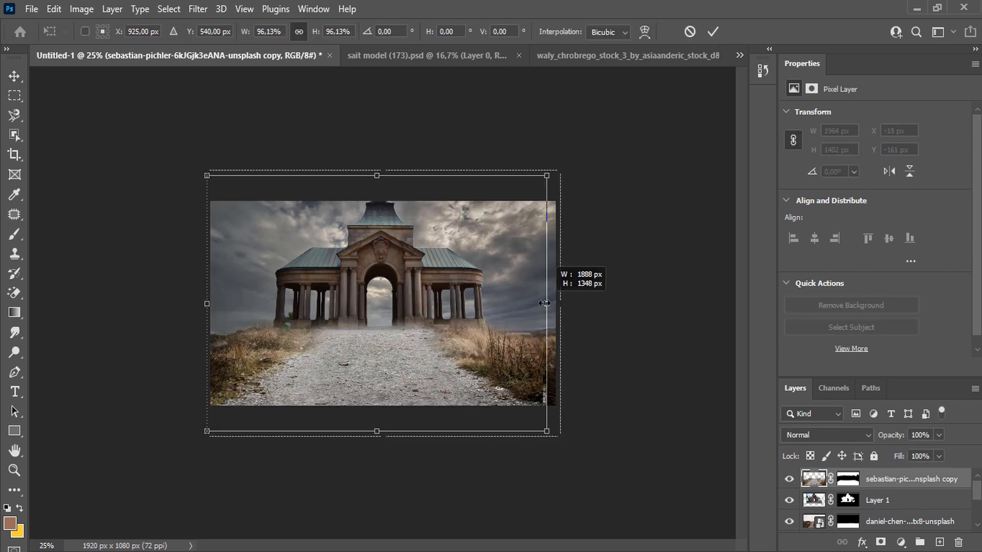
drag(561, 303, 534, 307)
drag(373, 313, 391, 318)
drag(533, 309, 509, 309)
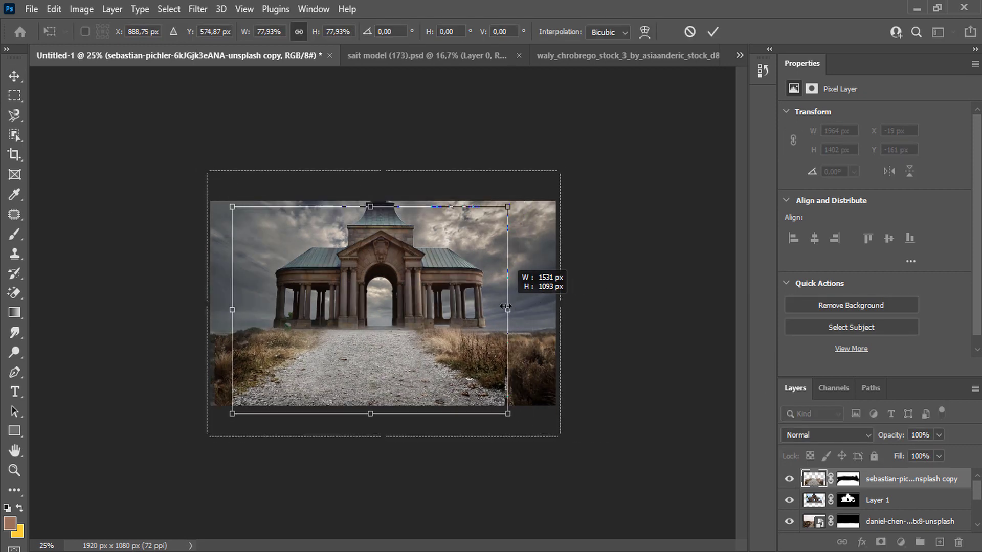
drag(415, 317, 420, 314)
key(Return)
- Hide the bottom background layer and ready a black brush on the path photo's mask
click(788, 521)
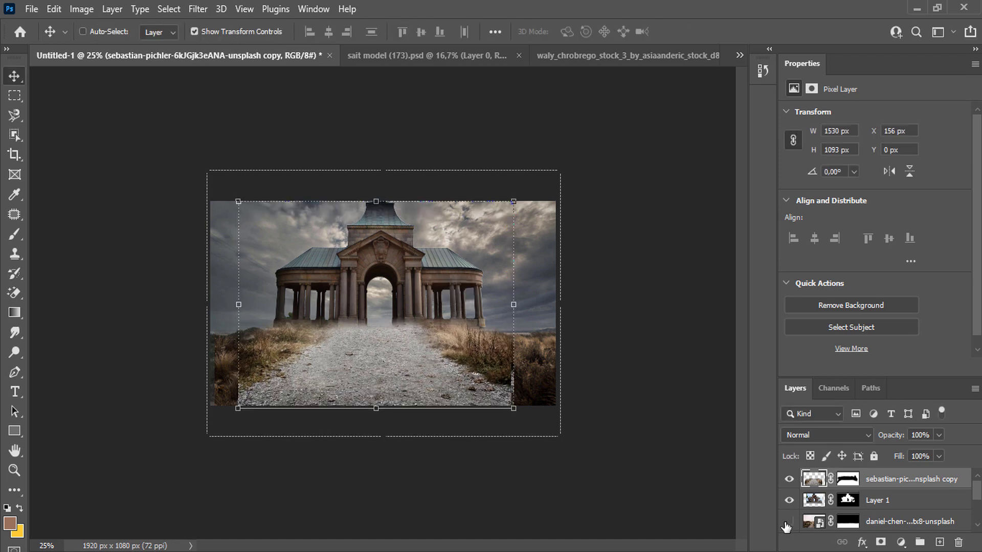
click(11, 102)
key(ctrl+plus)
key(ctrl+plus)
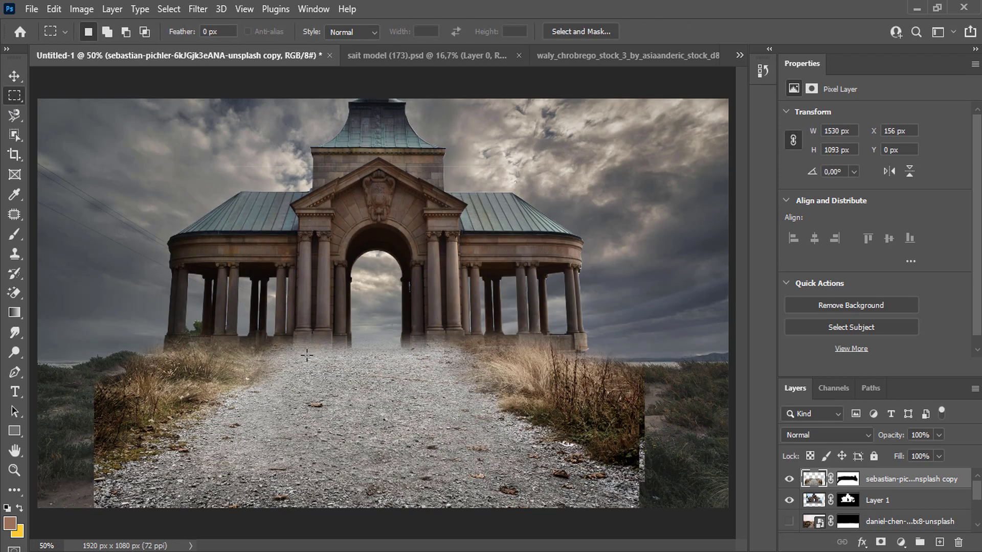
click(847, 479)
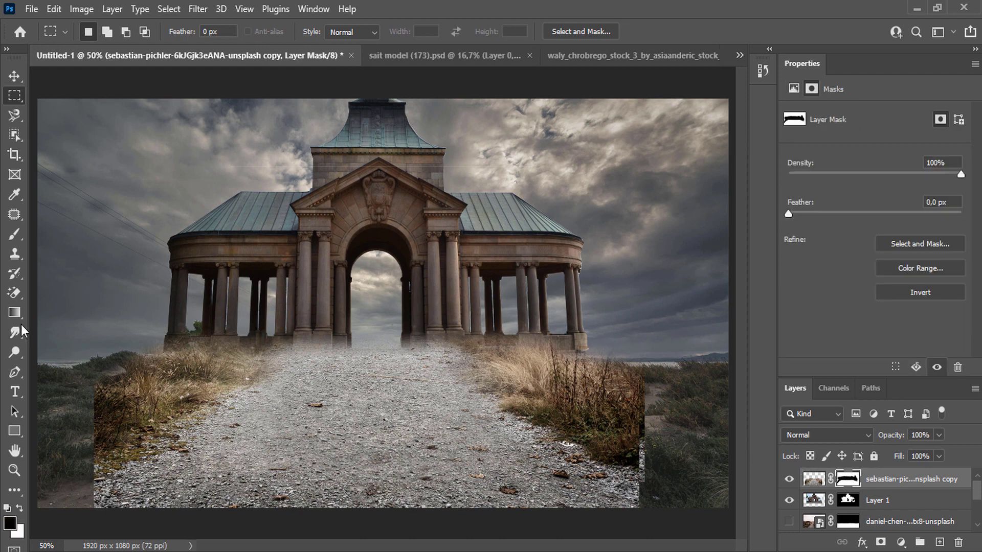
key(b)
key(d)
- Mask out the fog at the building base and blend the grass edges and dry grass
mouse_move(561, 330)
mouse_down()
mouse_move(136, 333)
mouse_move(500, 324)
mouse_move(145, 355)
mouse_up()
drag(71, 454, 79, 526)
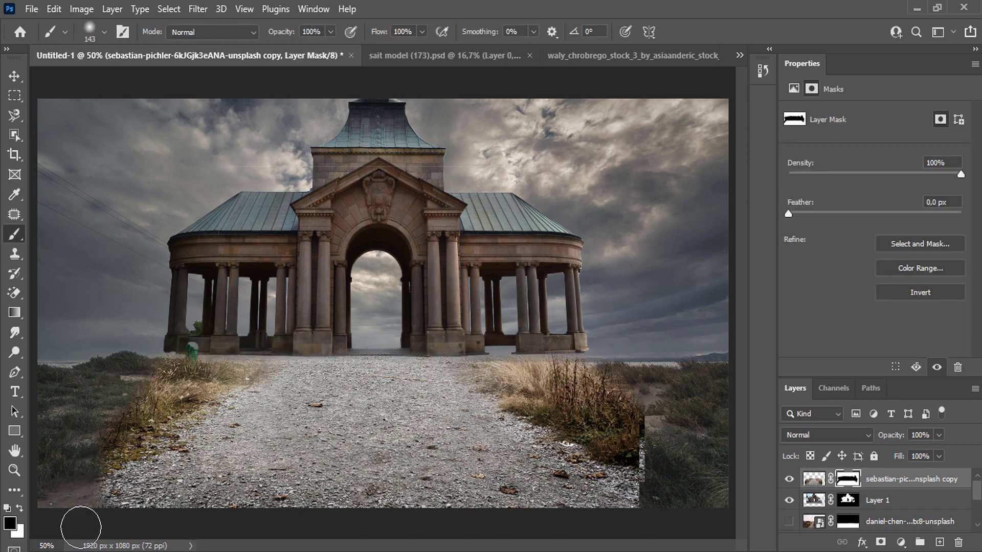
mouse_move(659, 514)
mouse_down()
mouse_move(630, 395)
mouse_move(588, 363)
mouse_up()
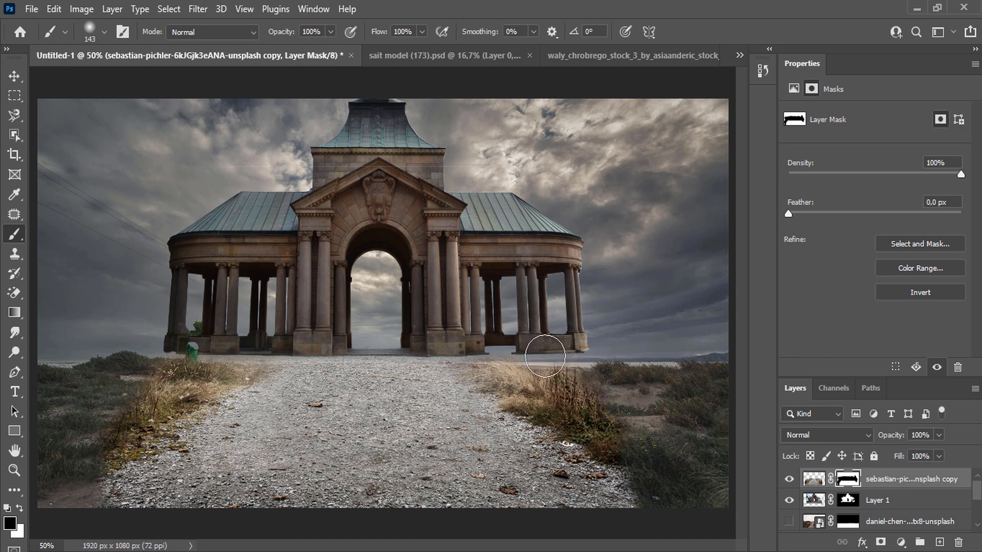
mouse_move(169, 332)
mouse_down()
mouse_move(116, 389)
mouse_move(134, 445)
mouse_move(236, 349)
mouse_up()
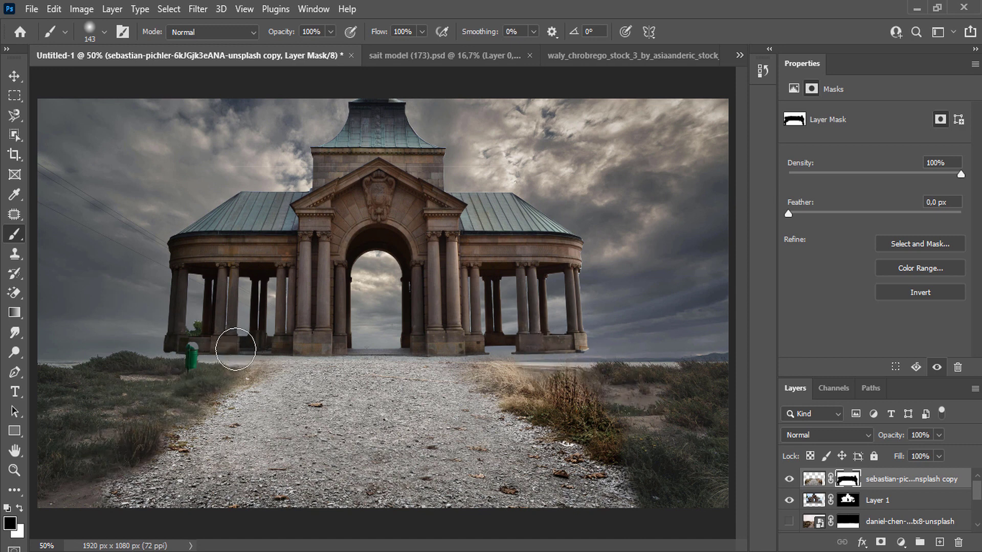
mouse_move(588, 368)
mouse_down()
mouse_move(515, 346)
mouse_move(471, 346)
mouse_move(634, 431)
mouse_up()
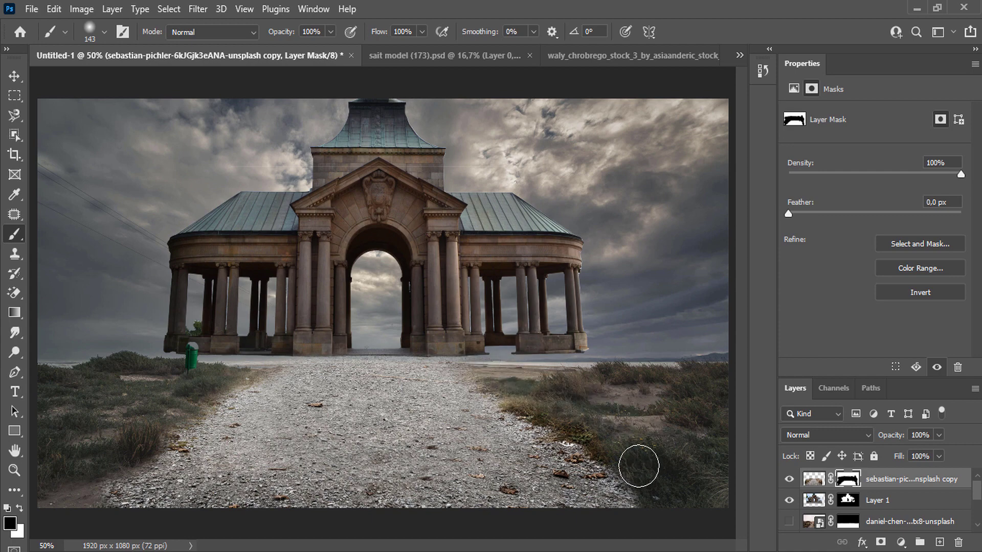
scroll(602, 465, up, 2)
- Start importing new brushes from the brush presets settings menu
right_click(603, 450)
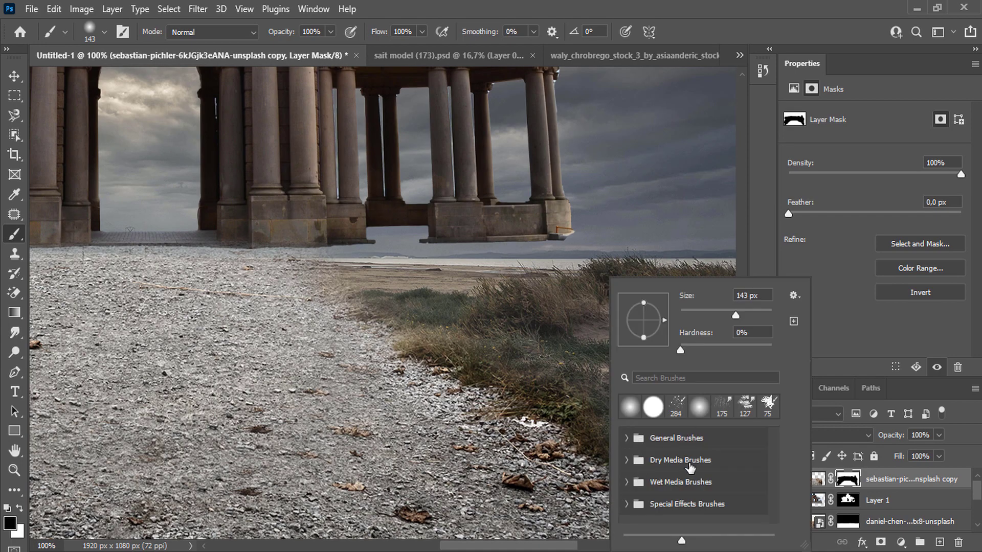
scroll(635, 506, down, 2)
scroll(655, 506, down, 3)
scroll(654, 507, down, 3)
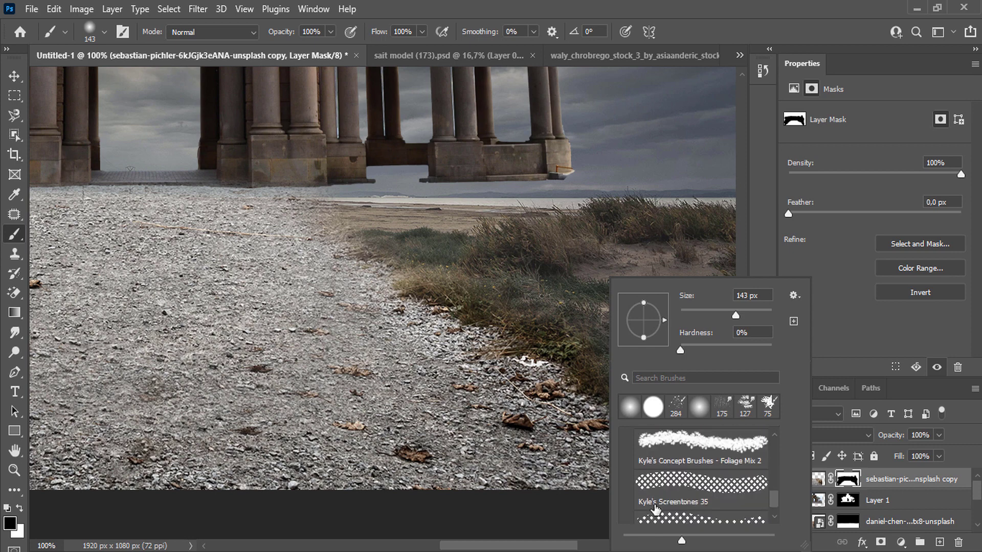
scroll(654, 506, down, 3)
click(793, 294)
click(830, 223)
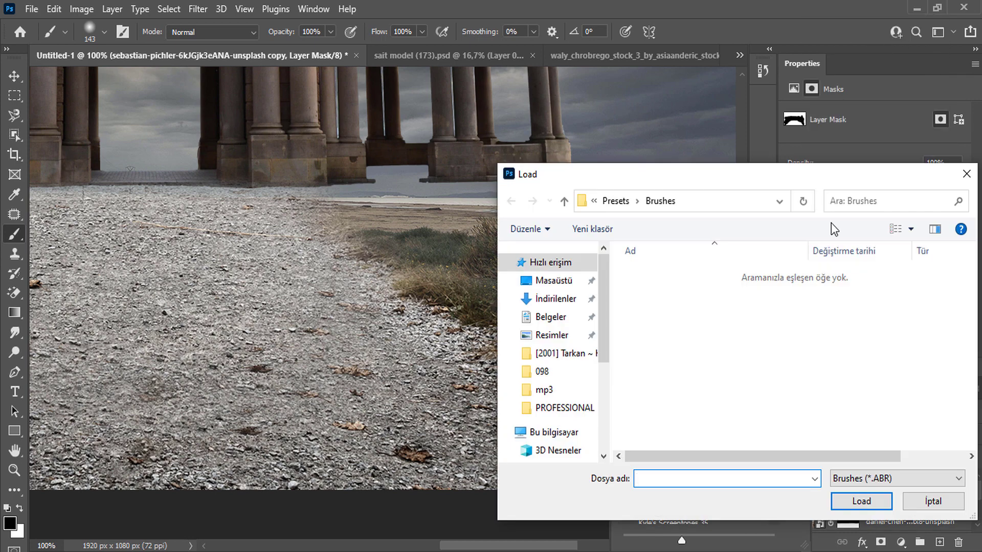
scroll(602, 343, down, 1)
drag(602, 344, 598, 435)
- Load the environment brushes file from D:\PHOTOSHOP\PHOTOSHOP TOOLS\BRUSH
click(562, 420)
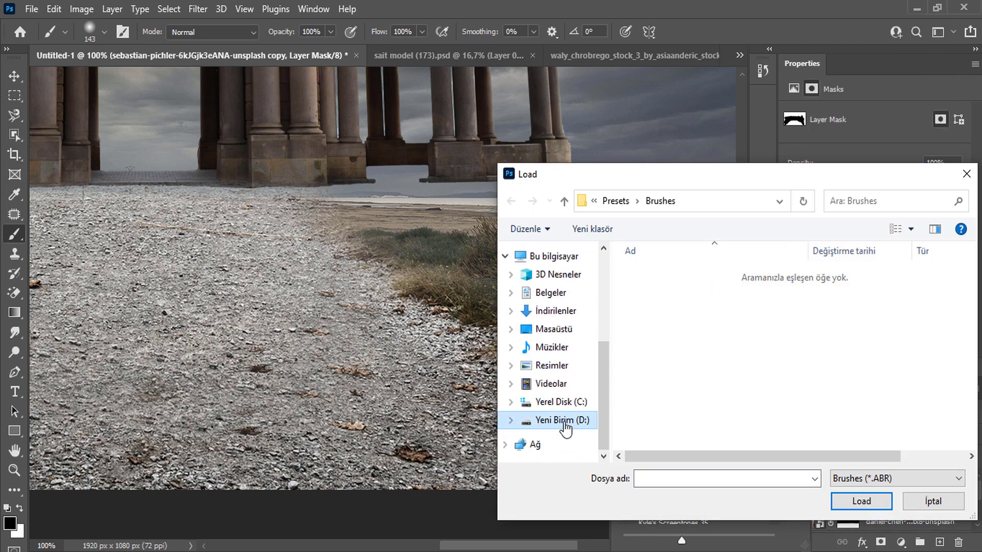
double_click(660, 432)
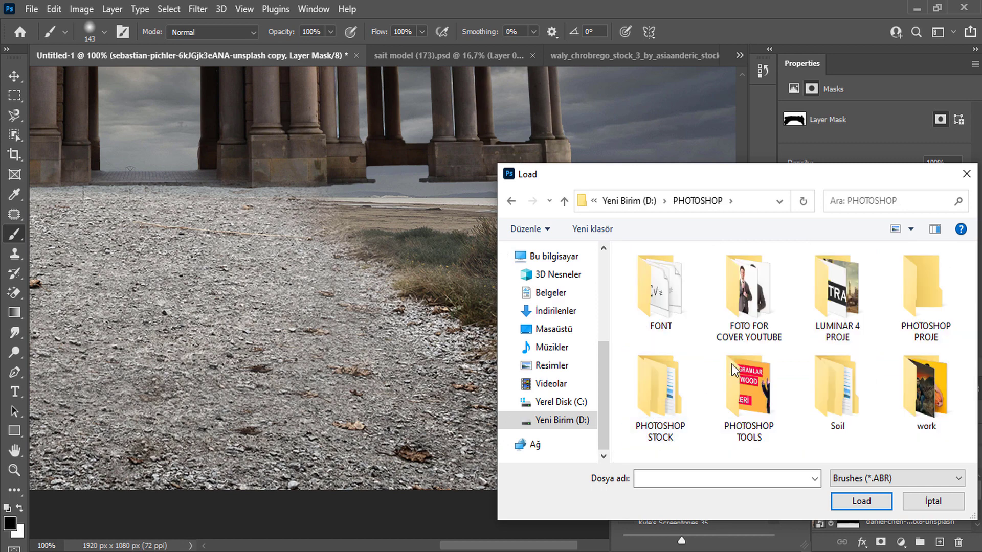
double_click(751, 377)
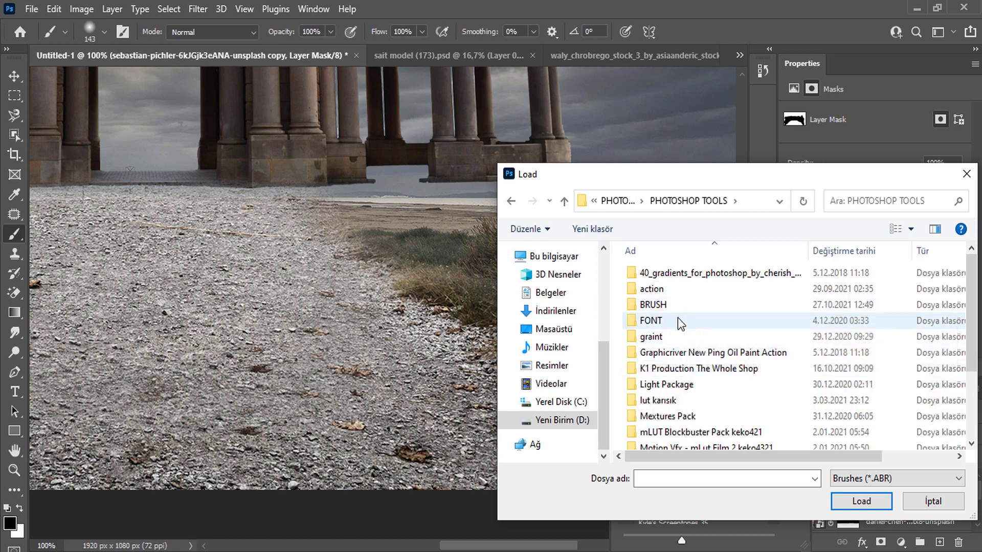
scroll(677, 317, down, 2)
scroll(678, 400, up, 2)
double_click(652, 302)
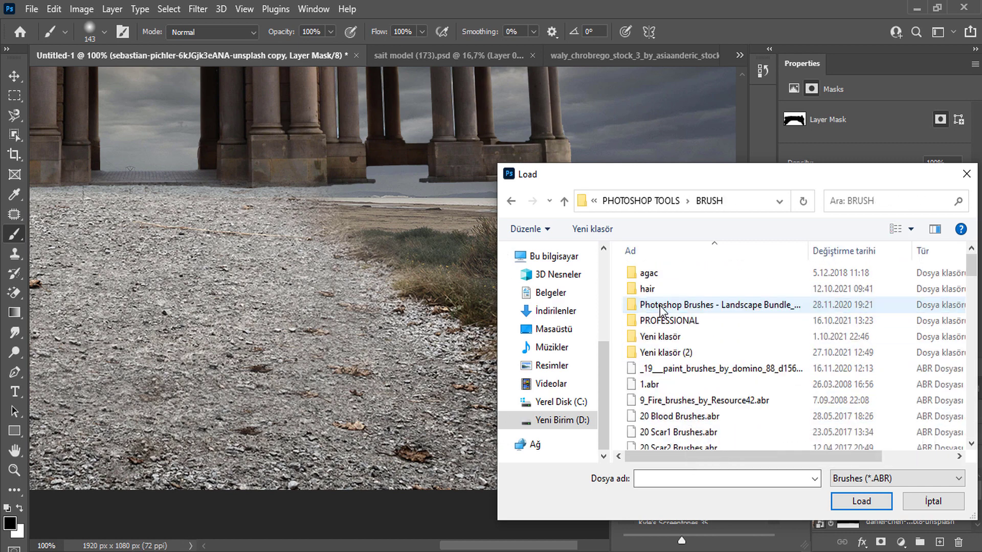
click(677, 419)
key(e)
click(730, 287)
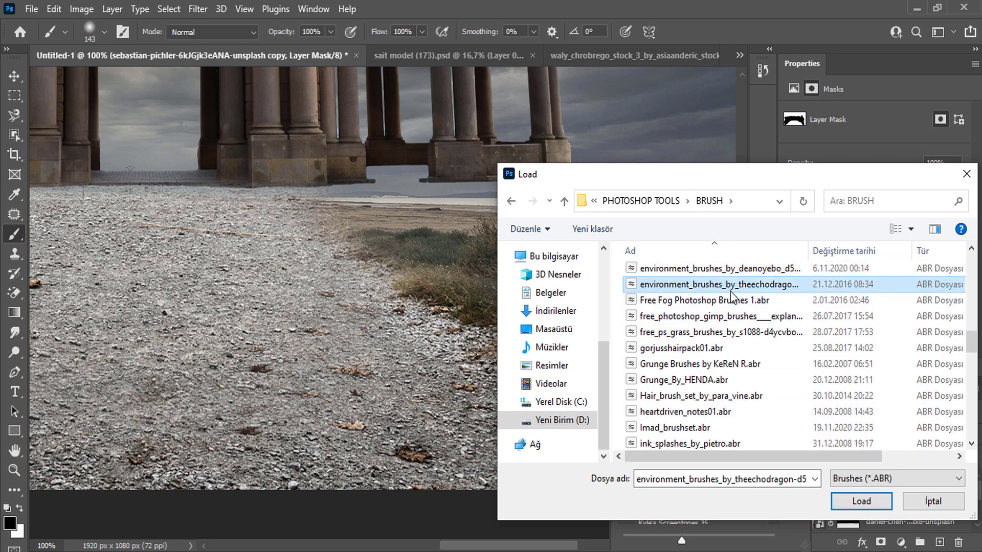
click(726, 268)
click(861, 501)
- Choose a grass brush from the loaded set and zoom out over the composition
scroll(774, 509, down, 2)
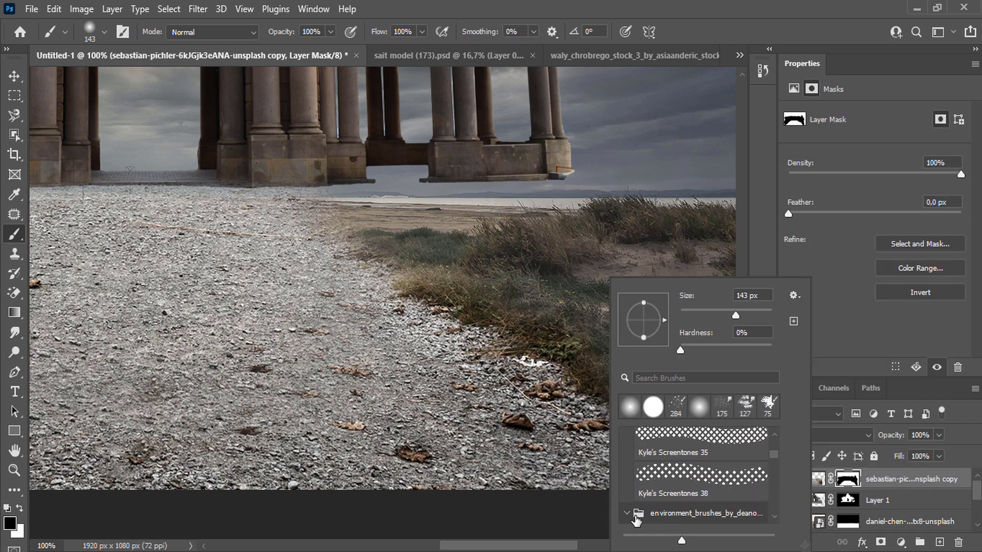
scroll(636, 519, down, 2)
scroll(649, 513, down, 2)
scroll(662, 509, down, 2)
scroll(674, 504, down, 2)
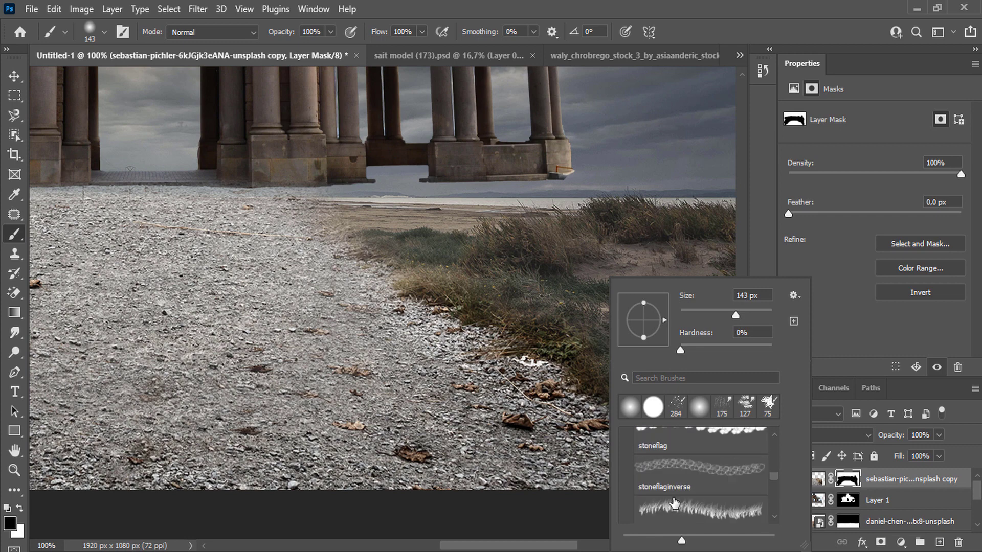
click(674, 504)
key(Return)
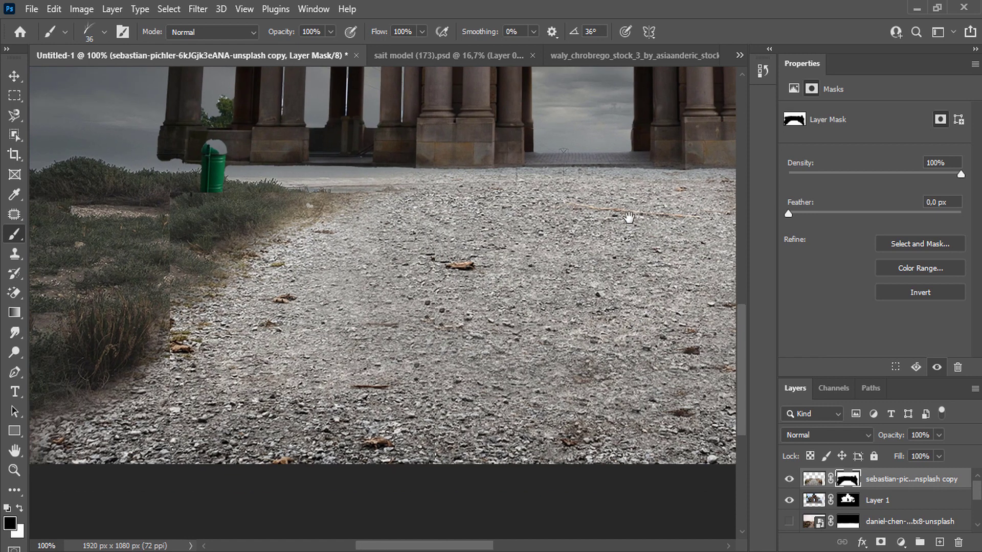
scroll(387, 278, left, 5)
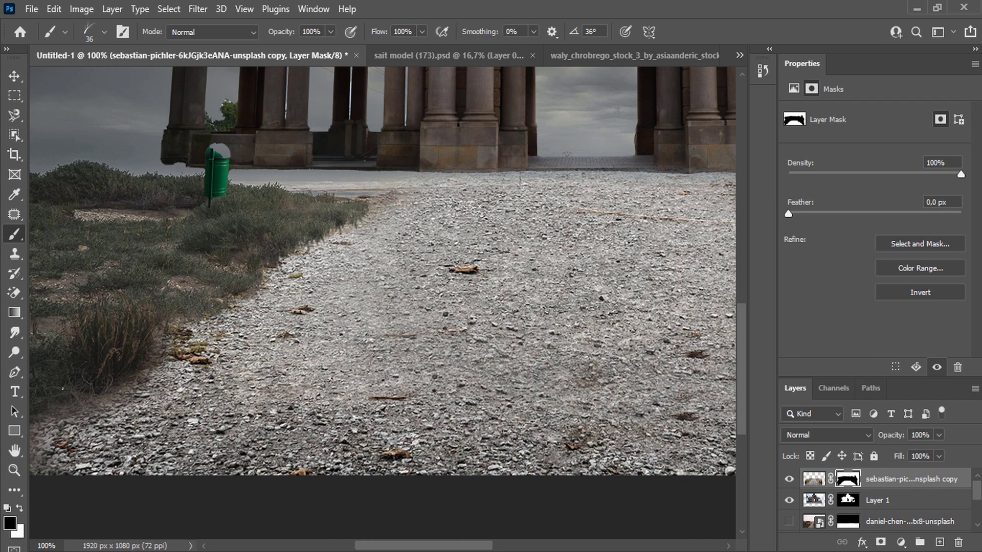
key(ctrl+minus)
- Move the pavilion layer above the path layer and lower it onto the path's end
key(v)
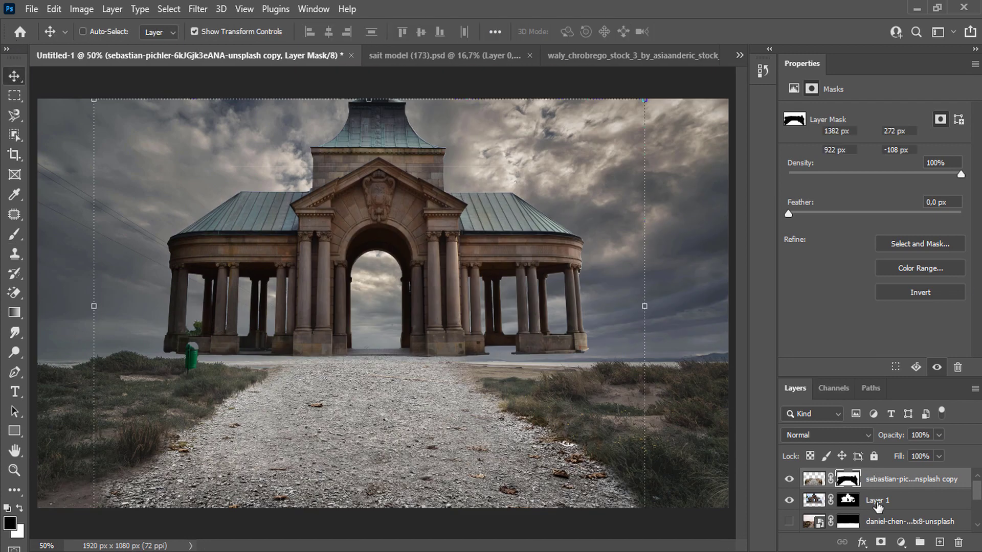
drag(878, 506, 878, 476)
drag(323, 221, 322, 241)
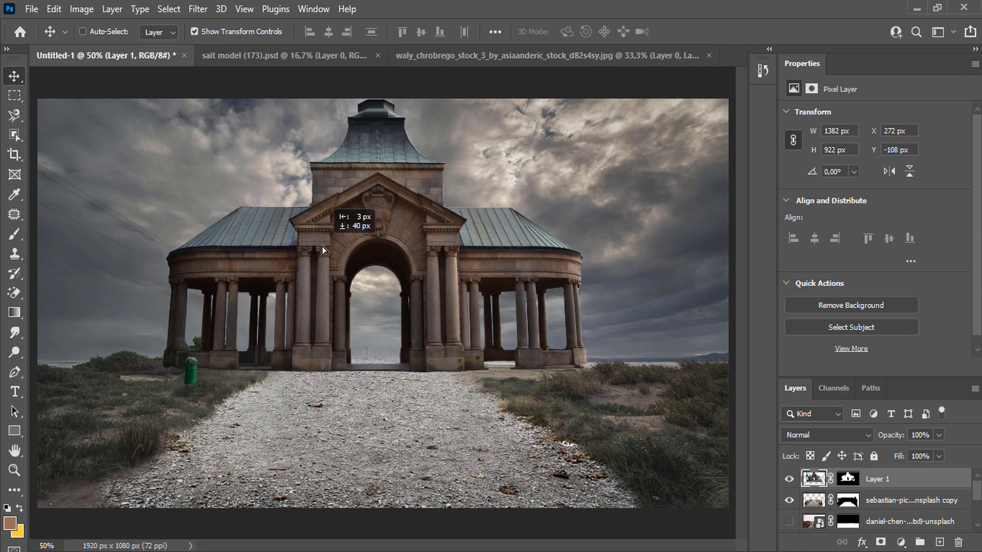
drag(878, 500, 860, 475)
- Paint the path layer's mask with a soft round brush to hide the path over the pavilion's base
click(847, 479)
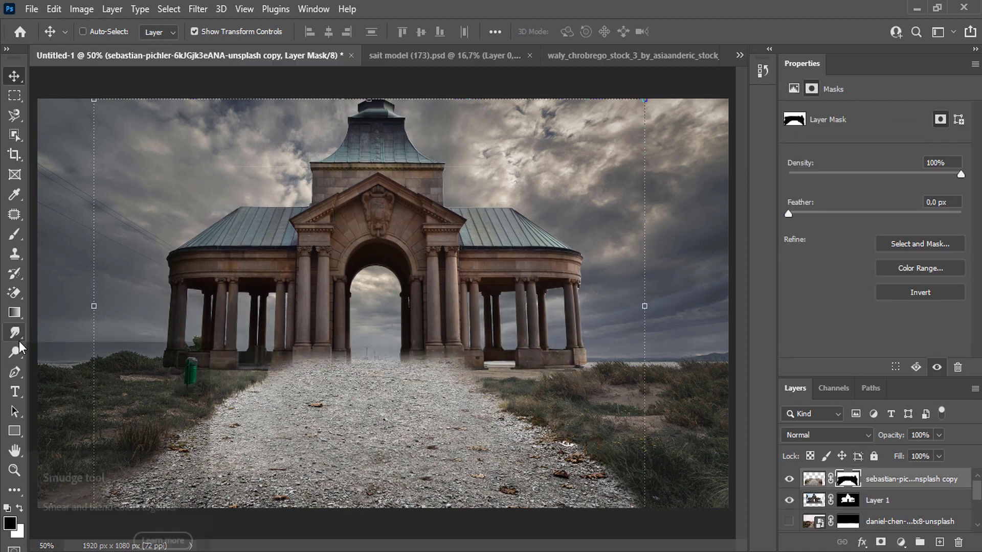
click(14, 234)
click(82, 233)
right_click(340, 381)
click(382, 407)
drag(426, 316, 450, 315)
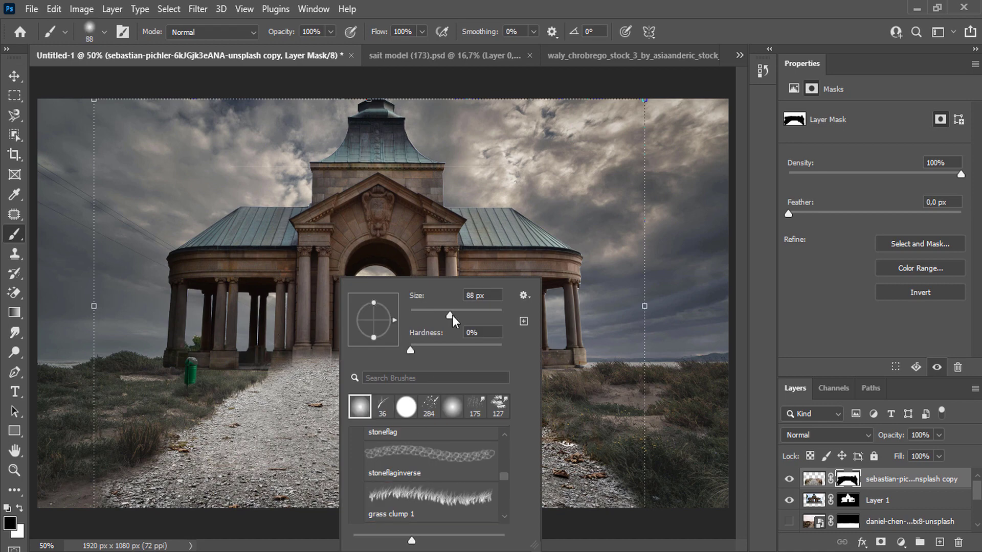
click(271, 337)
mouse_move(475, 346)
mouse_down()
mouse_move(326, 350)
mouse_move(473, 349)
mouse_up()
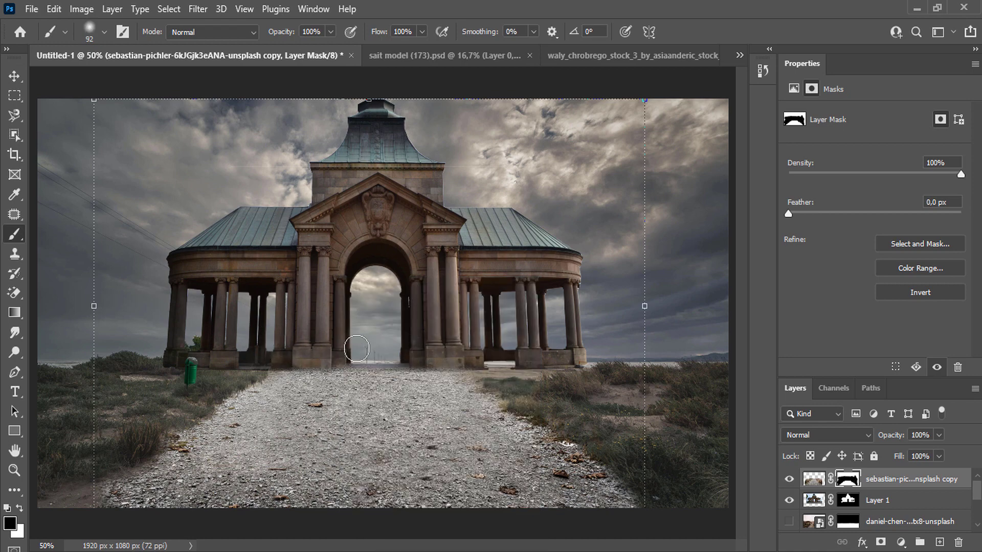
mouse_move(357, 348)
mouse_down()
mouse_move(407, 348)
mouse_move(313, 344)
mouse_up()
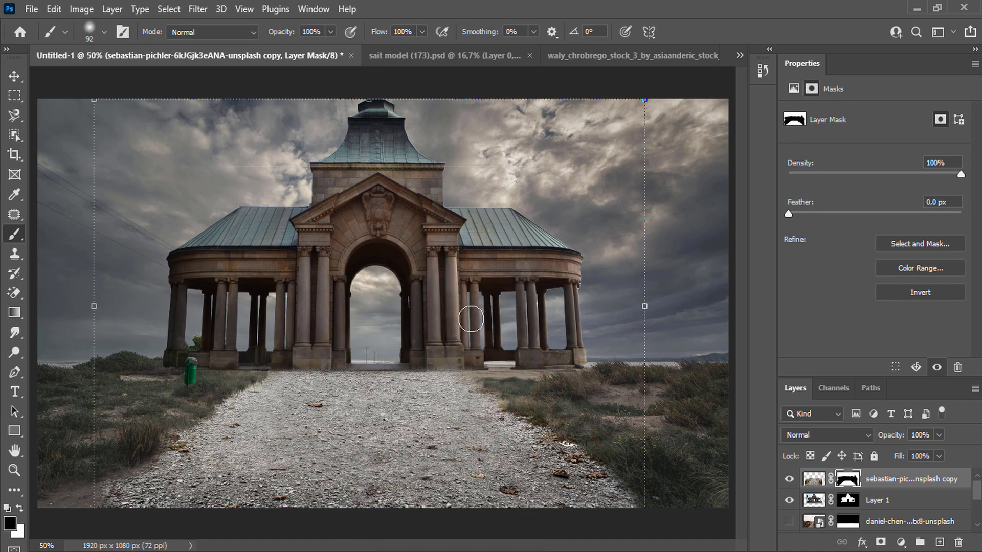
- Fill the bright sea gap between columns on the pavilion mask with an 18 px brush
click(847, 500)
scroll(349, 363, up, 4)
right_click(593, 317)
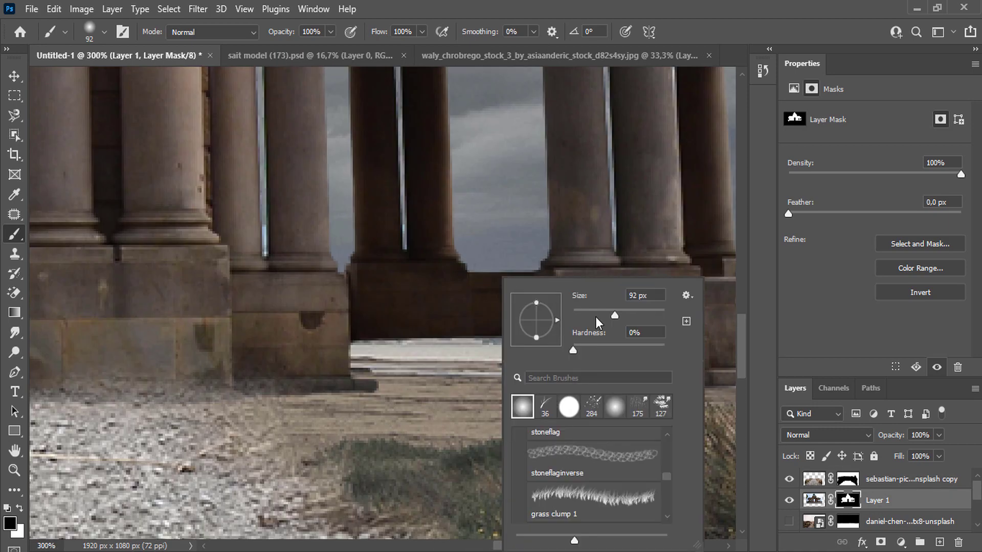
text(18)
key(Return)
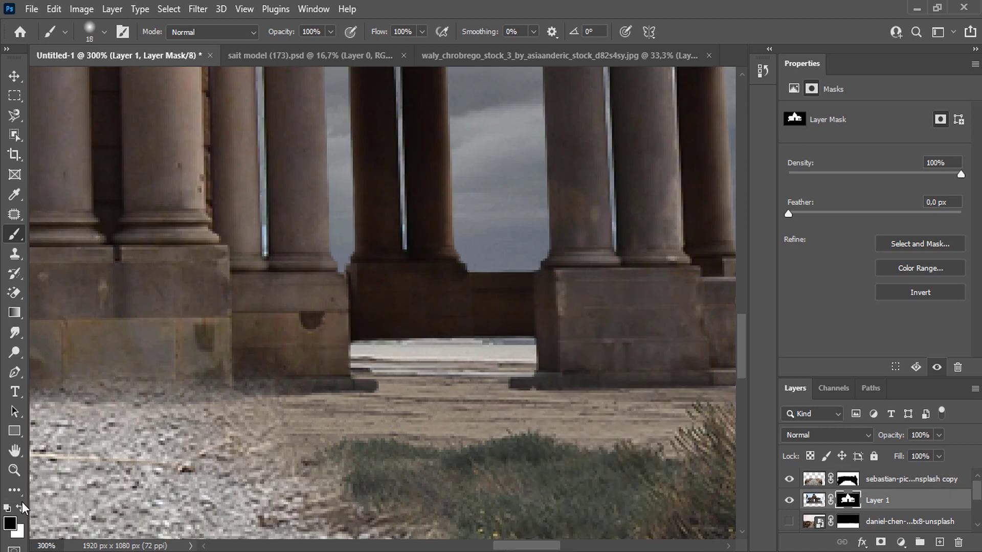
click(19, 508)
mouse_move(346, 373)
mouse_down()
mouse_move(414, 344)
mouse_move(440, 373)
mouse_move(372, 362)
mouse_up()
- Extend the column bases down over the gravel on the path layer's mask
click(846, 479)
scroll(501, 377, left, 5)
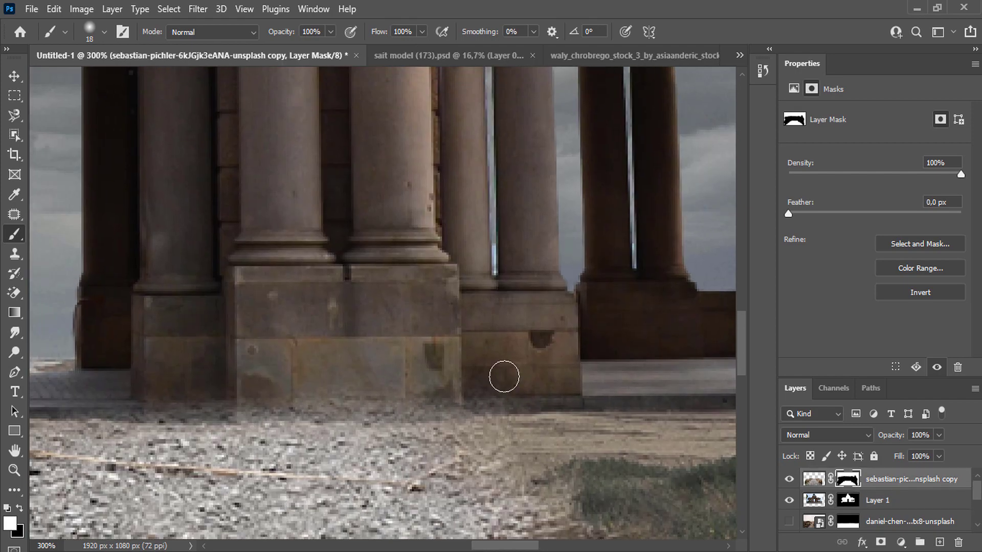
mouse_move(402, 427)
mouse_down()
mouse_move(390, 388)
mouse_move(392, 396)
mouse_move(290, 403)
mouse_up()
scroll(423, 379, left, 5)
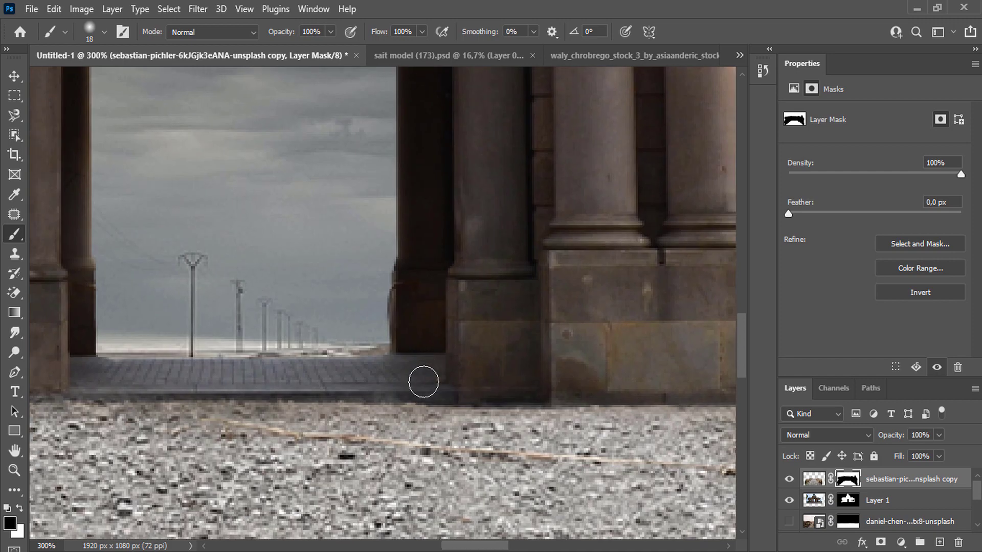
scroll(215, 390, right, 10)
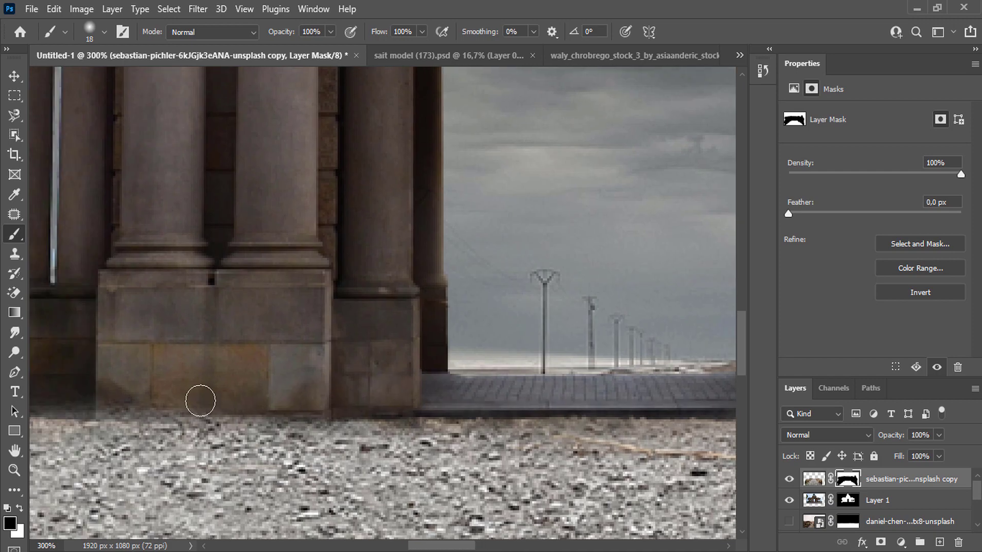
drag(197, 401, 13, 401)
scroll(136, 408, left, 5)
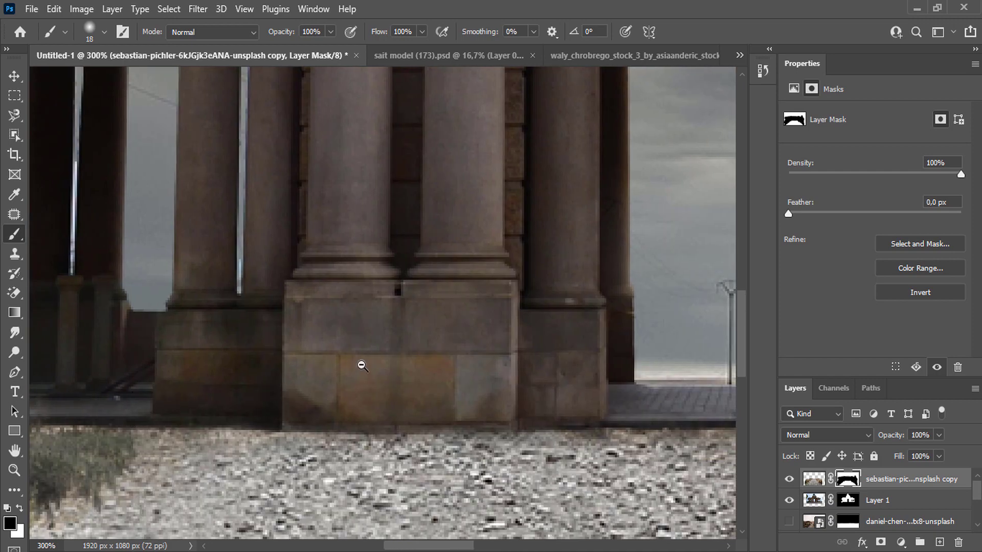
scroll(362, 366, down, 6)
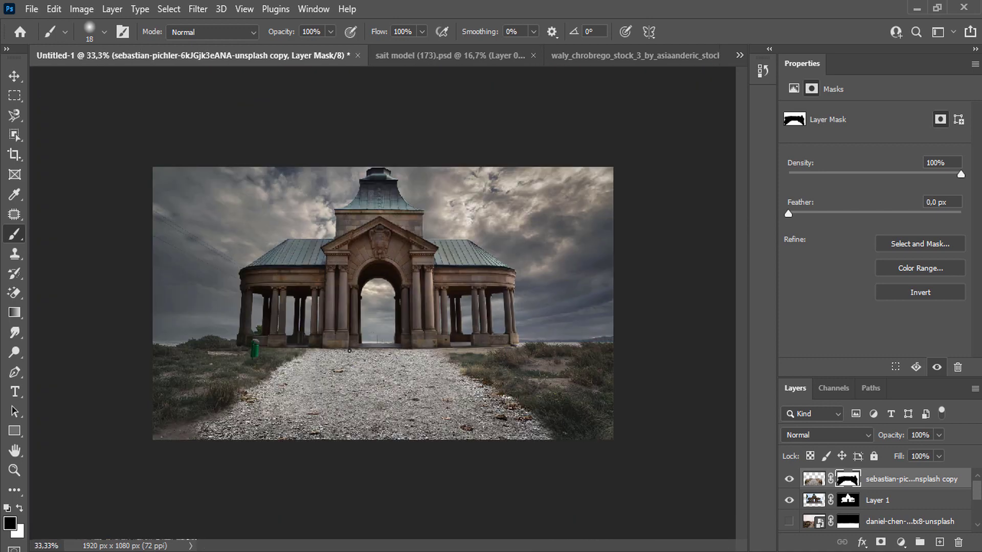
- Drag the poulnabrone sunset photo from the source folder into the composition
click(841, 500)
scroll(402, 307, up, 1)
scroll(653, 281, up, 3)
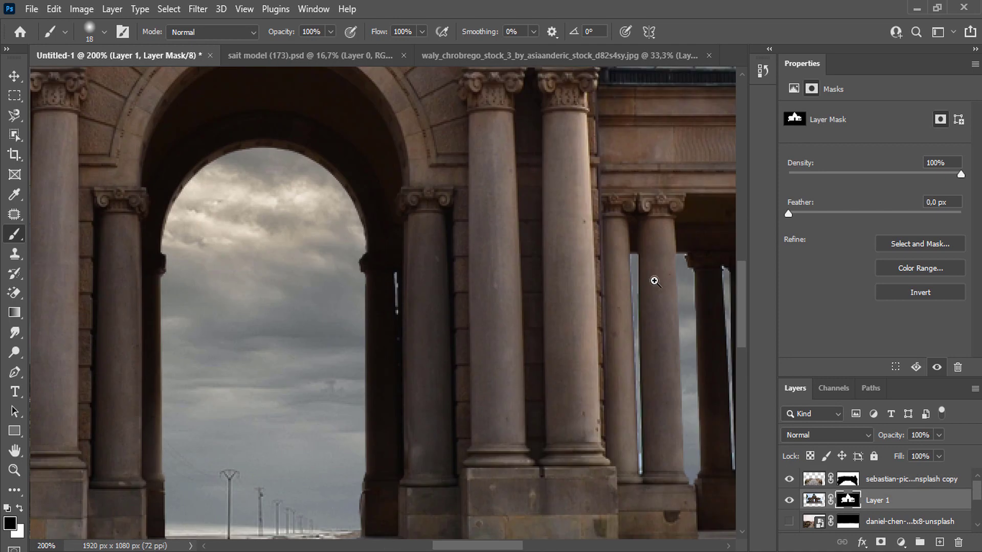
scroll(434, 306, down, 3)
scroll(429, 321, down, 1)
click(916, 8)
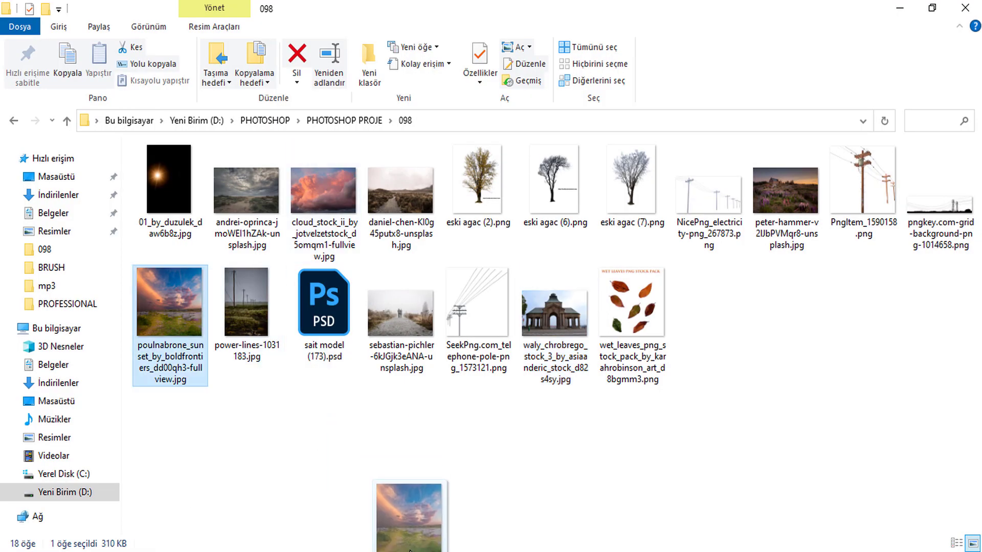
drag(194, 317, 244, 247)
- Scale and position the sunset photo so it covers the whole canvas
drag(406, 295, 213, 199)
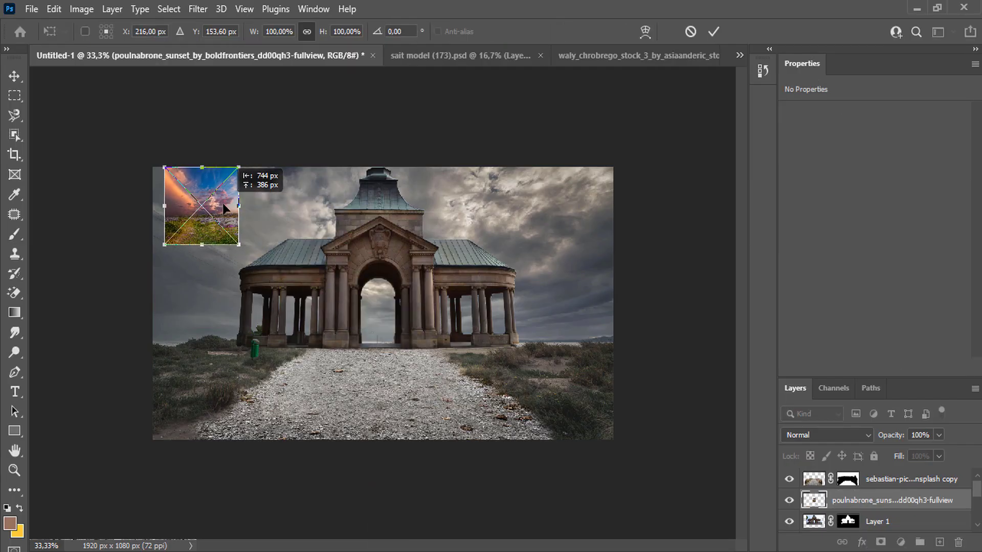
mouse_move(227, 246)
mouse_down()
mouse_move(829, 445)
mouse_move(823, 429)
mouse_up()
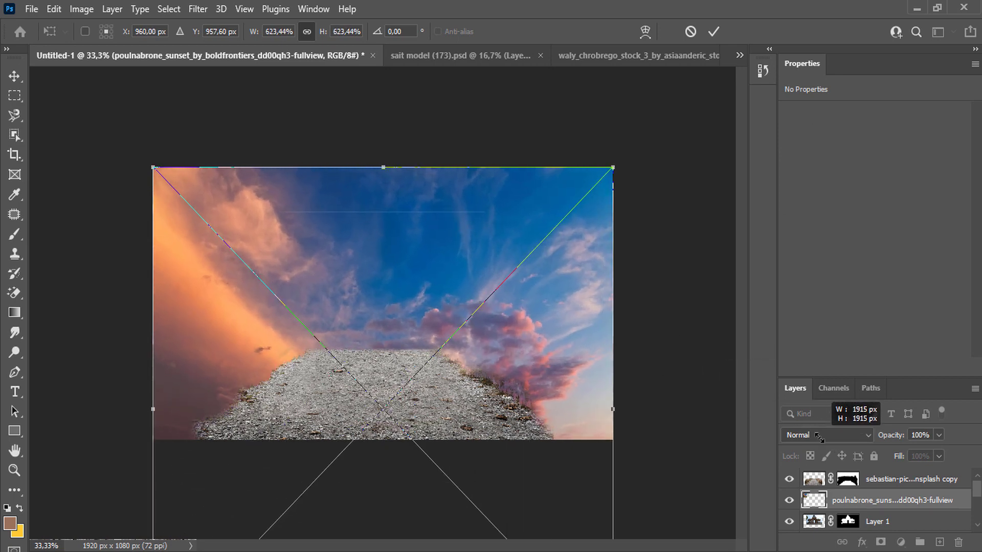
mouse_move(382, 166)
mouse_down()
mouse_move(377, 284)
mouse_move(379, 169)
mouse_move(383, 239)
mouse_up()
drag(377, 295, 377, 211)
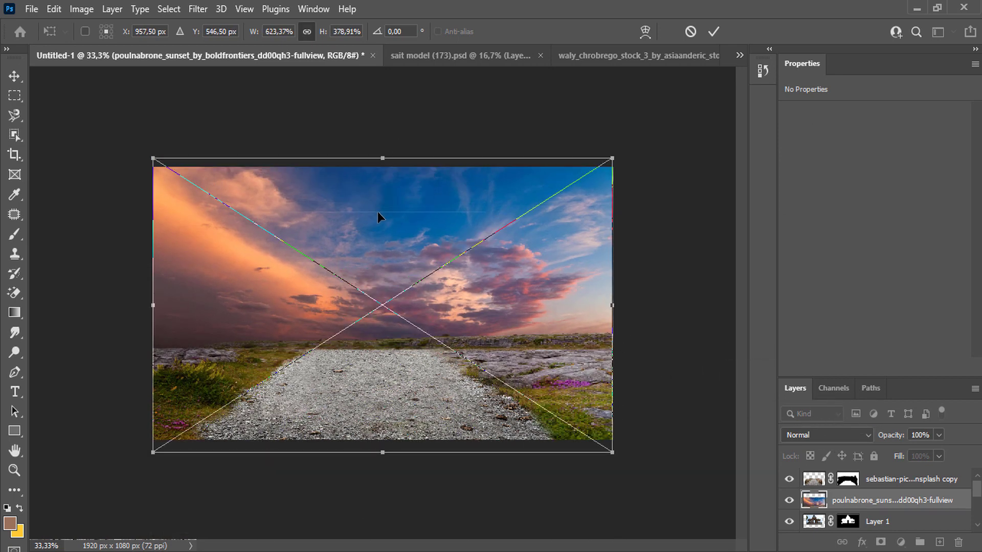
key(Return)
- Move the sunset layer below the pavilion and enlarge the brush for the path layer's mask
drag(864, 500, 862, 485)
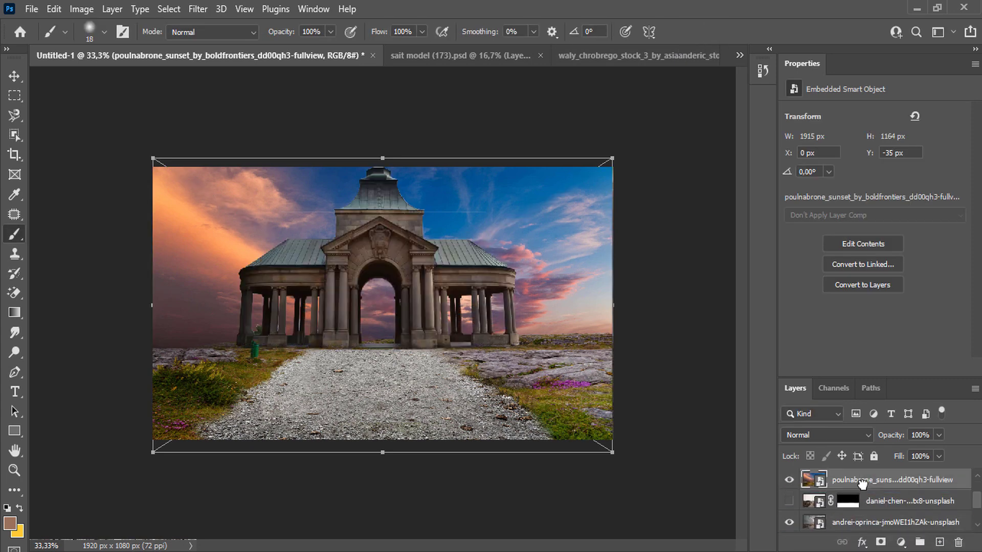
scroll(869, 491, up, 2)
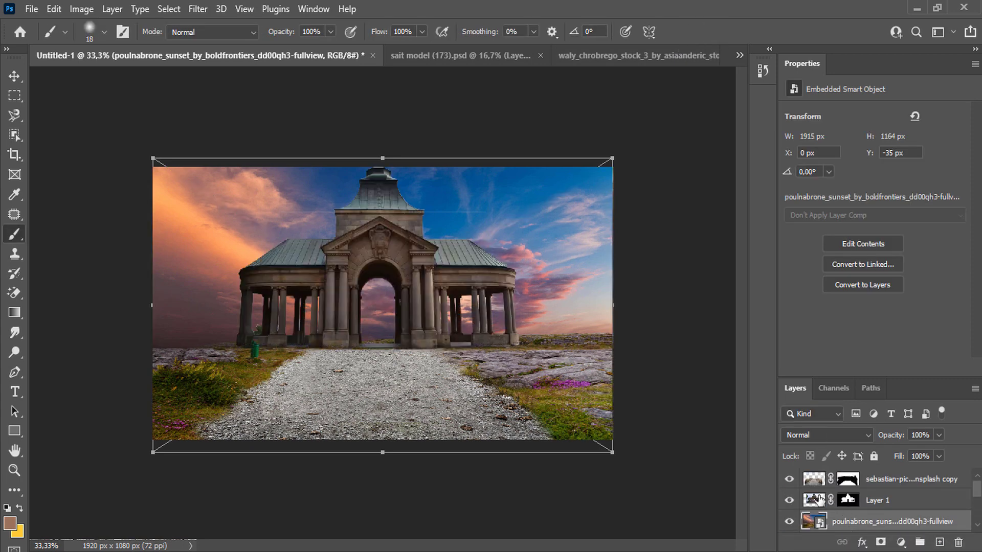
click(788, 479)
click(847, 479)
right_click(276, 240)
drag(358, 276, 393, 281)
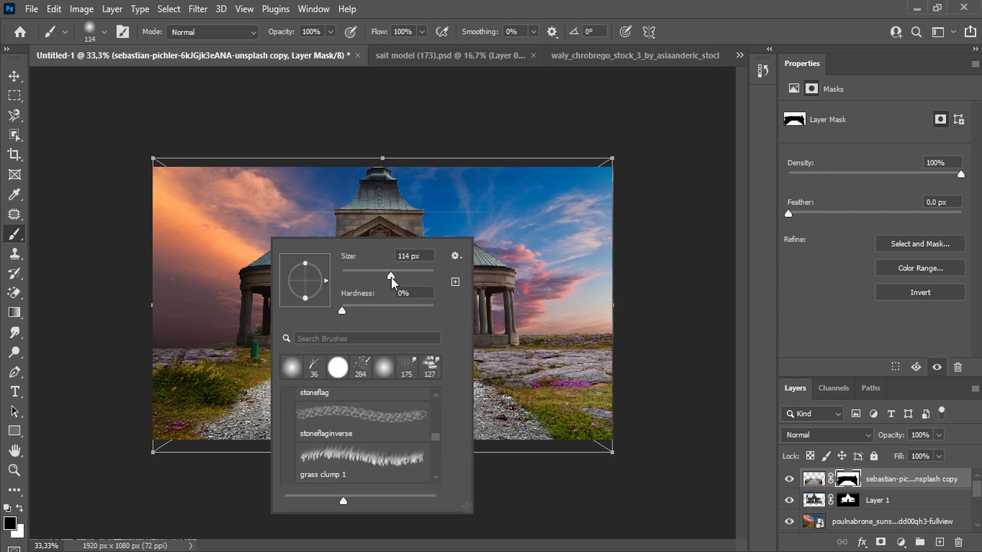
key(Return)
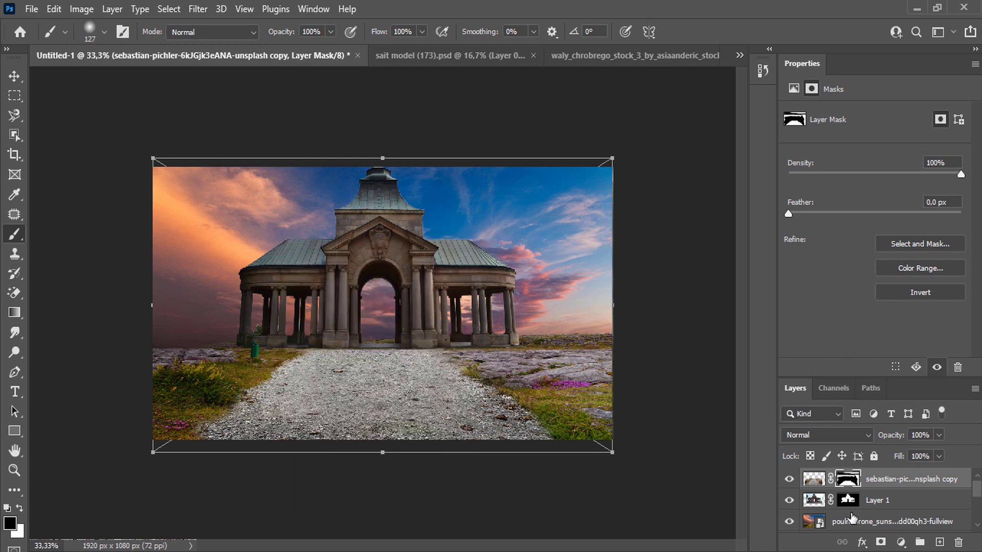
- Reorder the layers so the sunset photo sits beneath the cloudy sky layer
mouse_move(872, 483)
mouse_down()
mouse_move(895, 538)
mouse_move(914, 481)
mouse_up()
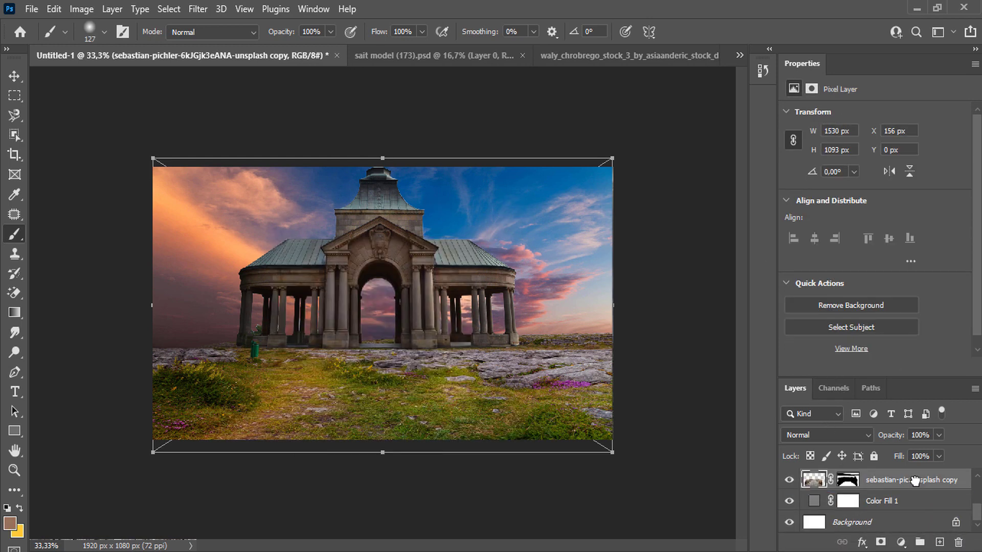
scroll(914, 487, up, 5)
drag(903, 376, 903, 240)
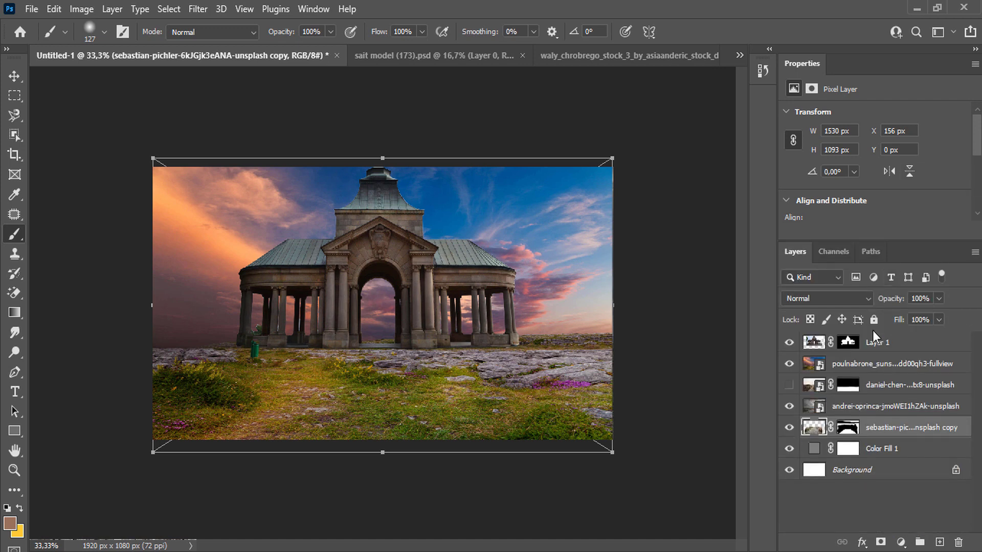
drag(877, 365, 883, 434)
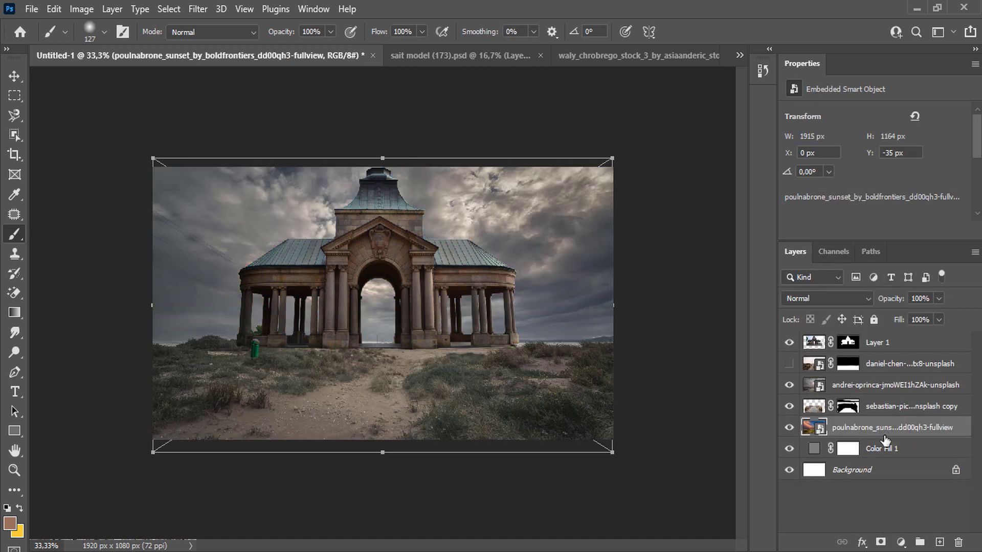
click(789, 363)
key(ctrl+z)
drag(878, 388, 872, 432)
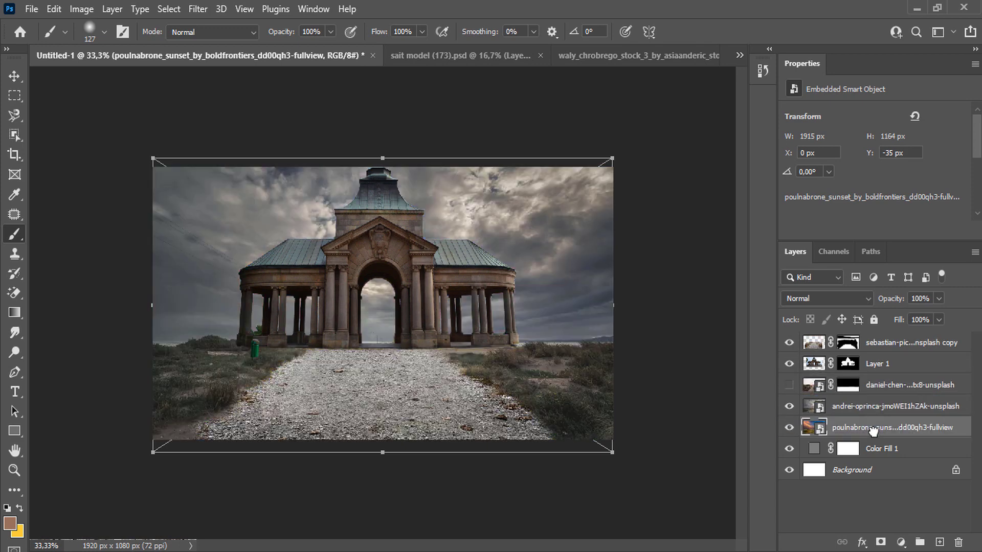
click(789, 406)
- Add a mask to the cloudy sky layer and set a soft black brush to 53% opacity
click(890, 406)
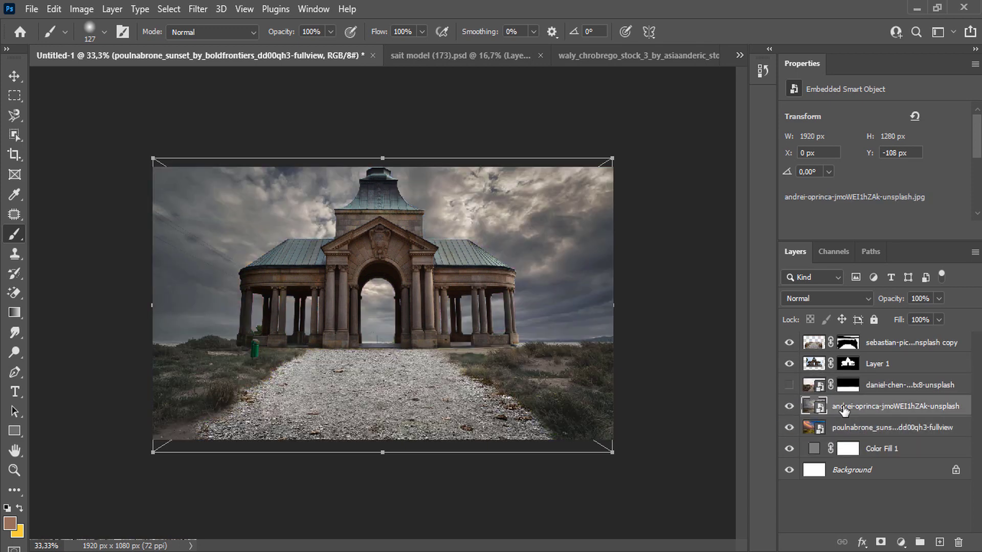
click(880, 542)
key(d)
right_click(484, 265)
drag(595, 304, 622, 306)
key(Return)
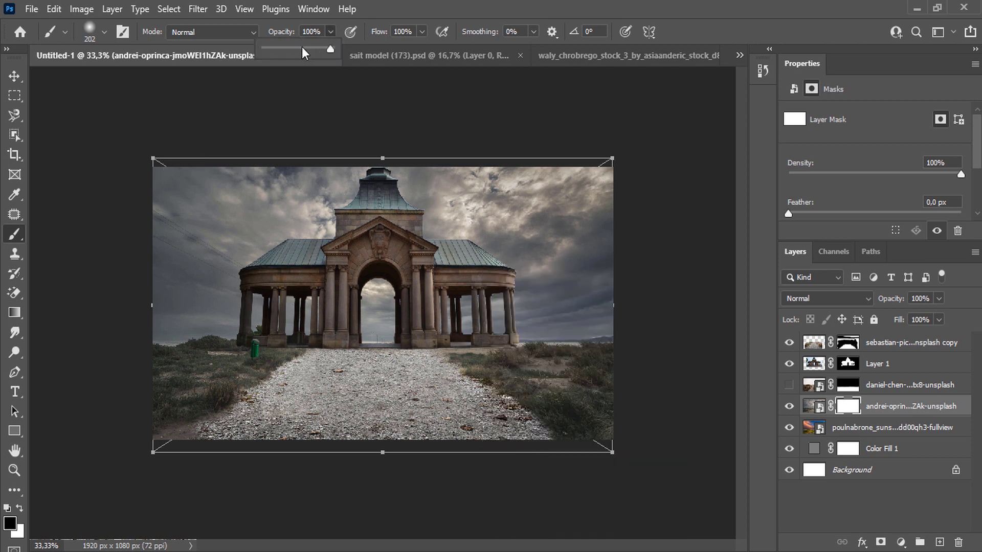
key(5)
key(3)
- Paint the mask to reveal orange glow upper left and blue-pink sky right, then switch to the backpacker document
mouse_move(171, 212)
mouse_down()
mouse_move(283, 336)
mouse_move(182, 331)
mouse_up()
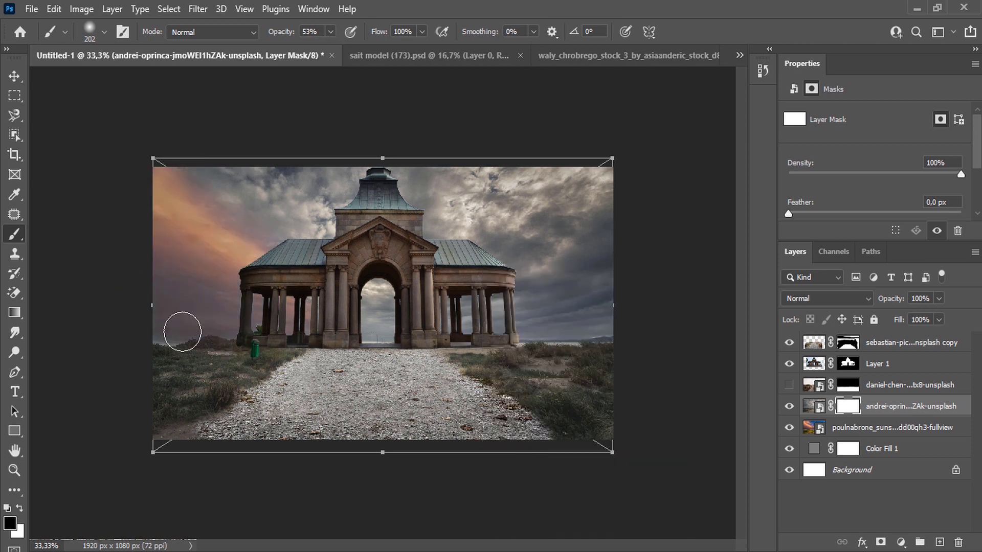
mouse_move(614, 174)
mouse_down()
mouse_move(493, 245)
mouse_move(522, 314)
mouse_move(620, 287)
mouse_move(532, 305)
mouse_up()
drag(329, 32, 306, 51)
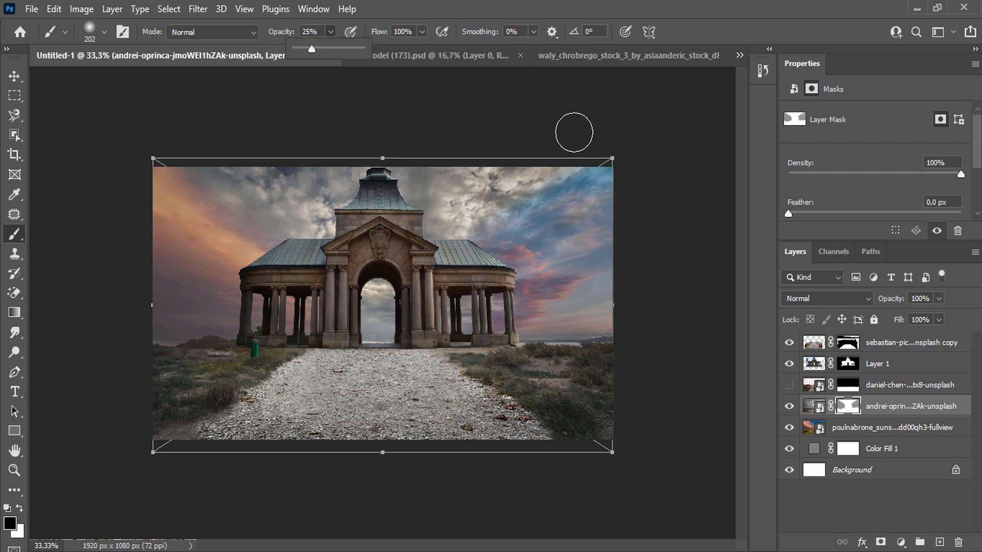
mouse_move(574, 131)
mouse_down()
mouse_move(495, 158)
mouse_move(449, 222)
mouse_move(463, 239)
mouse_up()
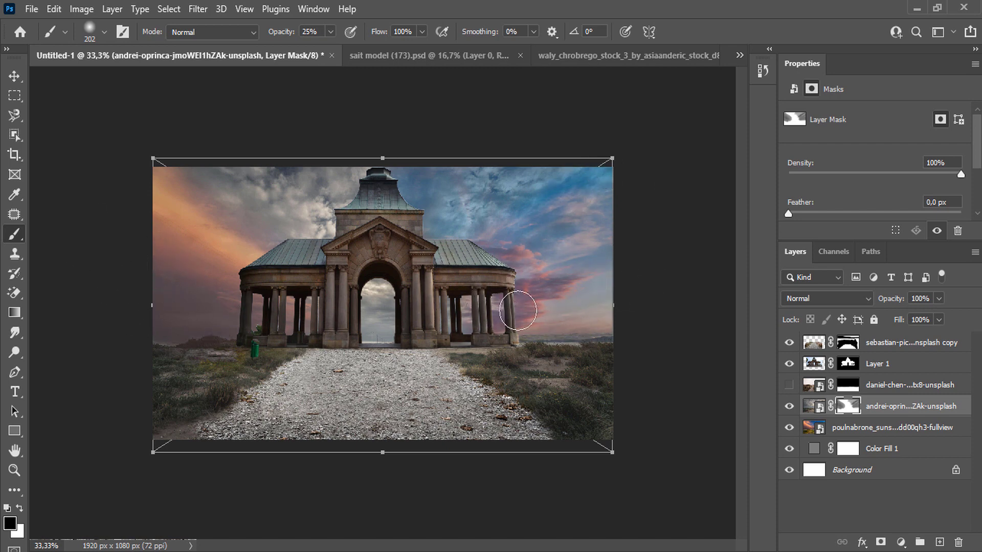
drag(517, 310, 553, 319)
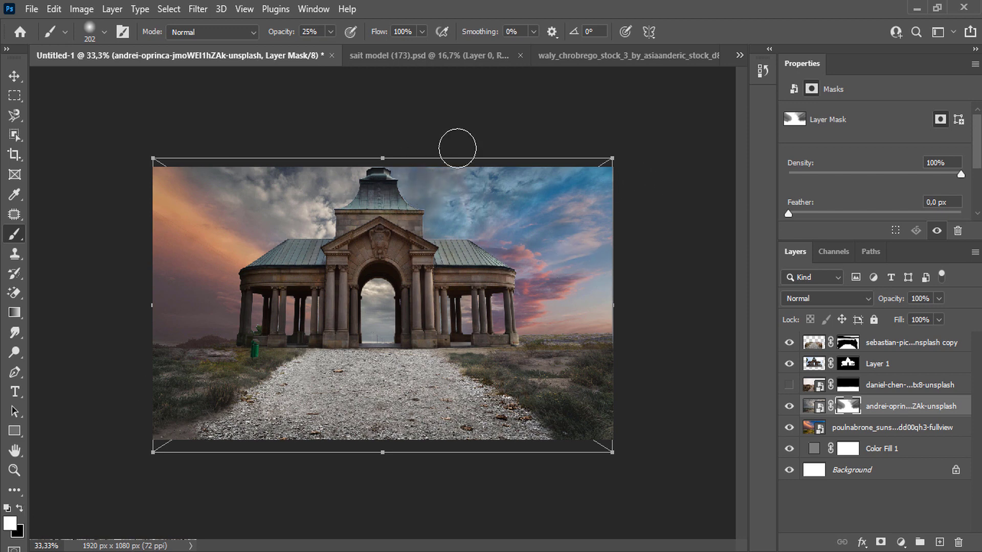
click(432, 55)
- Bring the backpacker into the composite, put him on top, and scale him down in front of the arch
drag(814, 377, 375, 381)
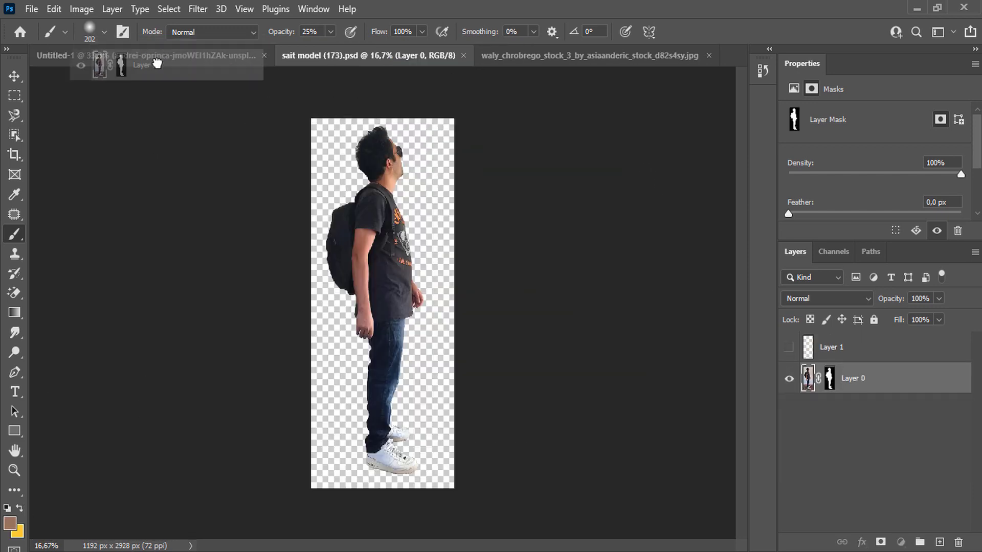
drag(851, 403, 869, 337)
click(14, 76)
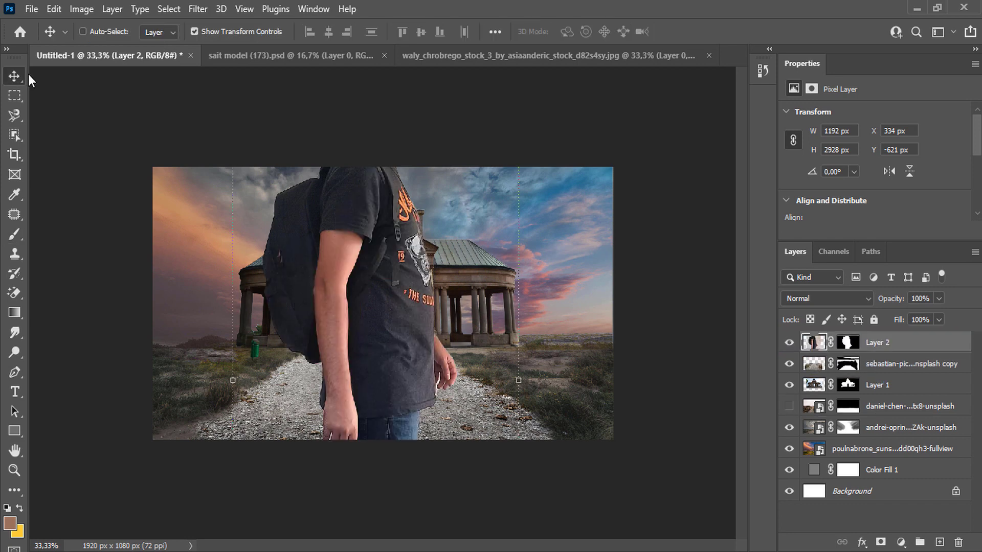
key(ctrl+t)
drag(246, 31, 215, 31)
drag(367, 335, 353, 259)
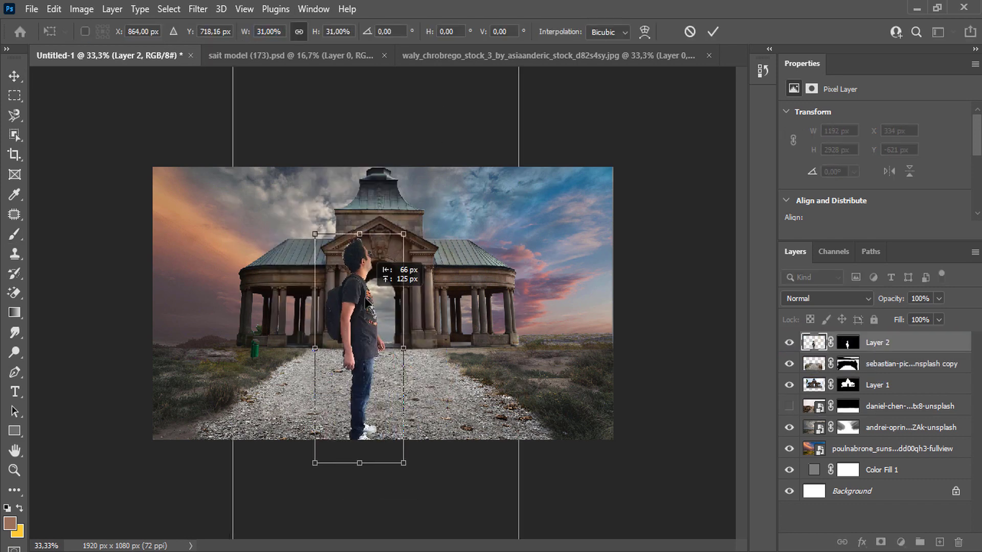
drag(389, 188, 382, 200)
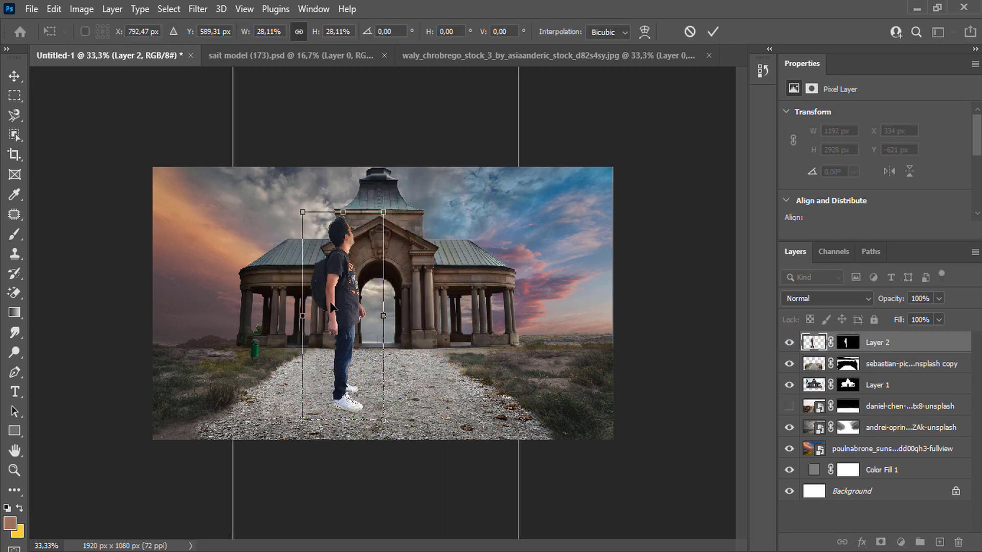
key(Return)
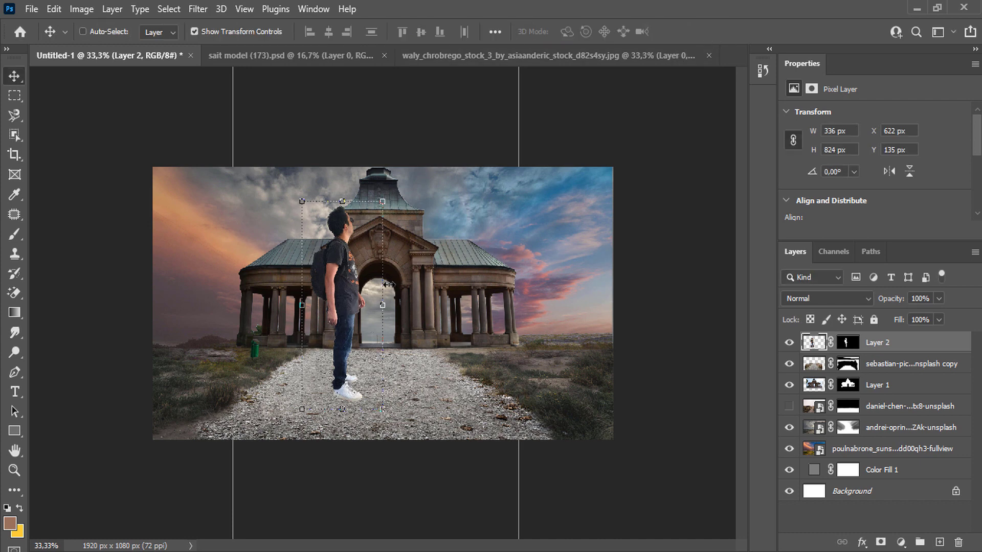
- Shrink the backpacker further onto the gravel path and set a 7 px brush on his mask
click(300, 201)
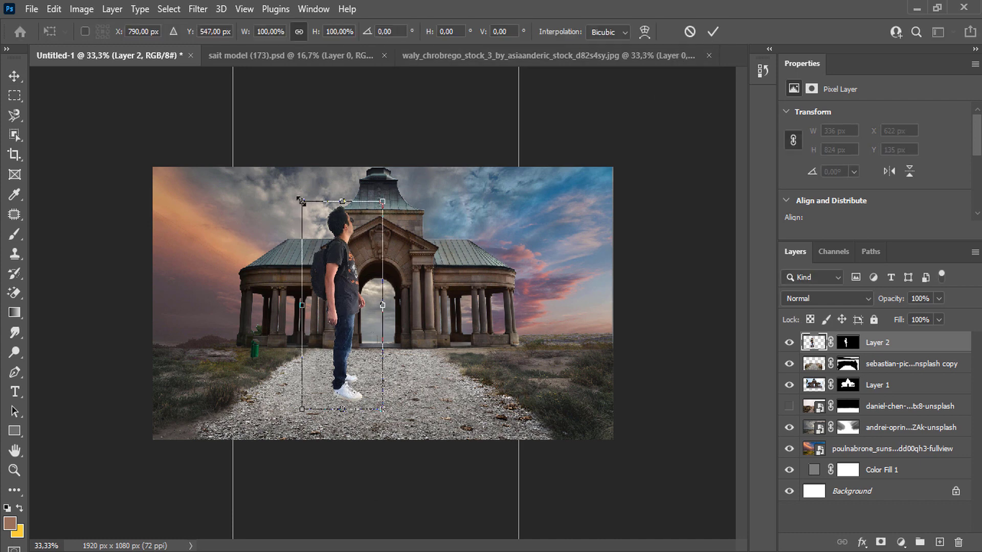
mouse_move(301, 201)
mouse_down()
mouse_move(319, 245)
mouse_move(373, 271)
mouse_up()
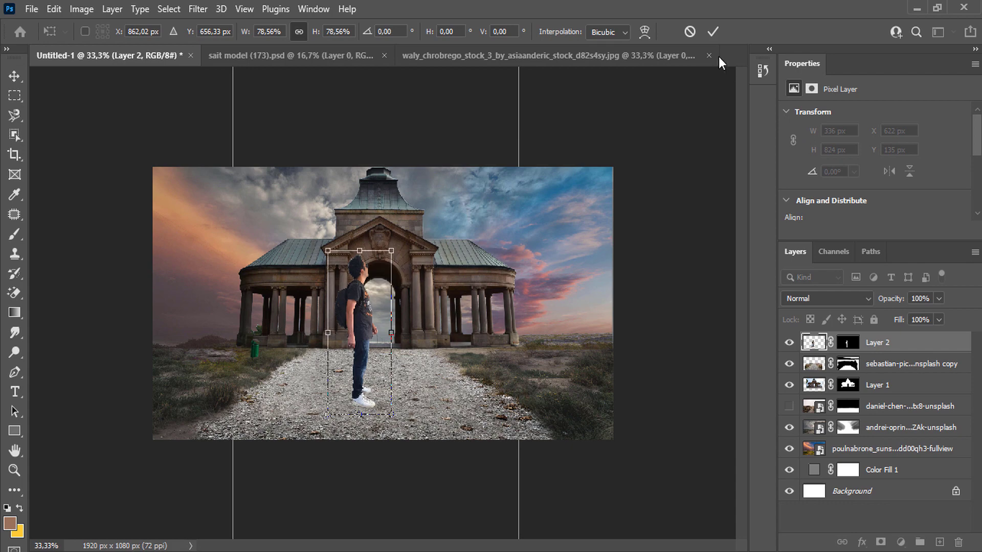
click(848, 342)
alt+scroll(351, 225, up, 8)
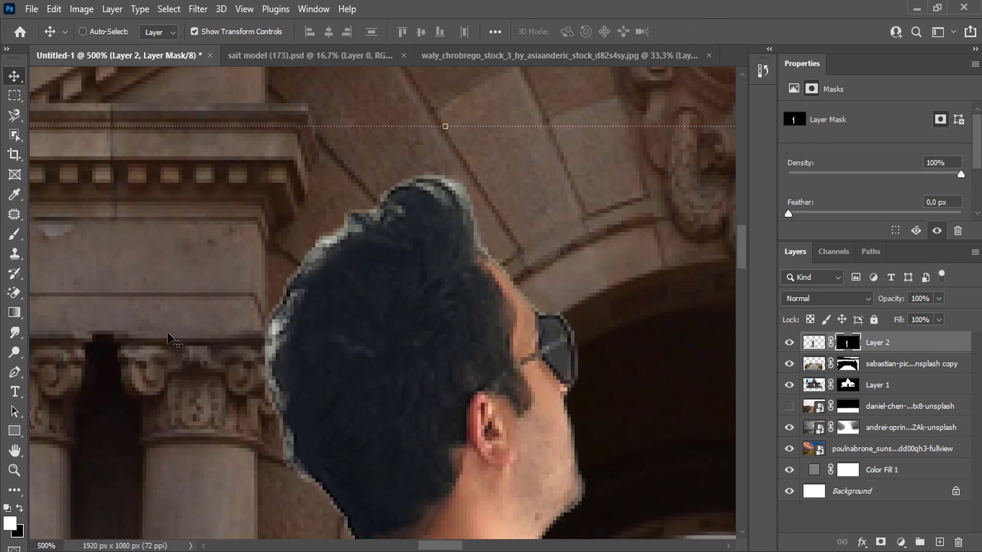
key(b)
right_click(204, 284)
drag(307, 319, 279, 319)
- Paint out the grey fringe on the hair's left edge with a 20 px brush at 79% opacity
key(Return)
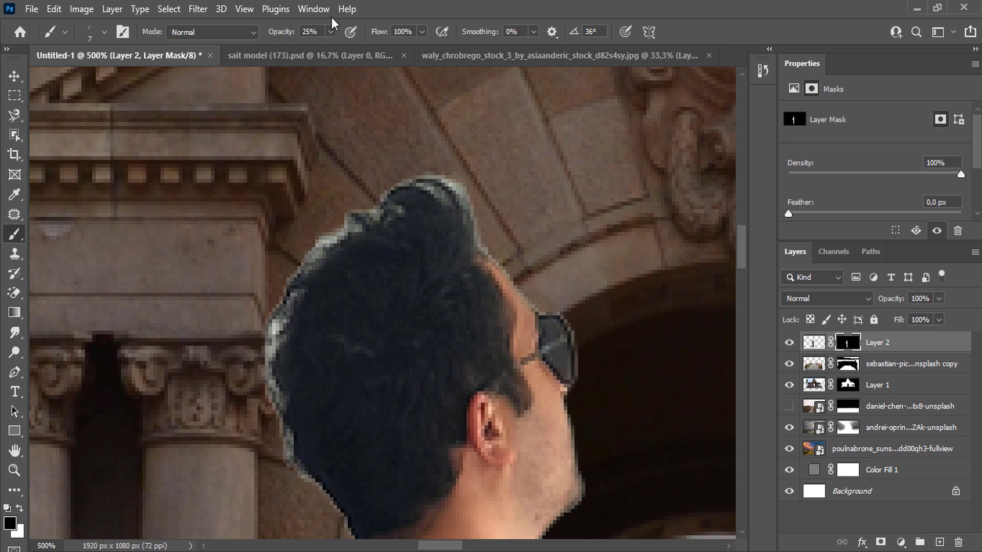
right_click(269, 347)
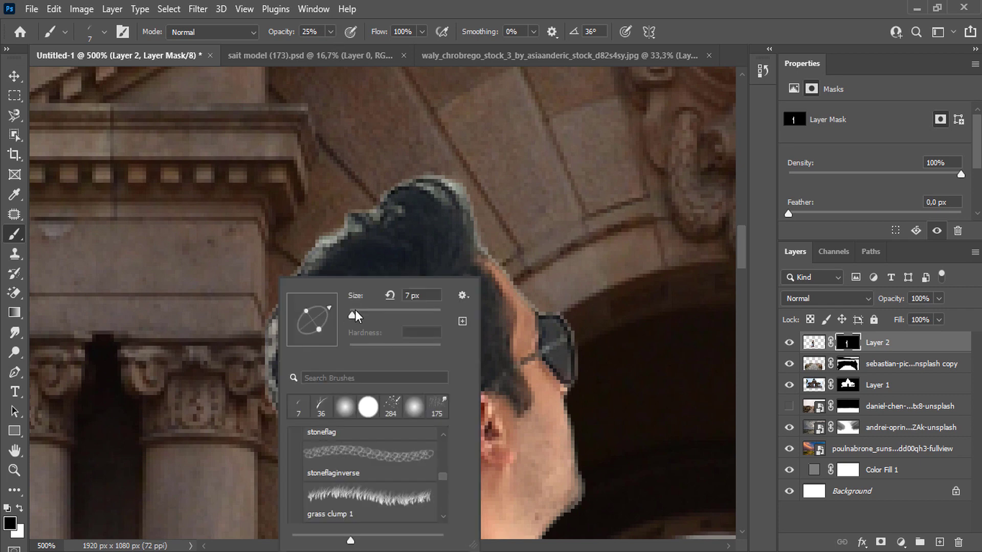
drag(349, 316, 364, 316)
key(Return)
drag(330, 32, 364, 51)
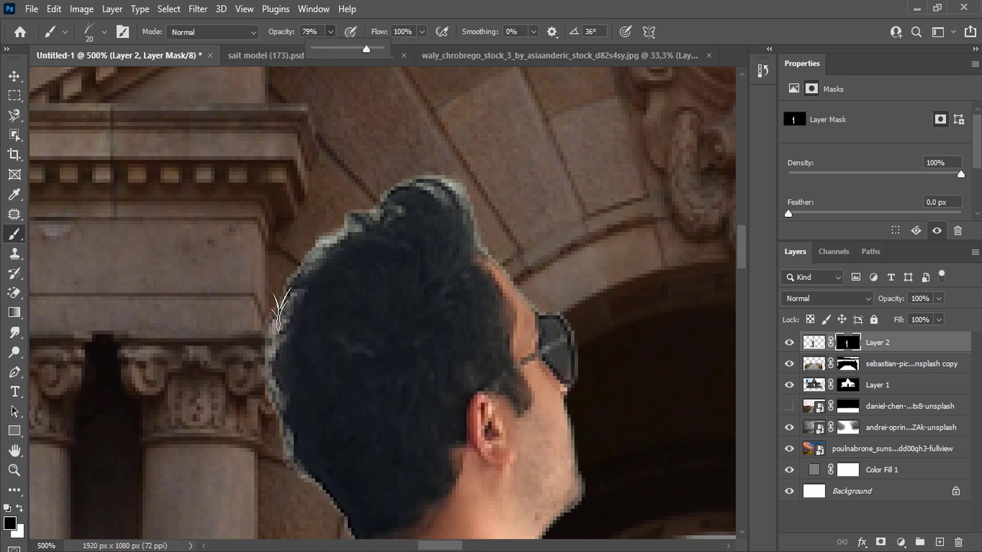
drag(284, 289, 288, 475)
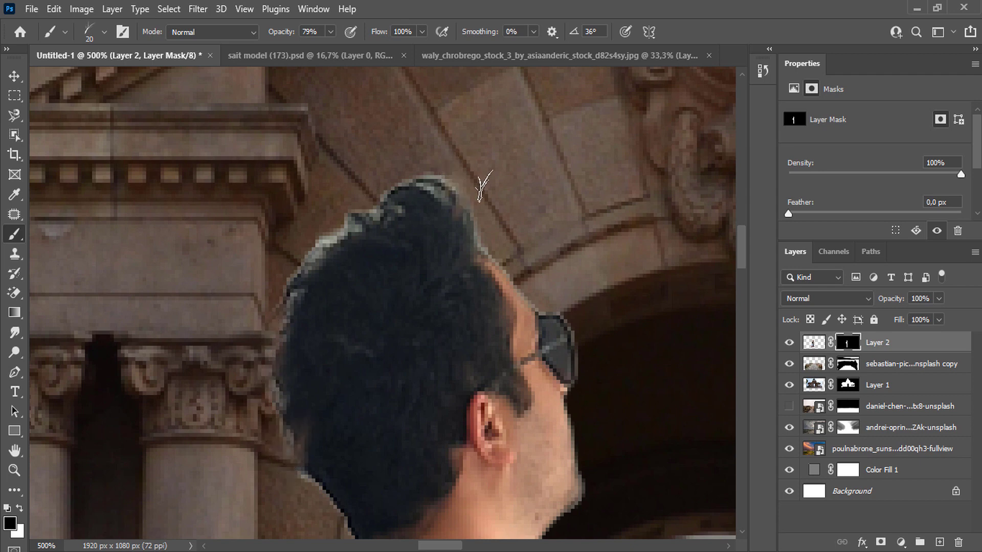
- Switch to the Smudge tool with a 7 px brush for the hair edges
right_click(304, 256)
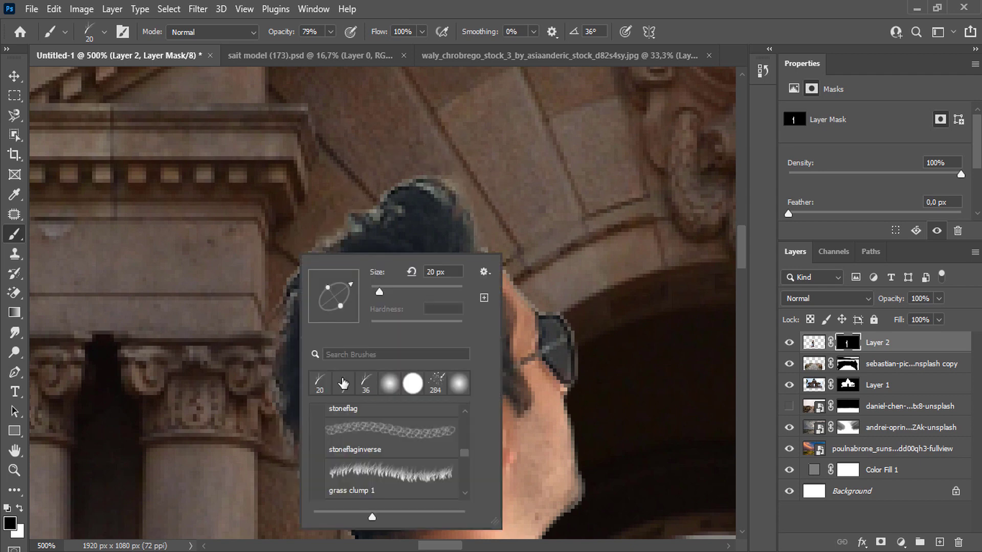
click(15, 333)
right_click(284, 281)
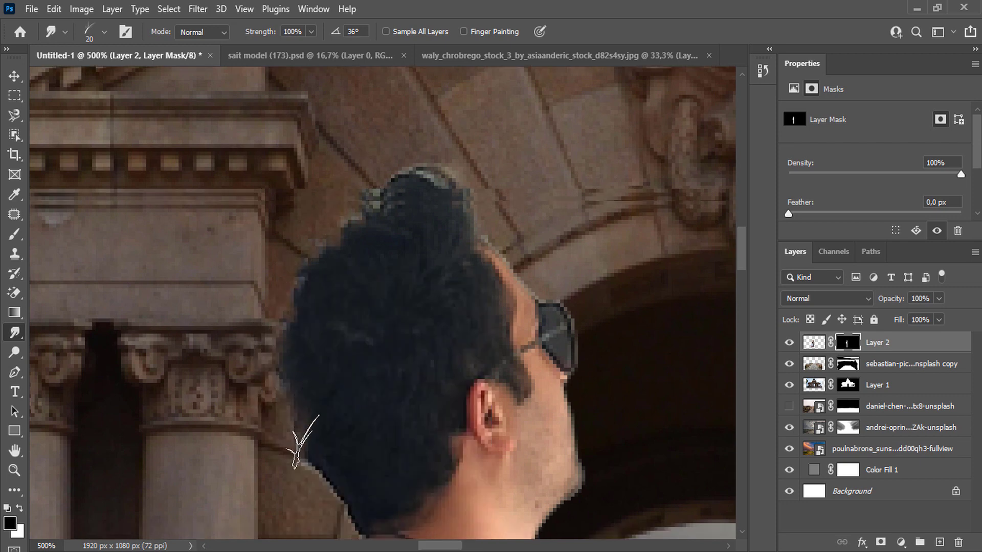
scroll(276, 383, down, 5)
right_click(285, 375)
key(Escape)
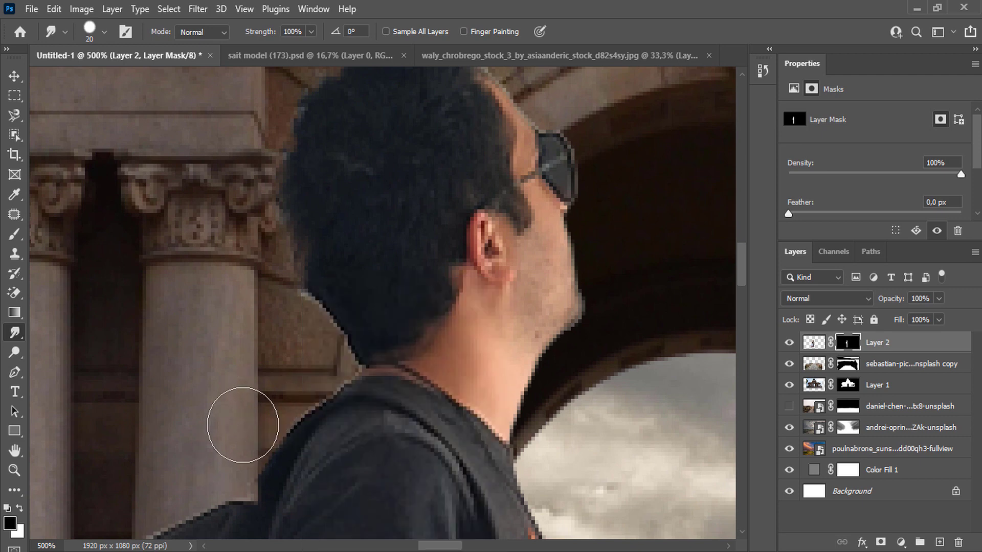
right_click(296, 377)
drag(382, 316, 378, 315)
key(Return)
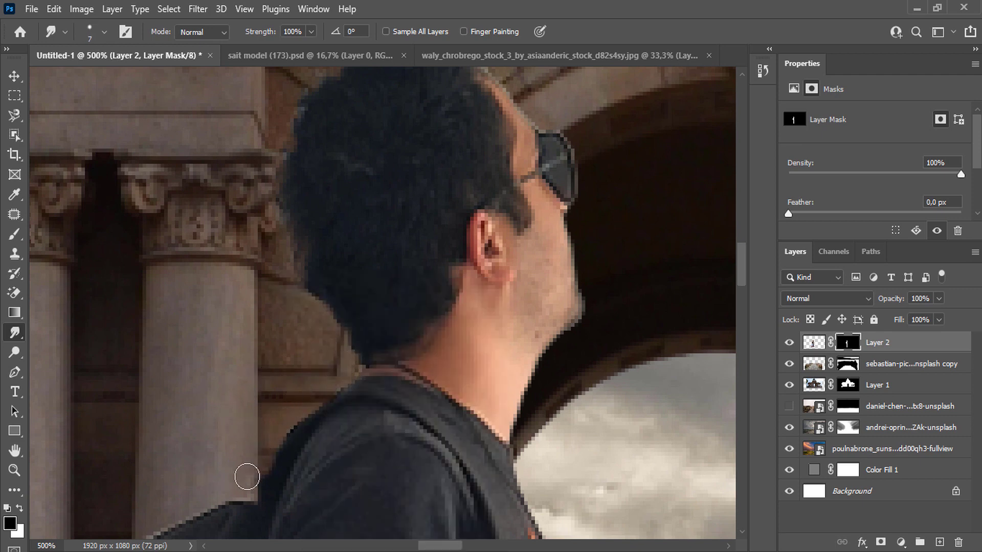
- Zoom in on the top of the hair and return to the 20 px brush on the backpacker's pixels
scroll(286, 368, up, 1)
scroll(328, 276, up, 3)
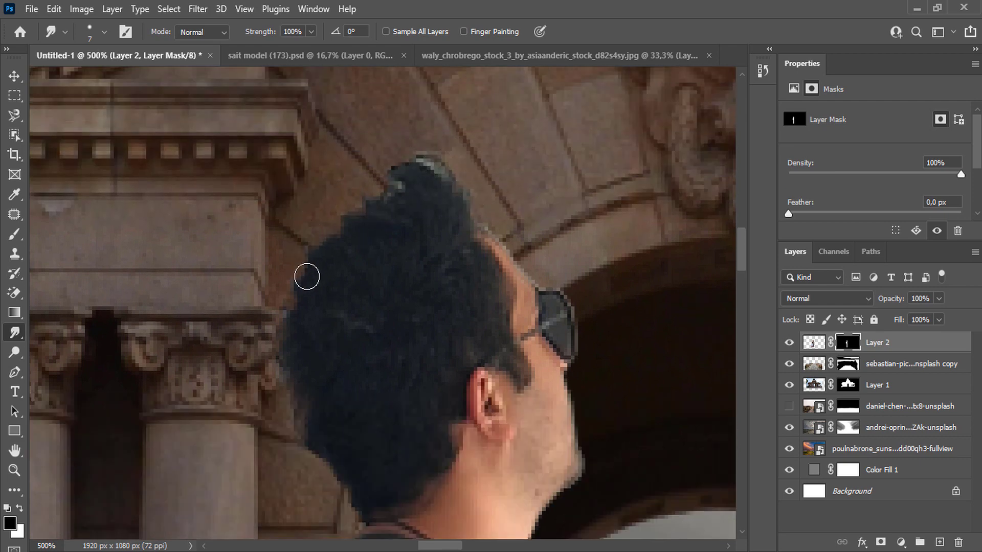
click(337, 298)
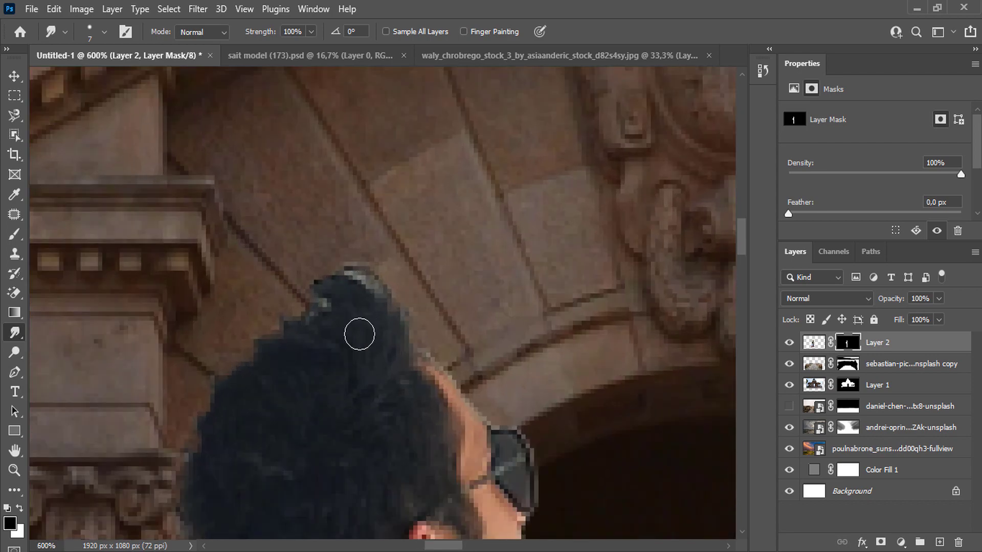
right_click(364, 286)
key(b)
right_click(357, 279)
click(404, 409)
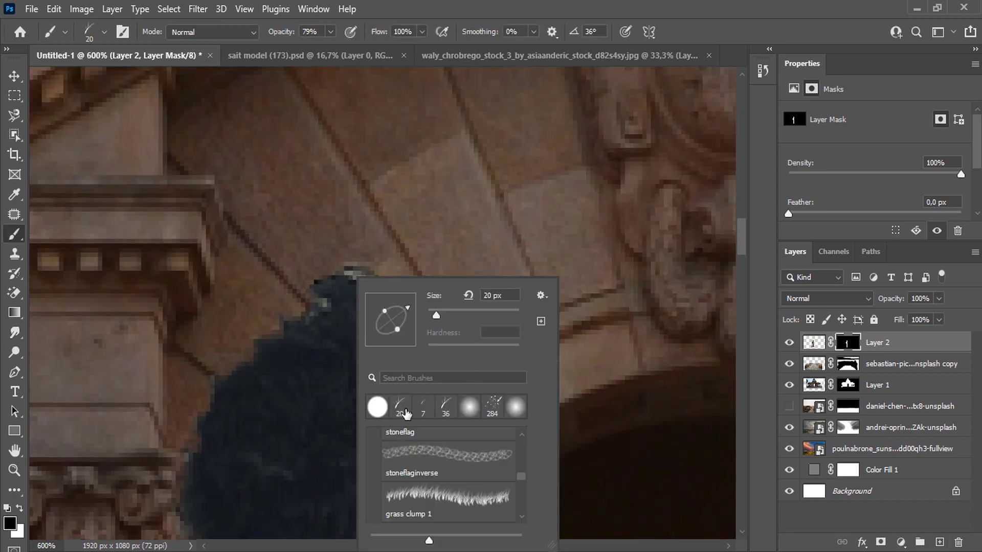
click(335, 347)
click(814, 342)
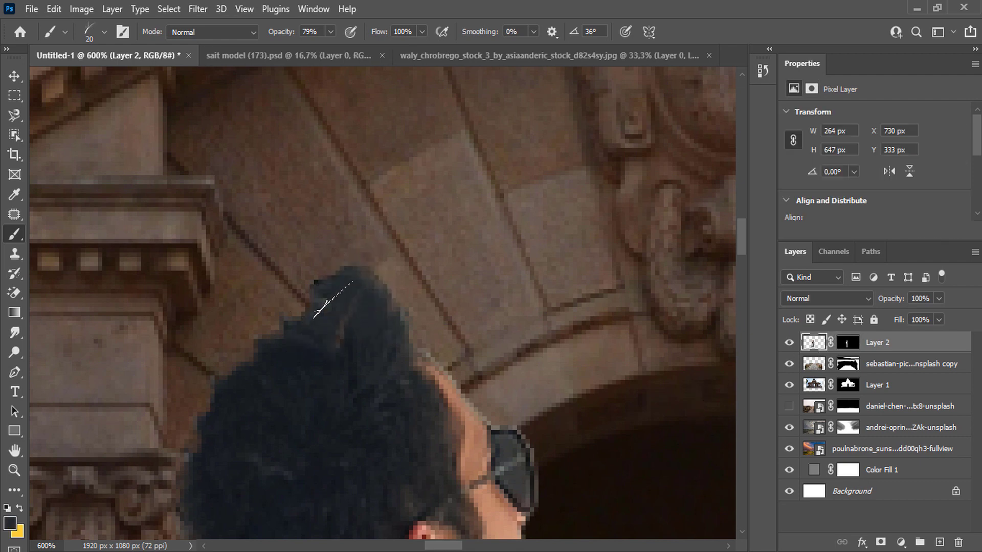
- Zoom back out to view the whole backpacker in the composite
scroll(184, 442, down, 1)
scroll(215, 447, down, 2)
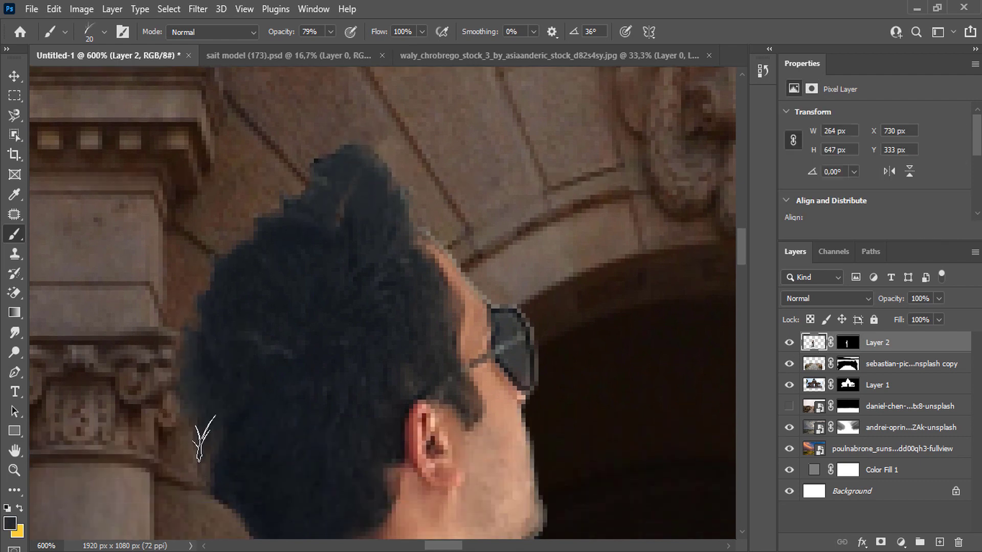
scroll(239, 362, down, 4)
scroll(240, 362, down, 3)
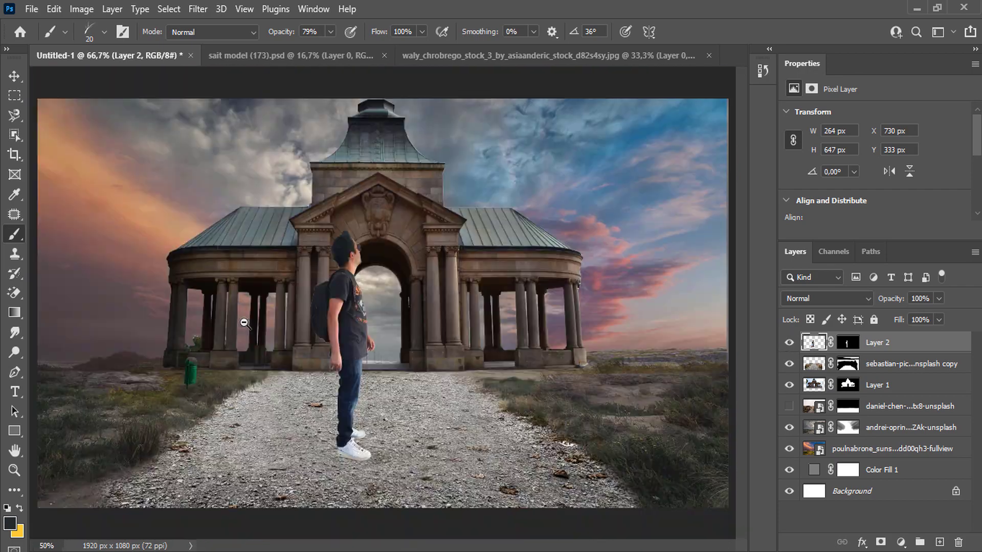
- Duplicate the backpacker layer and flip the original below his feet as a shadow
drag(894, 342, 928, 541)
click(895, 364)
key(ctrl+t)
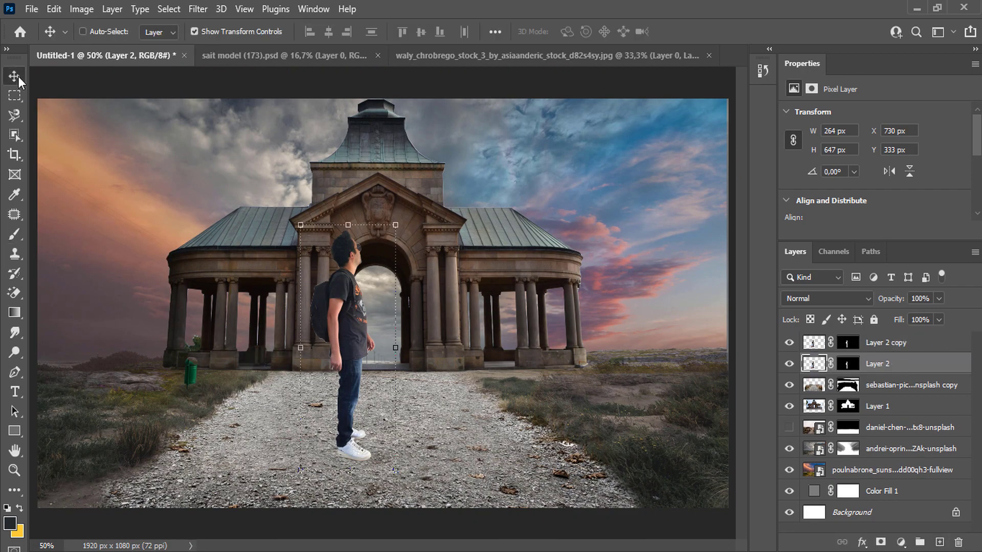
right_click(365, 232)
click(349, 229)
mouse_move(348, 225)
mouse_down()
mouse_move(320, 533)
mouse_move(325, 512)
mouse_up()
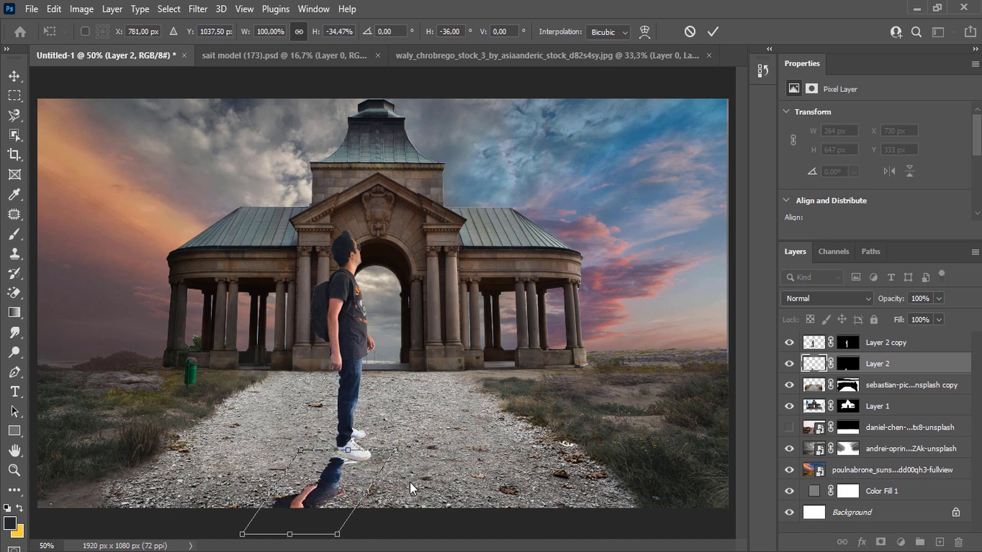
key(Return)
- Darken the flipped shadow with a Hue/Saturation adjustment at lower lightness
click(901, 542)
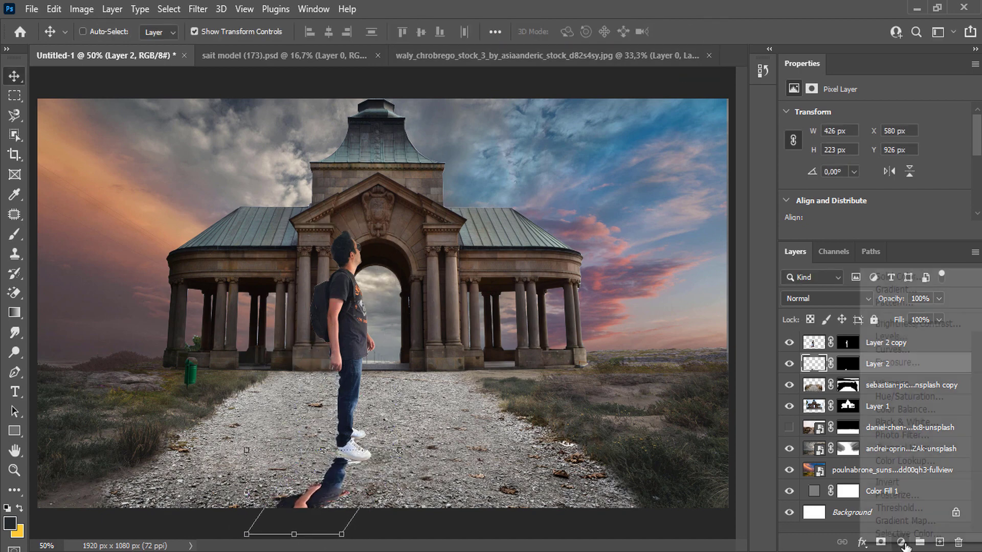
click(914, 395)
right_click(915, 363)
click(751, 340)
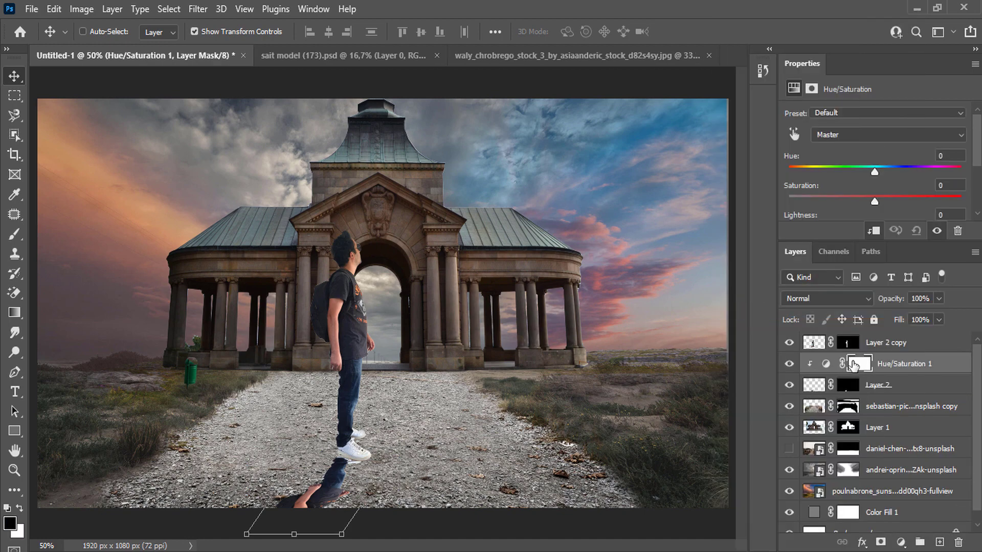
scroll(875, 200, down, 1)
drag(874, 206, 787, 207)
- Gaussian Blur the Layer 2 shadow, set its opacity to 61%, and stretch it slightly
click(898, 382)
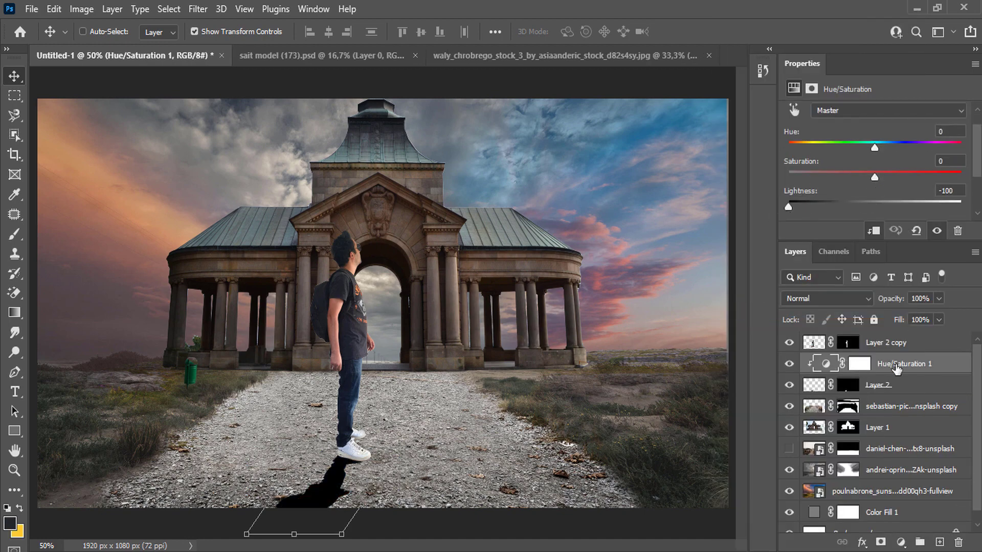
click(188, 12)
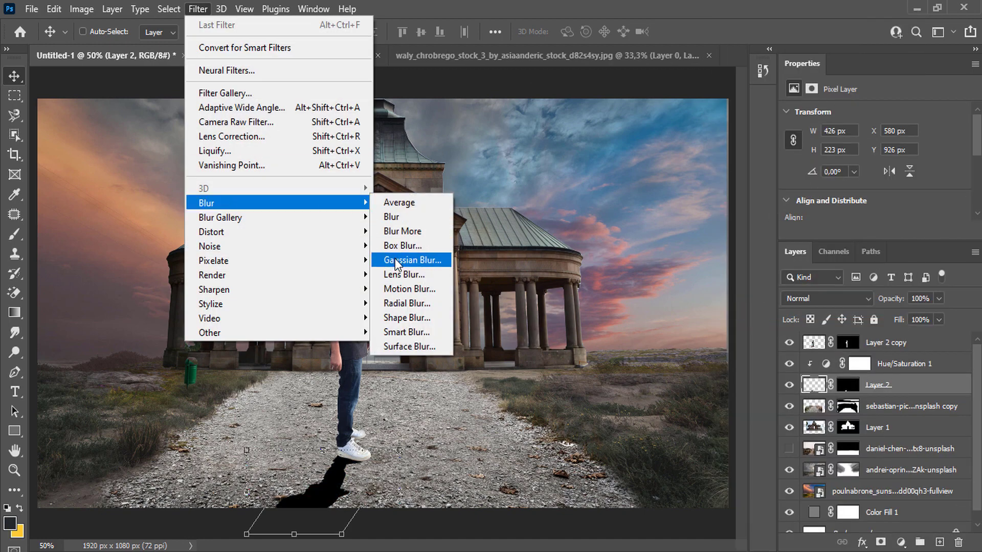
click(395, 258)
drag(390, 319, 437, 317)
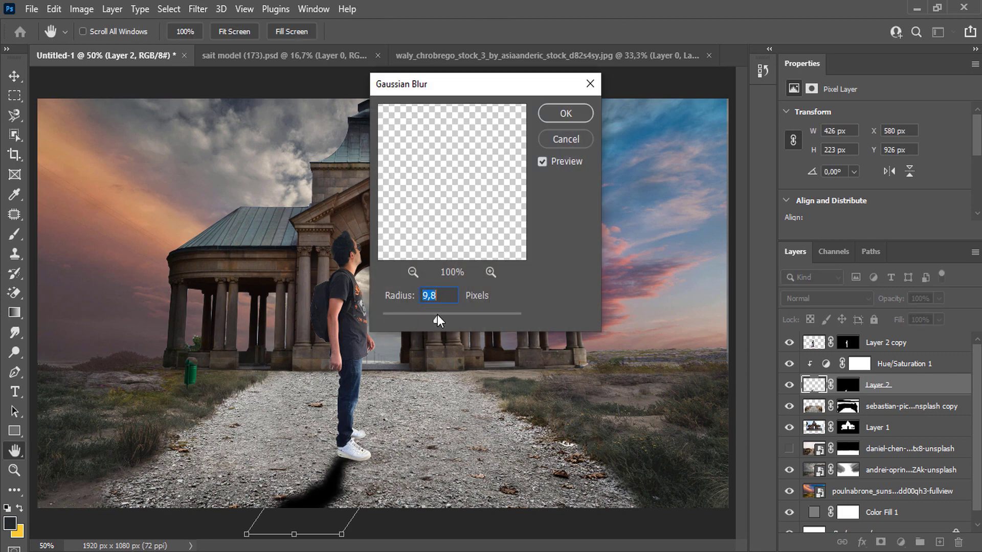
click(565, 114)
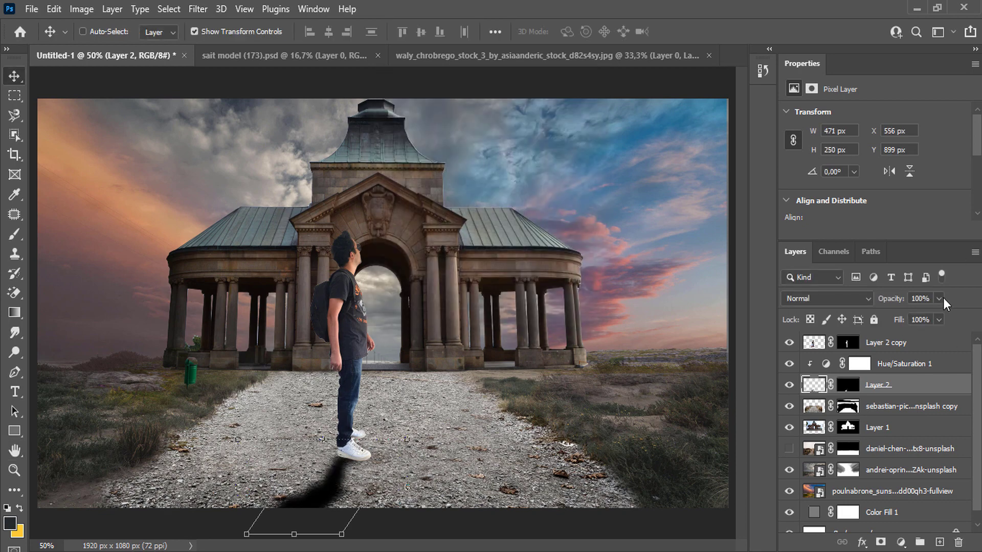
click(939, 298)
drag(942, 315, 914, 315)
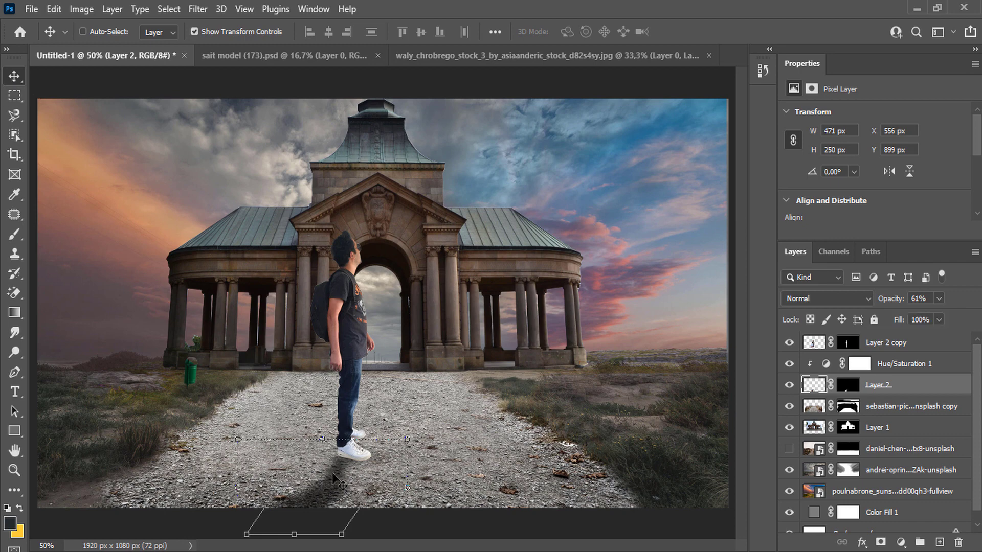
drag(321, 440, 326, 432)
drag(326, 483, 319, 483)
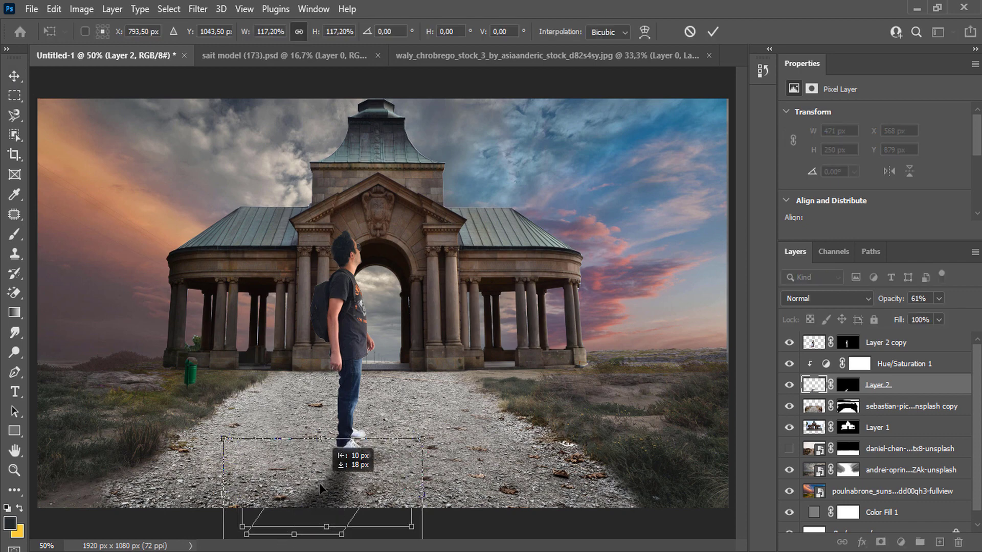
click(900, 372)
- Paint dark contact shading beneath the shoes on a new layer with a soft brush
key(ctrl+shift+alt+n)
scroll(361, 464, up, 4)
scroll(360, 464, up, 1)
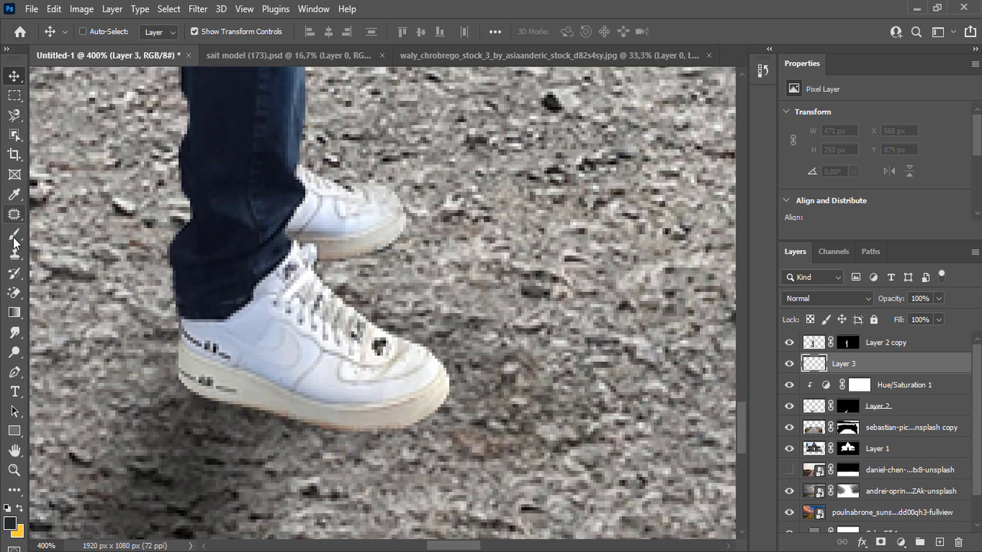
click(14, 238)
right_click(361, 280)
click(385, 406)
mouse_move(357, 401)
mouse_down()
mouse_move(323, 245)
mouse_move(349, 234)
mouse_up()
- Nudge the Layer 2 shadow slightly right and down, then fit the image in the window
click(14, 76)
click(884, 406)
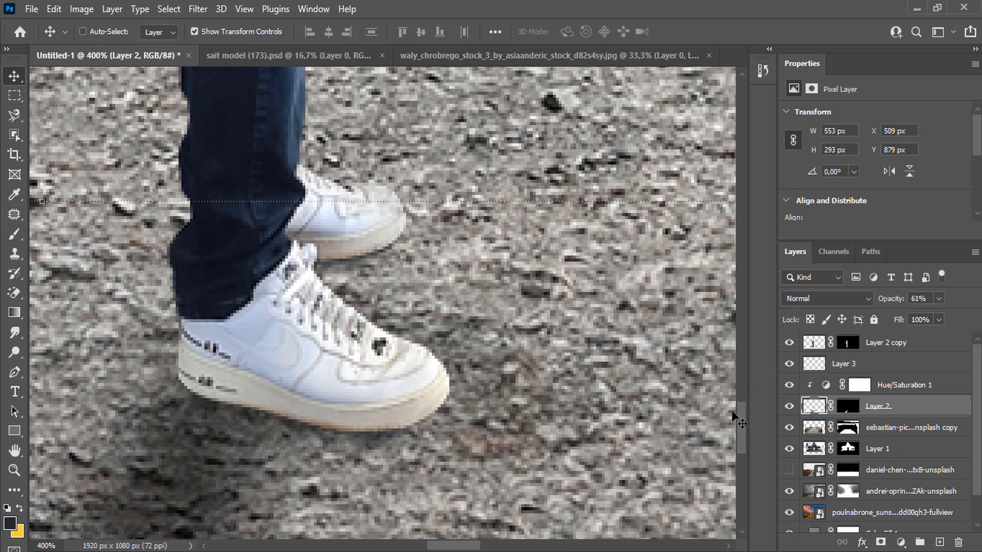
key(Right)
key(Right)
key(Right)
key(Down)
key(Down)
key(Down)
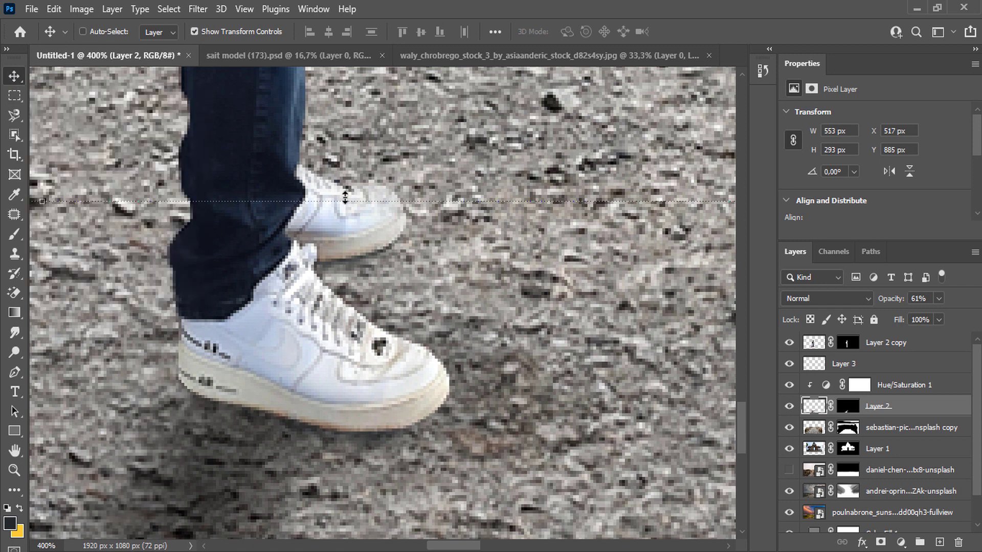
click(14, 96)
key(ctrl+0)
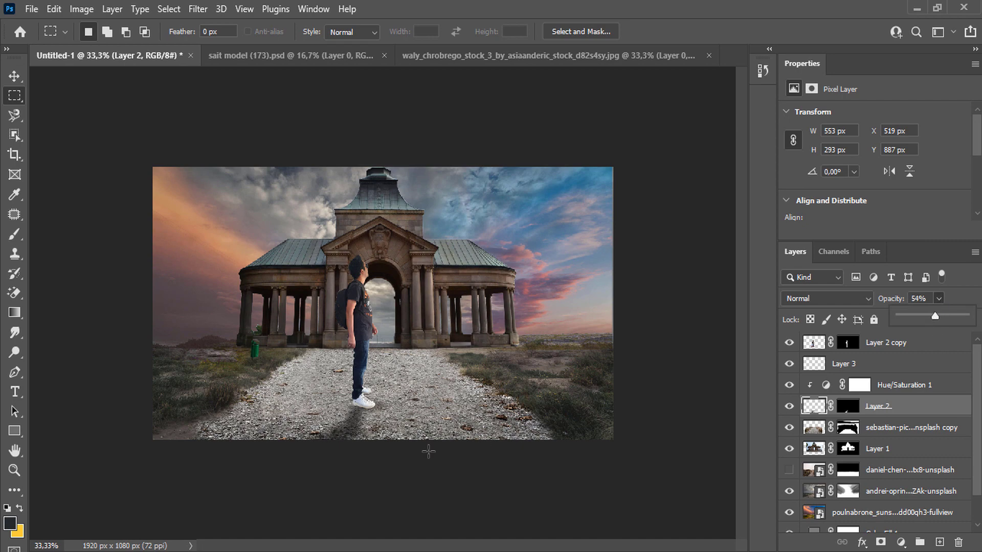
- Bring the SeekPng telephone pole image into the composition and move its layer lower
key(alt+Tab)
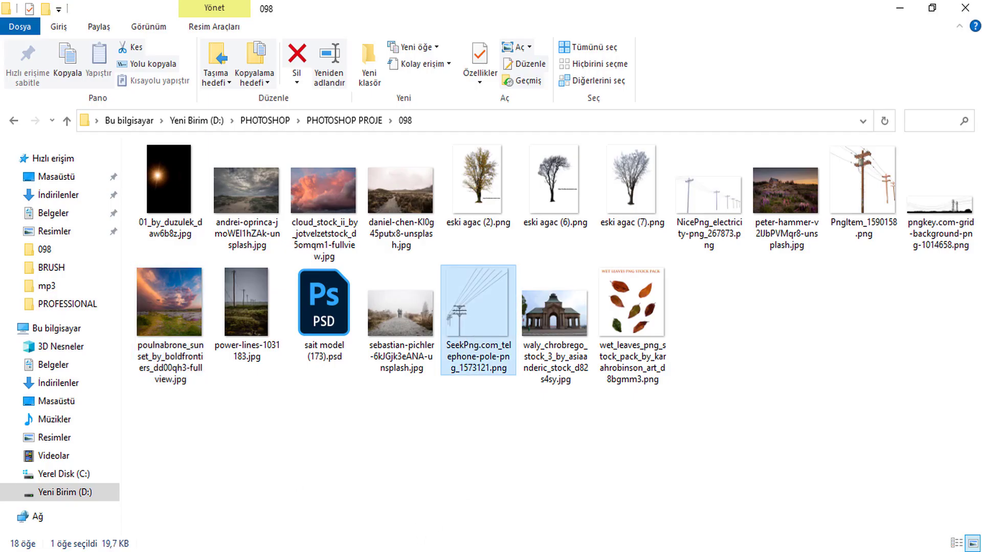
mouse_move(478, 316)
mouse_down()
mouse_move(501, 318)
mouse_move(570, 253)
mouse_move(564, 247)
mouse_up()
drag(888, 407, 879, 503)
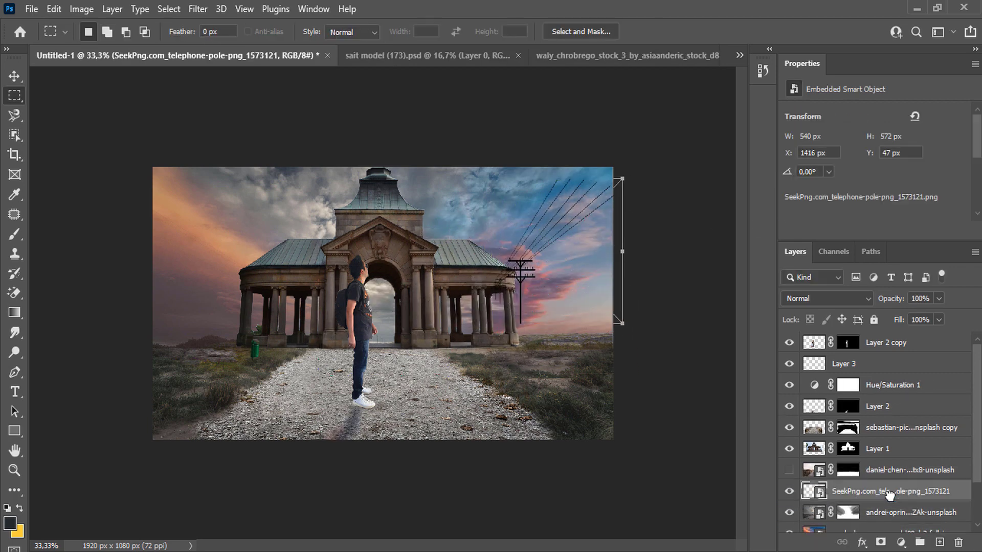
- Clip Hue/Saturation 1 to the Layer 2 shadow layer
right_click(899, 389)
click(761, 315)
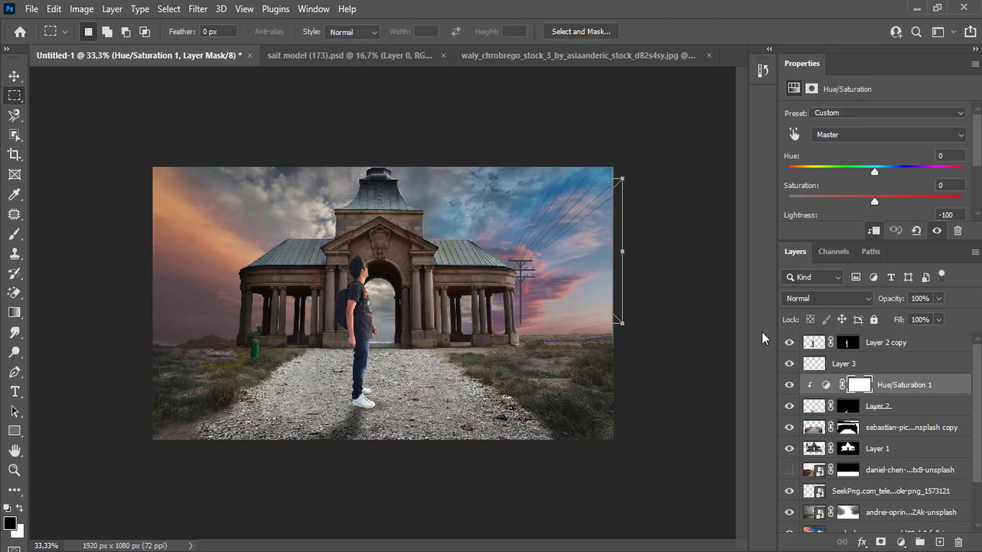
click(869, 492)
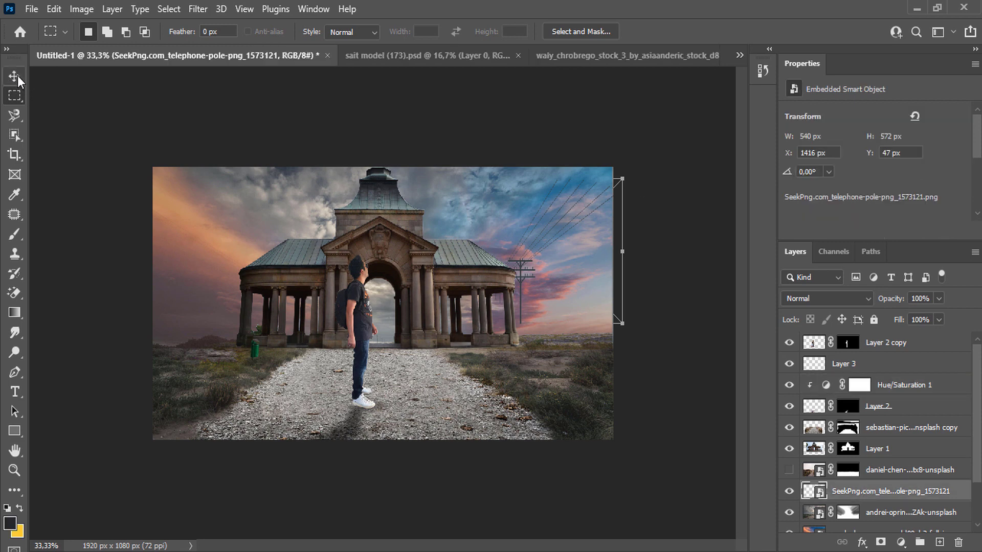
- Enlarge the telephone poles to about 262%, flip them horizontally, and place them at the left edge
key(ctrl+t)
drag(622, 178, 679, 122)
drag(536, 241, 541, 266)
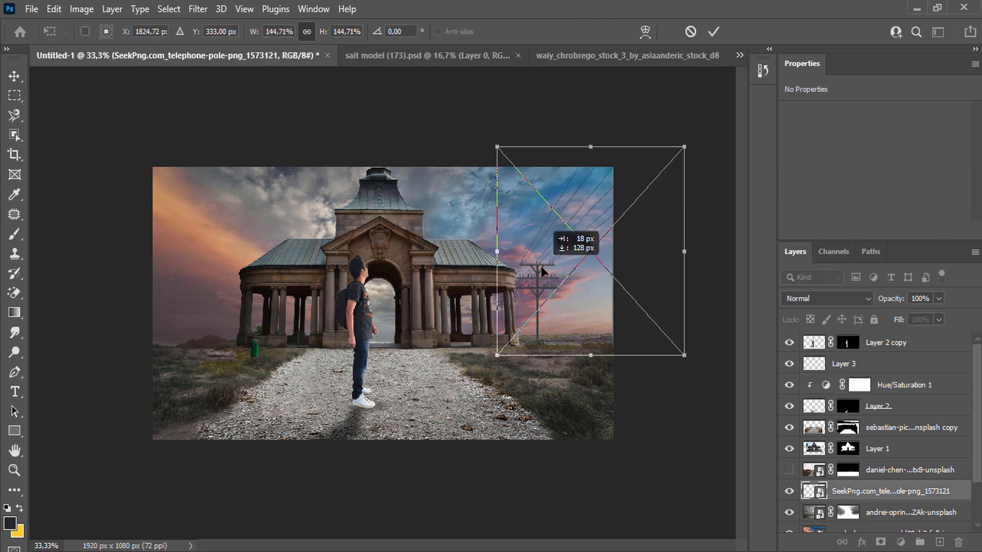
drag(684, 147, 747, 73)
mouse_move(576, 240)
mouse_down()
mouse_move(551, 243)
mouse_move(585, 218)
mouse_move(601, 230)
mouse_up()
drag(540, 344, 451, 368)
mouse_move(506, 208)
mouse_down()
mouse_move(534, 211)
mouse_move(357, 213)
mouse_up()
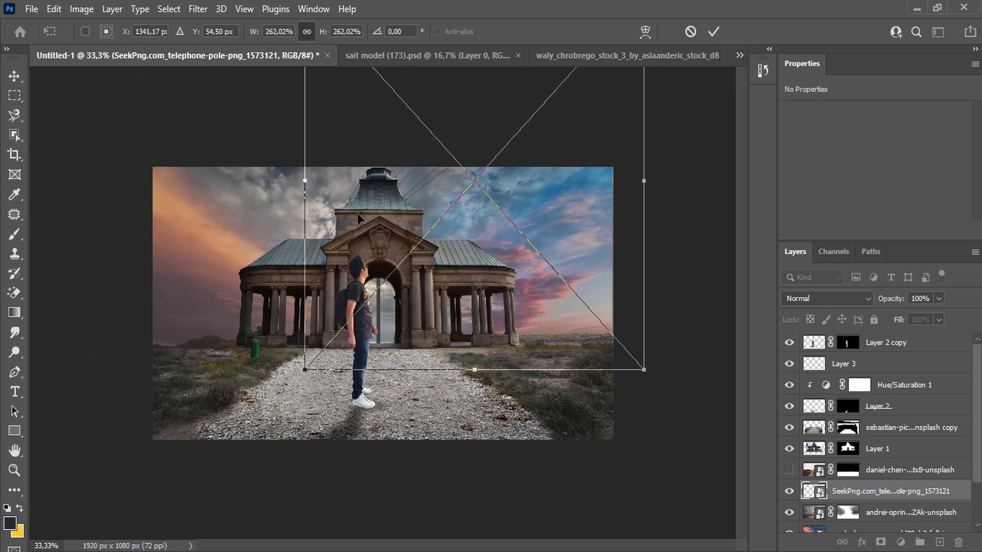
right_click(397, 188)
click(434, 470)
mouse_move(485, 340)
mouse_down()
mouse_move(173, 256)
mouse_move(171, 273)
mouse_up()
mouse_move(235, 394)
mouse_down()
mouse_move(192, 309)
mouse_move(170, 299)
mouse_move(160, 308)
mouse_move(194, 321)
mouse_move(238, 314)
mouse_up()
click(713, 31)
- Darken the poles with a clipped Hue/Saturation at Lightness -20, then bring in the bare tree image
click(900, 542)
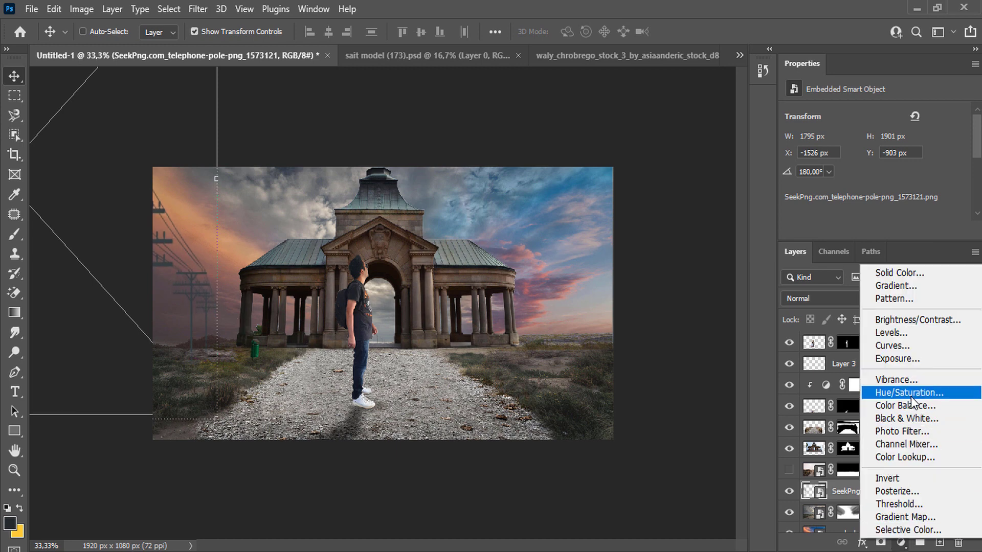
click(910, 393)
right_click(920, 491)
click(808, 314)
scroll(870, 209, down, 1)
drag(874, 205, 858, 207)
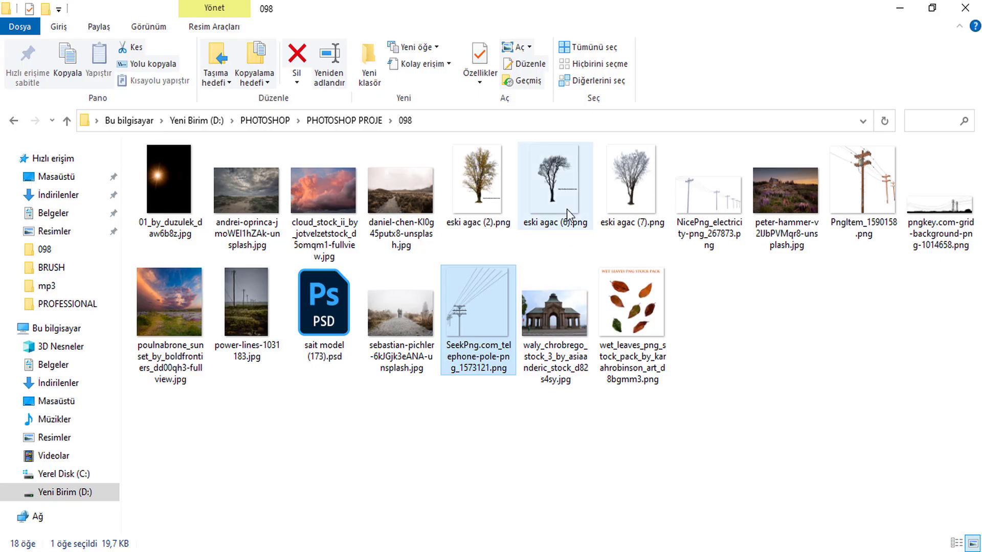
mouse_move(558, 188)
mouse_down()
mouse_move(338, 505)
mouse_move(425, 310)
mouse_move(584, 280)
mouse_up()
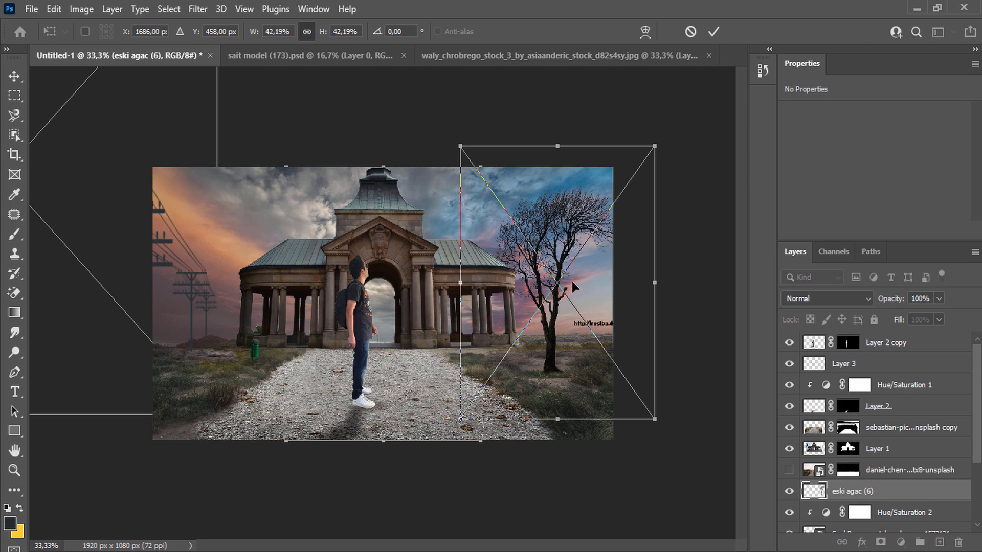
- Flip the tree horizontally and confirm its placement
right_click(565, 254)
click(606, 530)
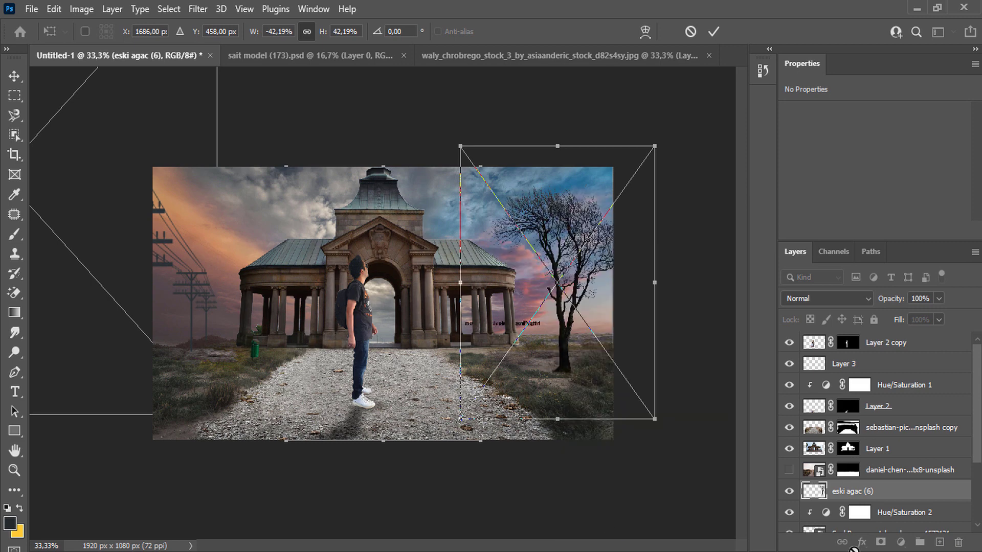
click(713, 31)
- Add a layer mask to the tree and pick a small angled brush tip
click(881, 542)
key(b)
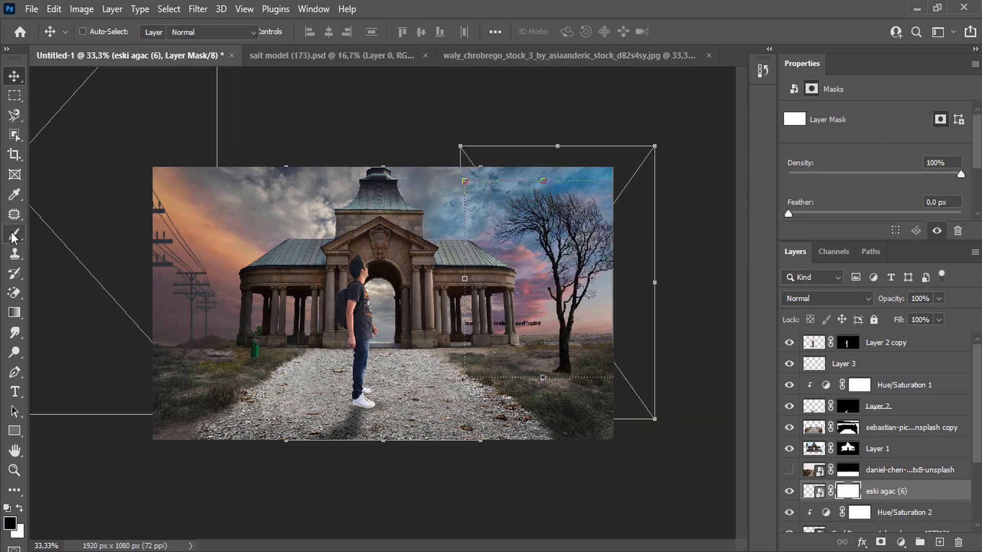
scroll(538, 322, up, 3)
right_click(593, 284)
key(Return)
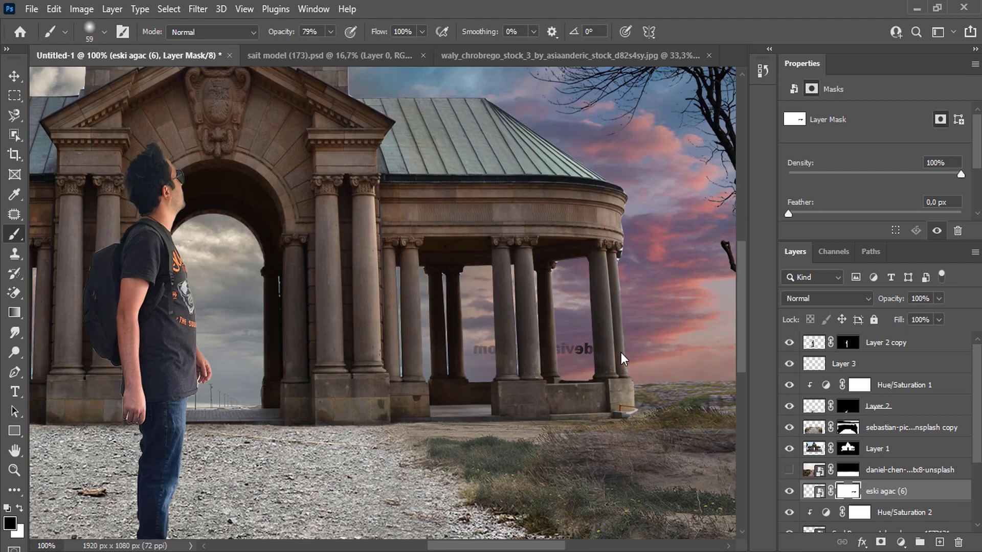
scroll(463, 356, down, 2)
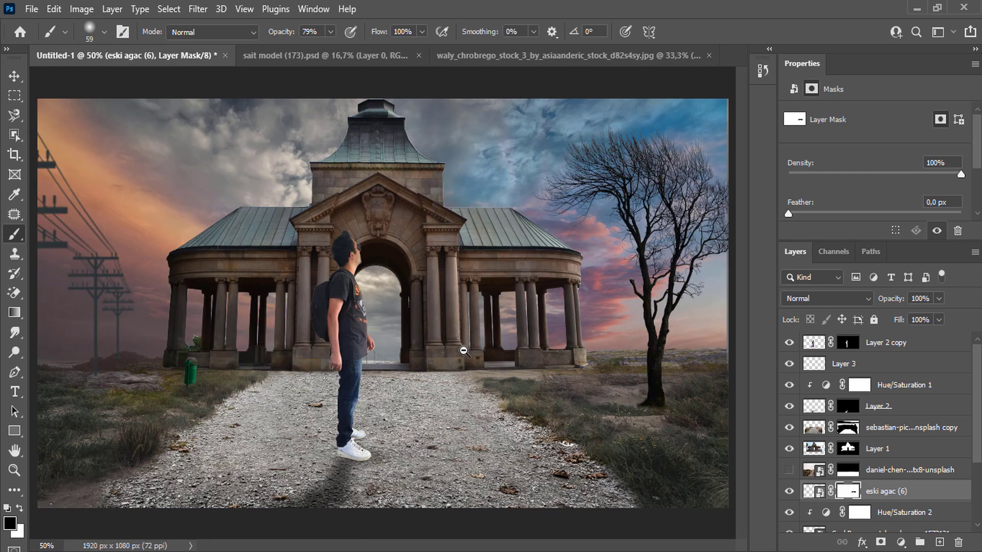
scroll(464, 357, down, 1)
scroll(690, 417, up, 2)
scroll(690, 418, up, 2)
scroll(690, 418, up, 1)
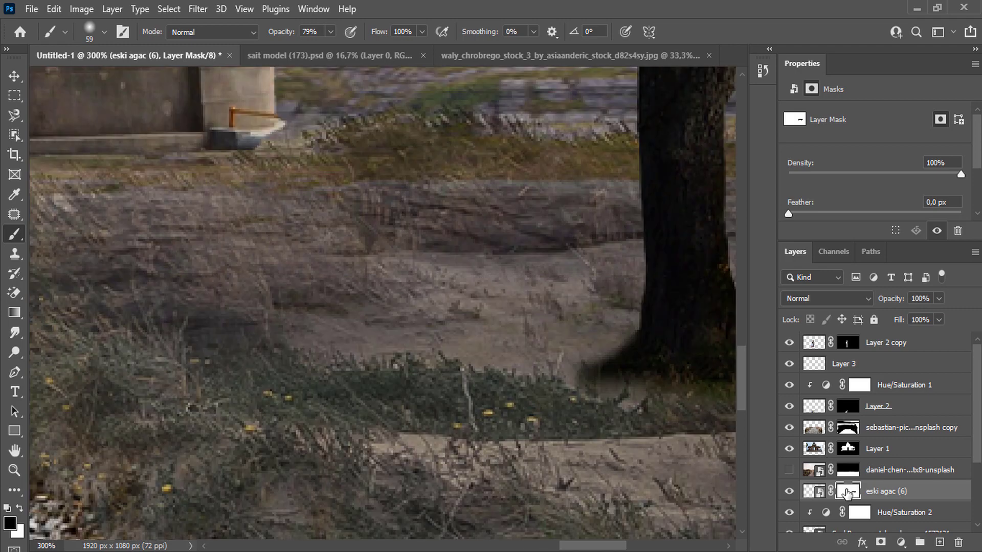
right_click(685, 409)
double_click(680, 398)
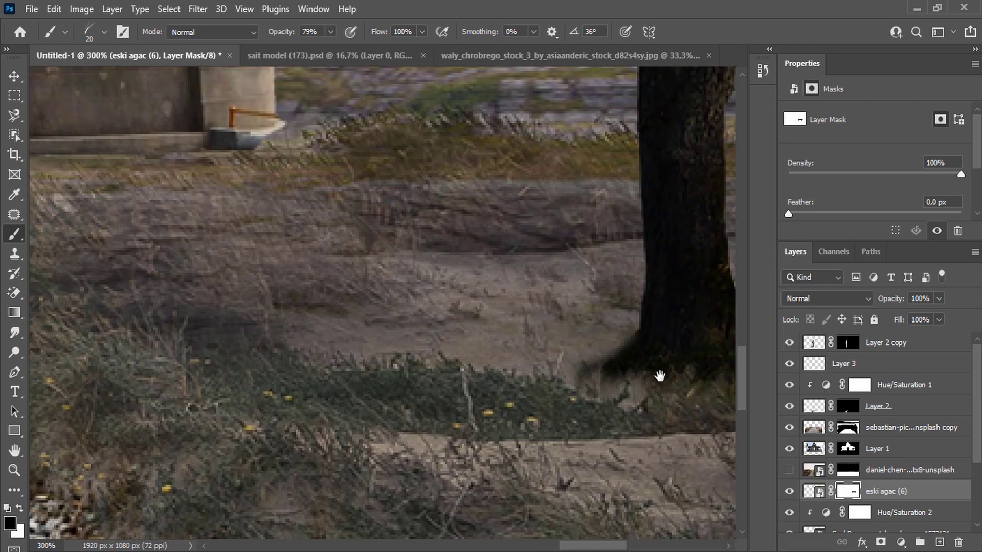
- Nudge the tree slightly left and down, then mask out its base so grass shows
drag(659, 376, 592, 406)
click(14, 75)
drag(593, 291, 589, 327)
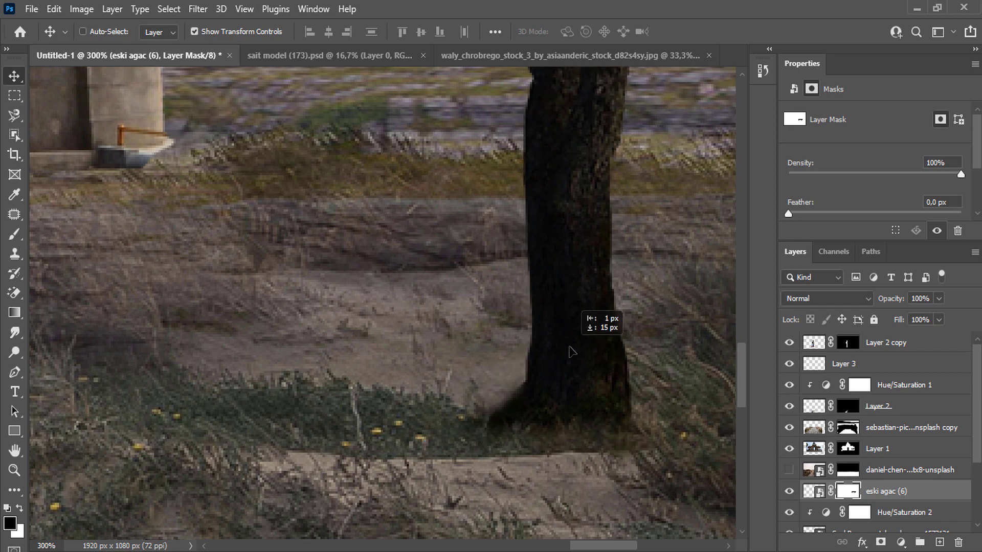
click(14, 234)
drag(576, 430, 475, 429)
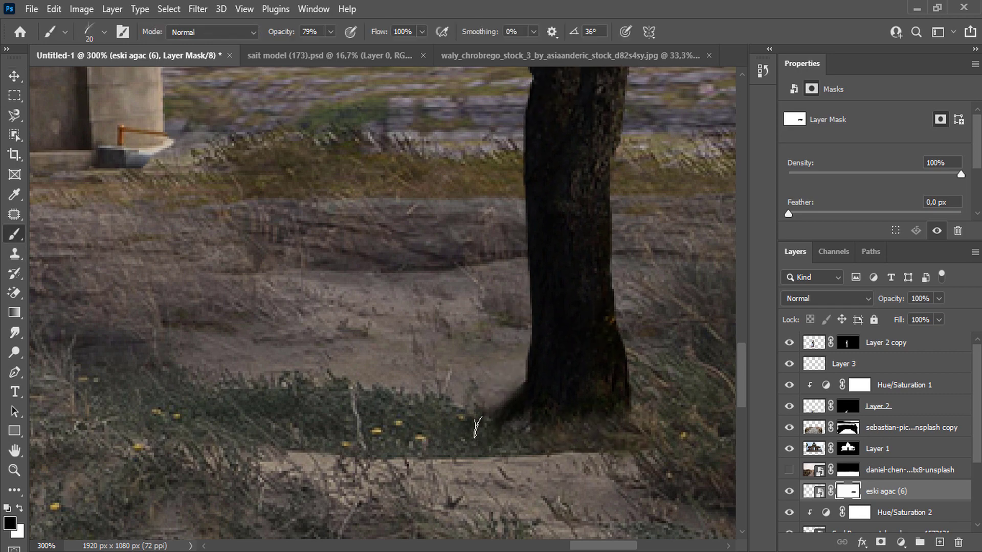
- Enlarge the tree to about 133%, shift it further right and commit the transform
key(ctrl+minus)
key(ctrl+minus)
key(ctrl+minus)
key(ctrl+minus)
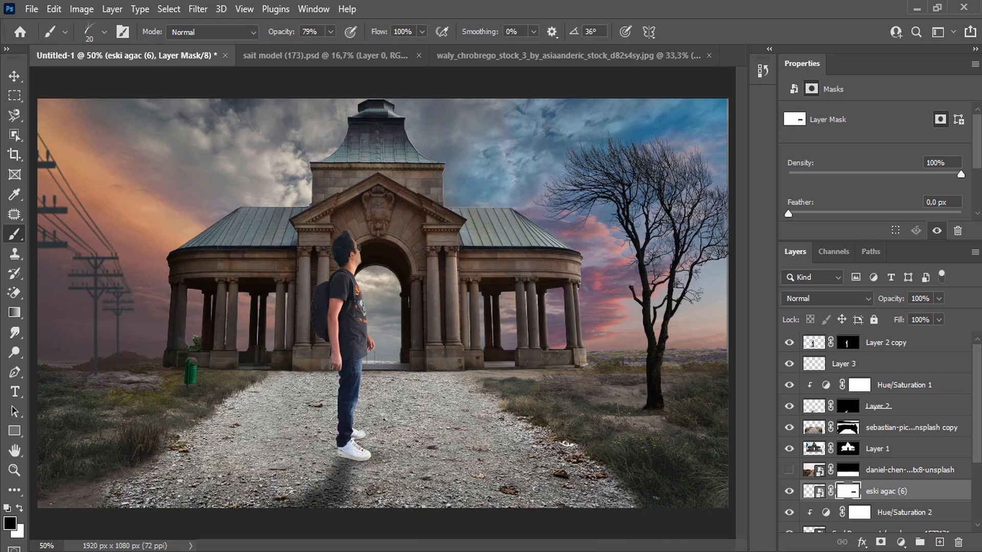
key(ctrl+t)
drag(251, 32, 276, 31)
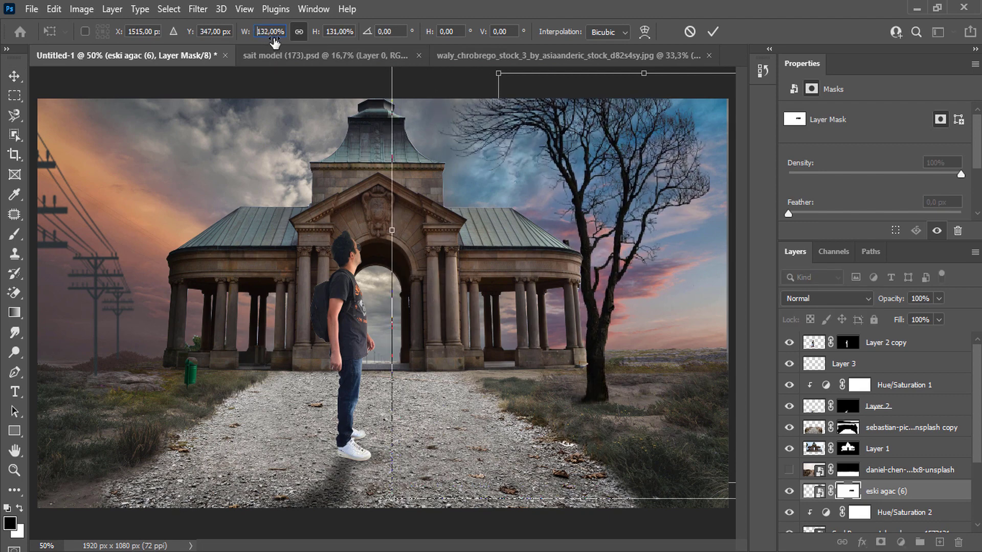
drag(552, 242, 602, 245)
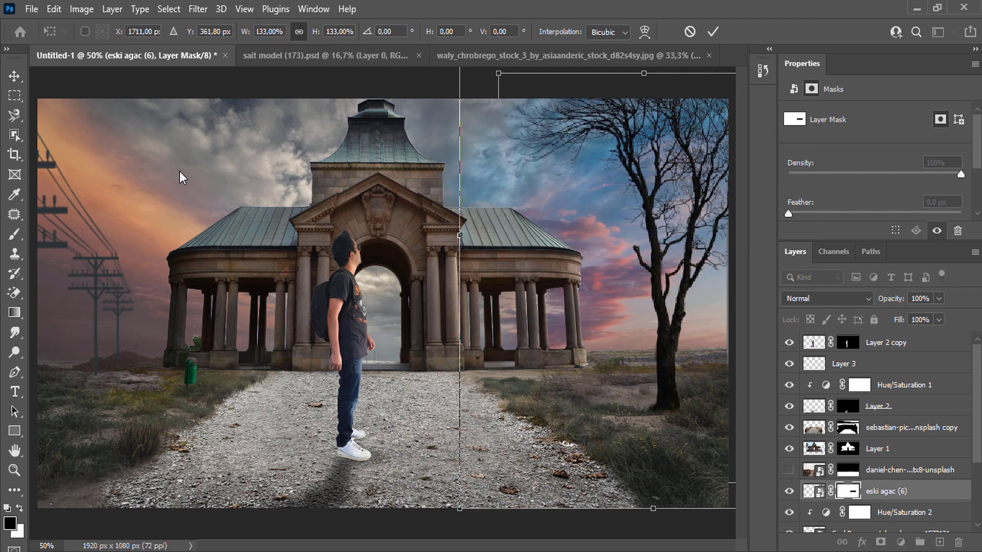
key(Return)
key(m)
ctrl+alt+click(150, 192)
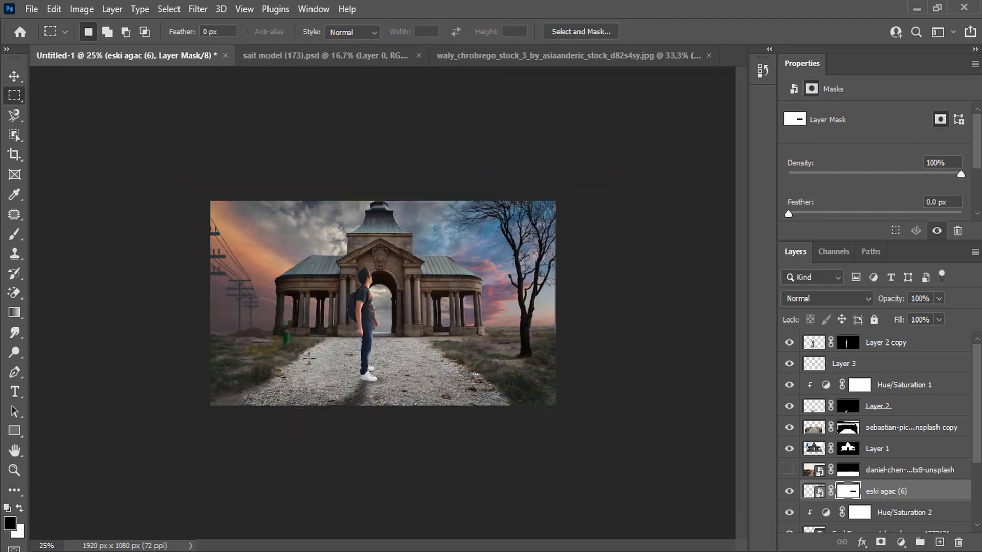
- Turn on Inner Shadow for Layer 1 with Screen blend mode
right_click(889, 450)
click(780, 23)
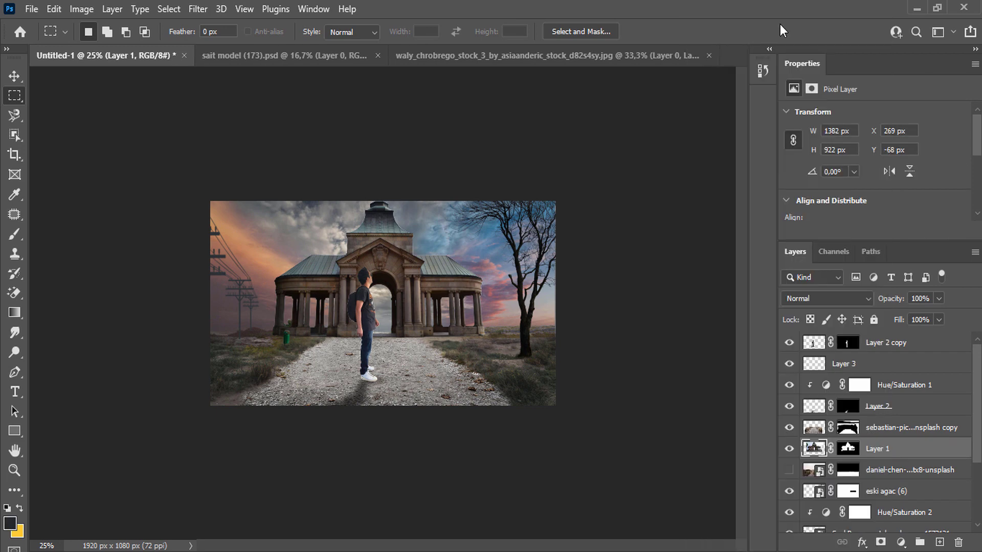
drag(579, 155, 743, 154)
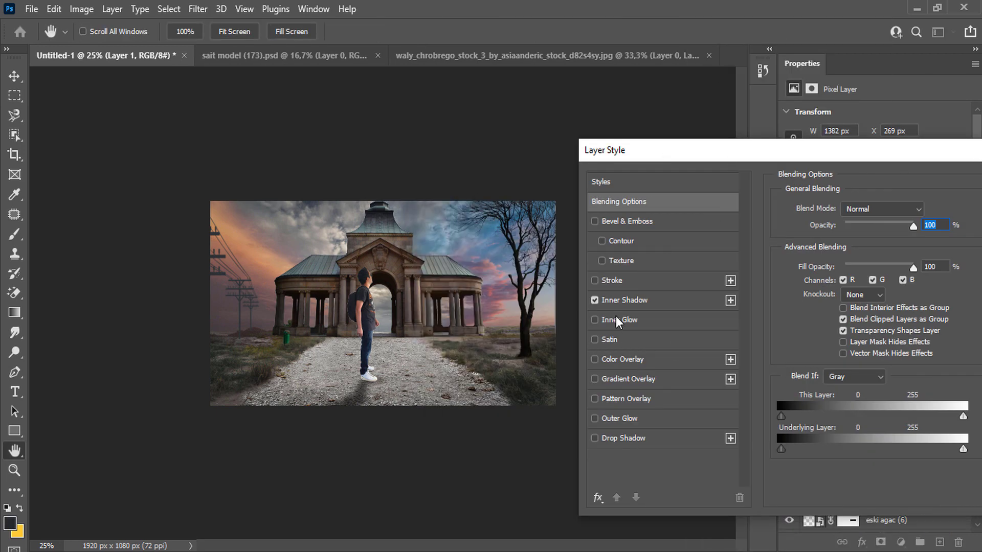
click(624, 300)
click(903, 217)
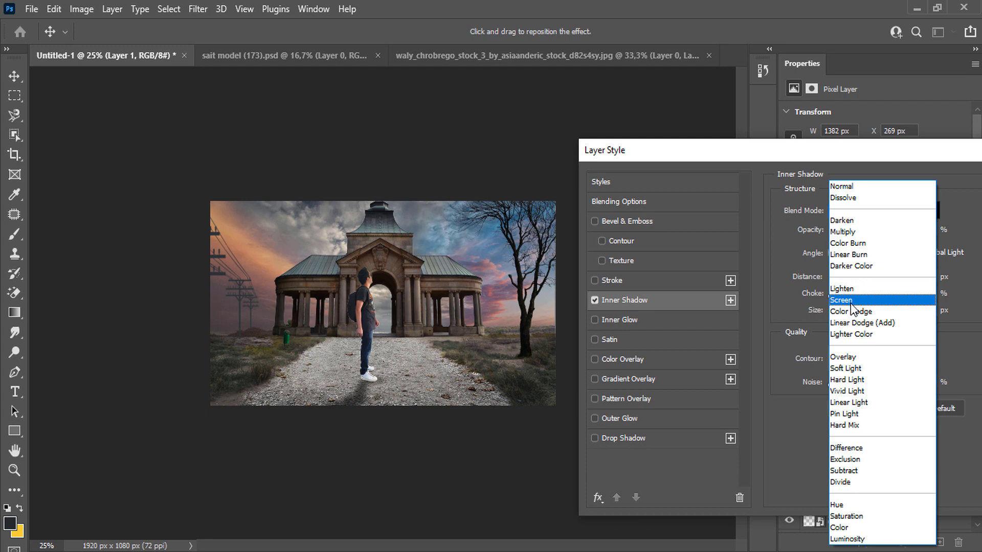
click(852, 301)
- Set the inner shadow colour to a blue sampled from the sky, enlarge its size and apply
click(937, 210)
click(265, 251)
click(439, 239)
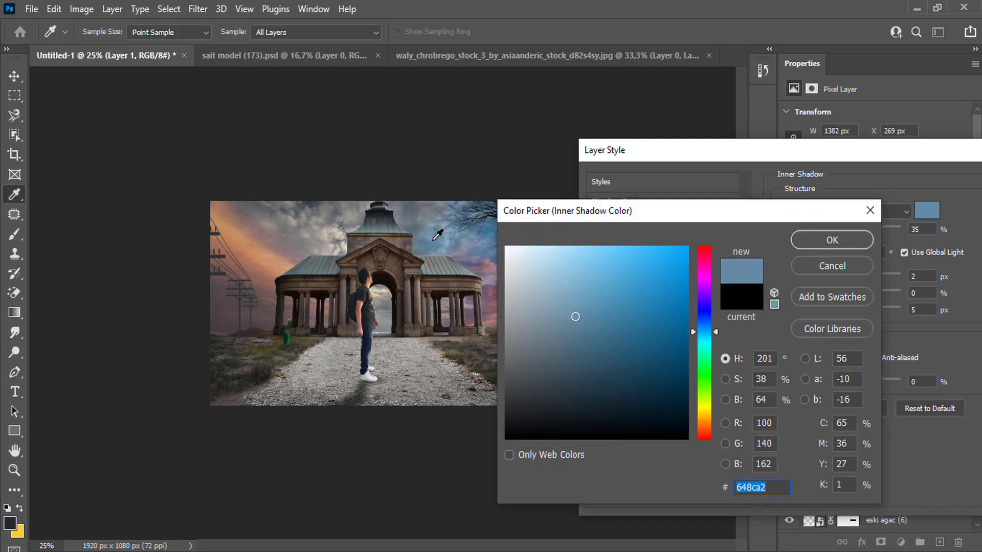
click(828, 240)
drag(838, 313, 882, 315)
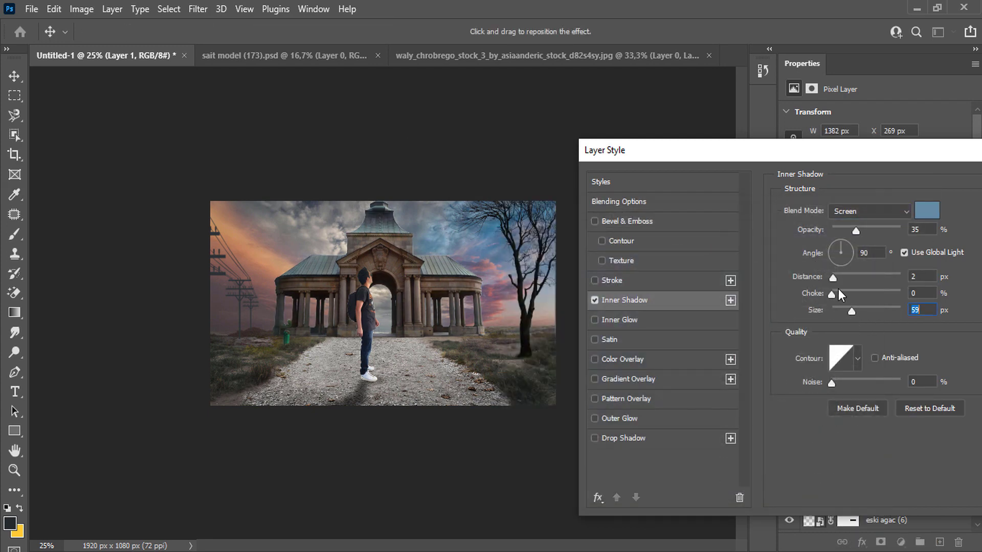
drag(951, 154, 874, 156)
key(Return)
- Add a new layer clipped to Layer 1 and set it to Screen blending
key(m)
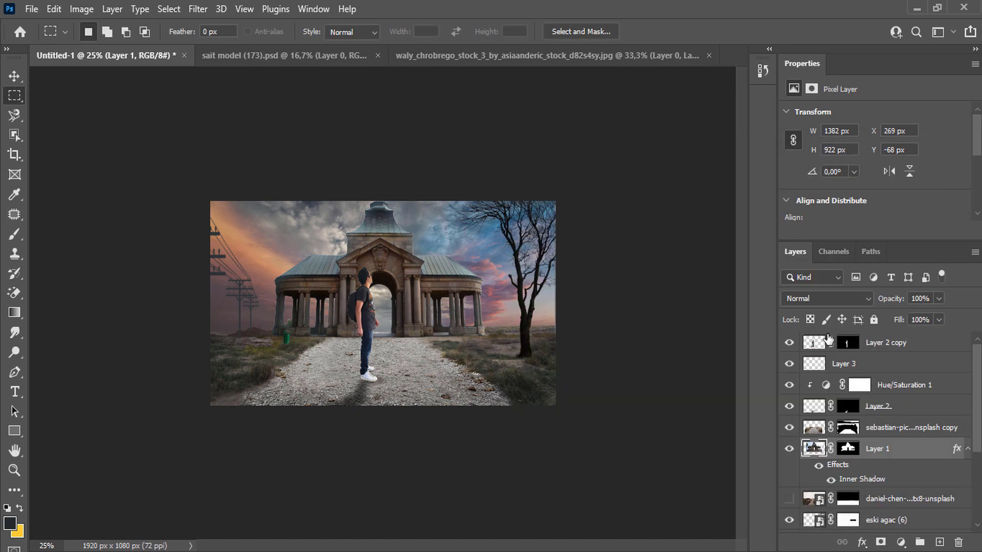
click(937, 542)
right_click(829, 449)
click(821, 311)
click(851, 298)
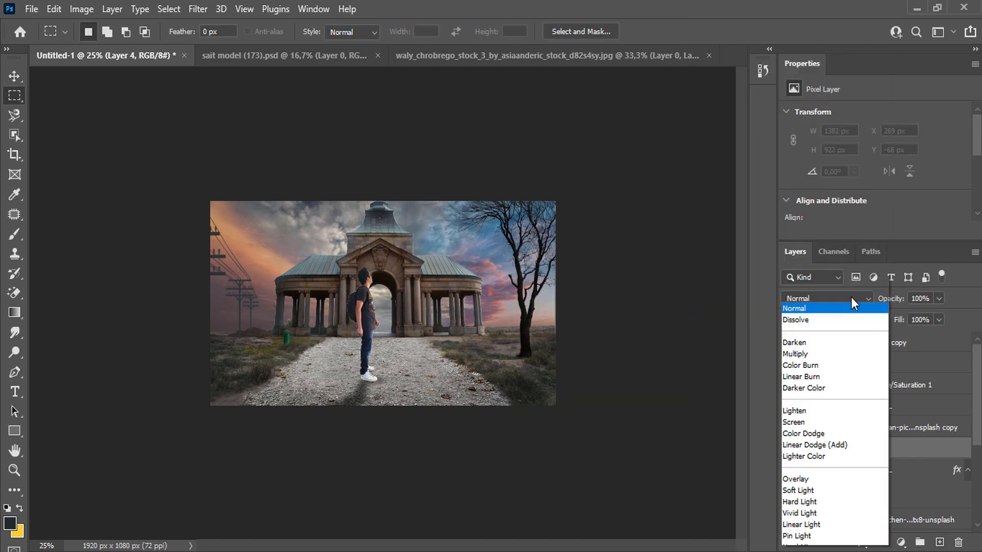
click(800, 420)
scroll(188, 176, up, 10)
scroll(237, 189, down, 3)
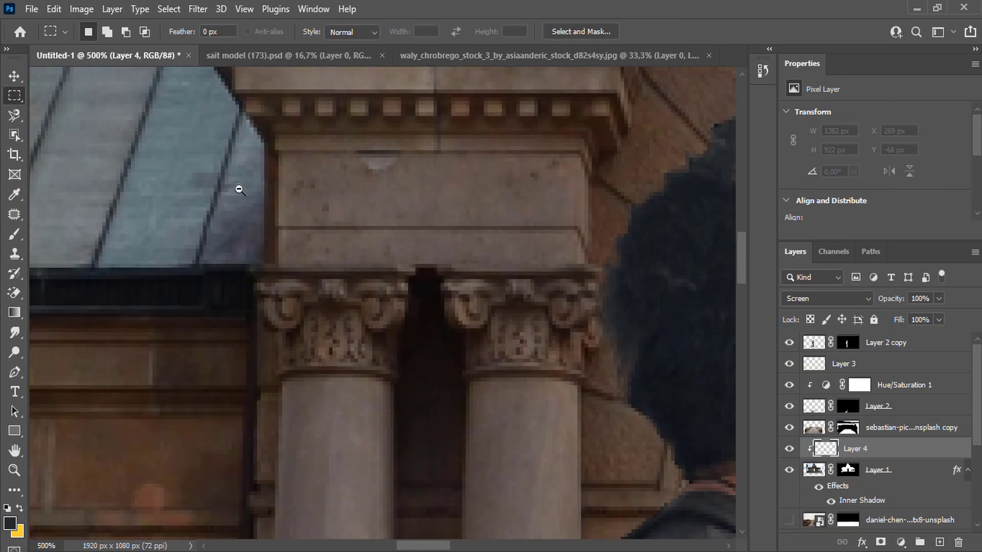
scroll(238, 189, down, 3)
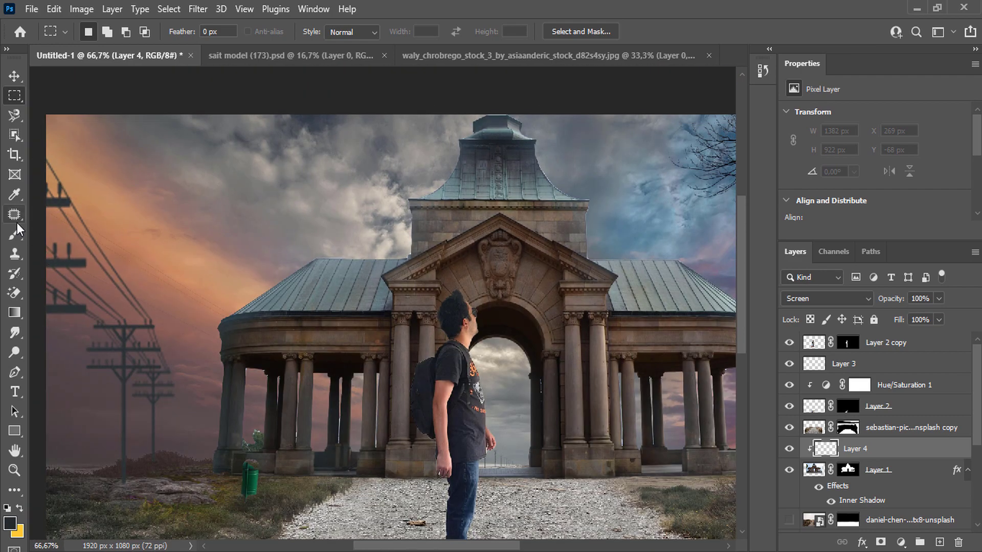
- Paint warm tan and sky-sampled light onto the pavilion and its left column edge
click(15, 234)
alt+click(217, 278)
right_click(248, 276)
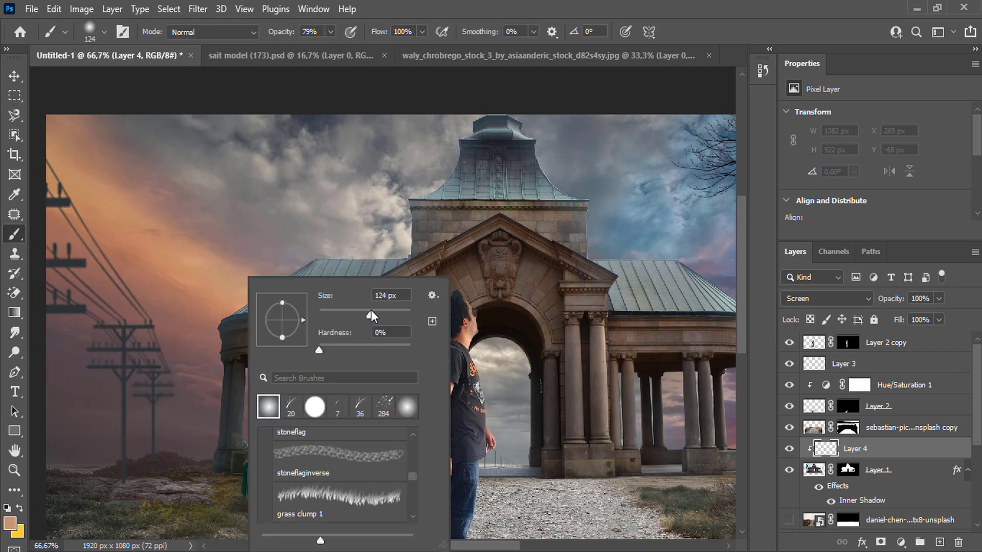
key(Return)
mouse_move(235, 286)
mouse_down()
mouse_move(259, 241)
mouse_move(293, 251)
mouse_up()
alt+click(259, 241)
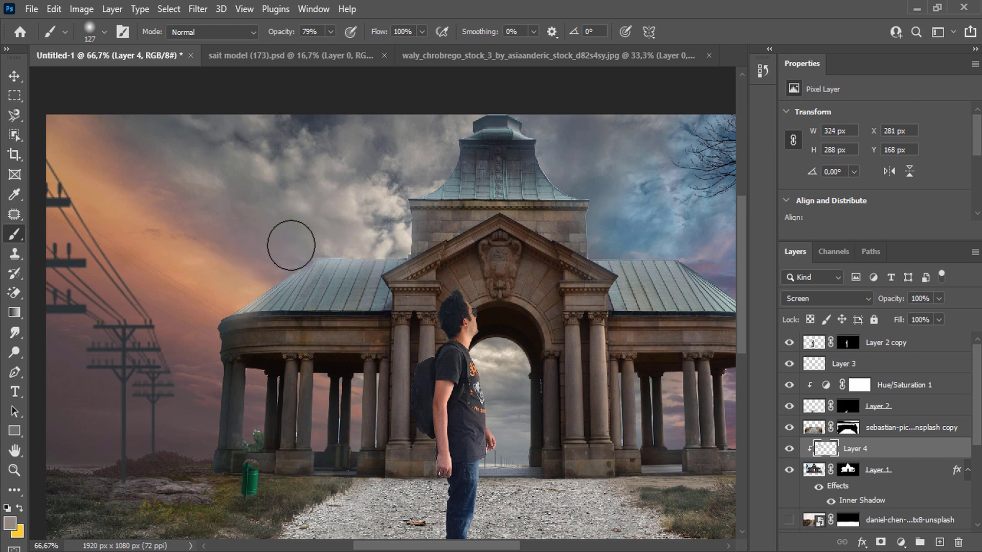
drag(438, 166, 412, 171)
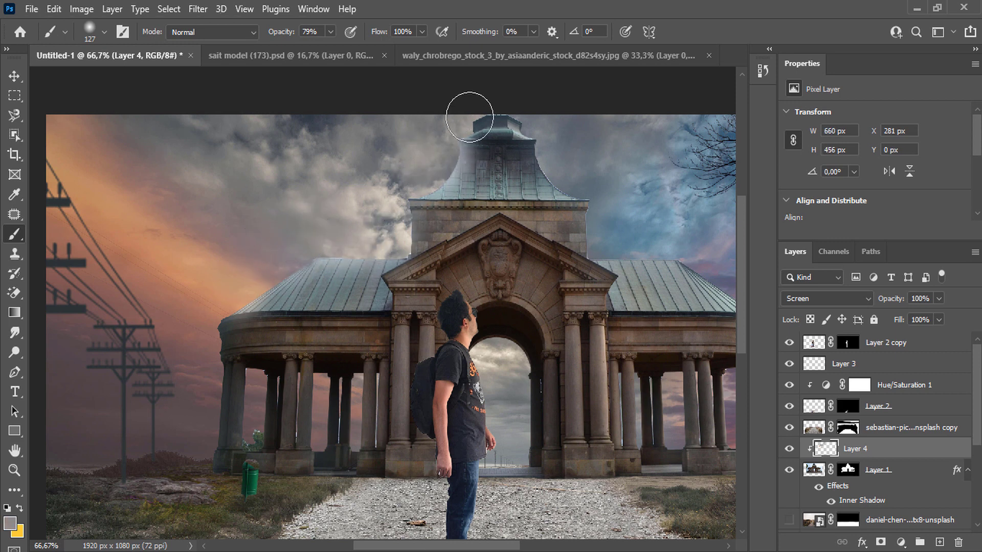
key(ctrl+z)
key(ctrl+z)
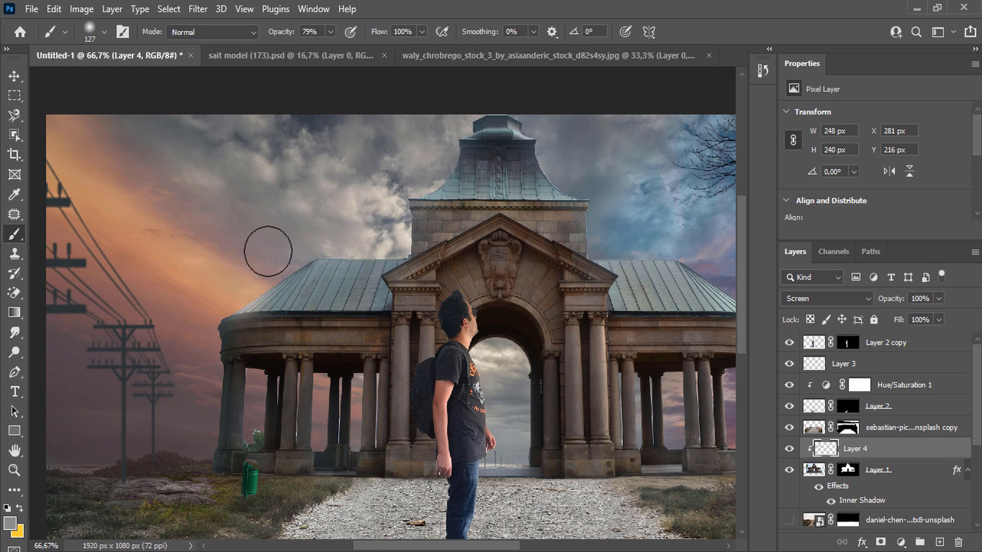
mouse_move(207, 408)
mouse_down()
mouse_move(183, 403)
mouse_move(193, 329)
mouse_up()
- Switch the light layer to Soft Light and paint more warm sunset light onto the pavilion
key(ctrl+minus)
key(ctrl+minus)
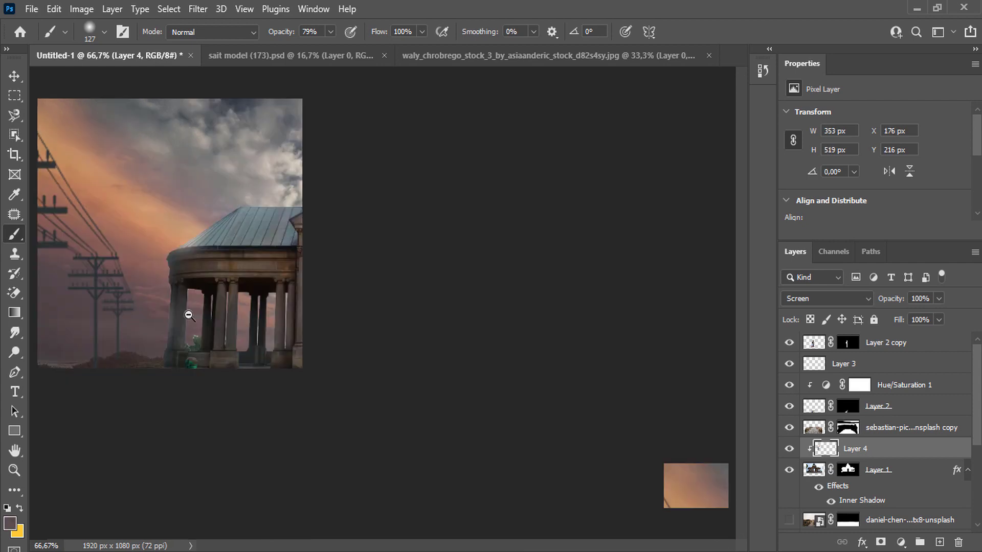
click(844, 299)
click(818, 367)
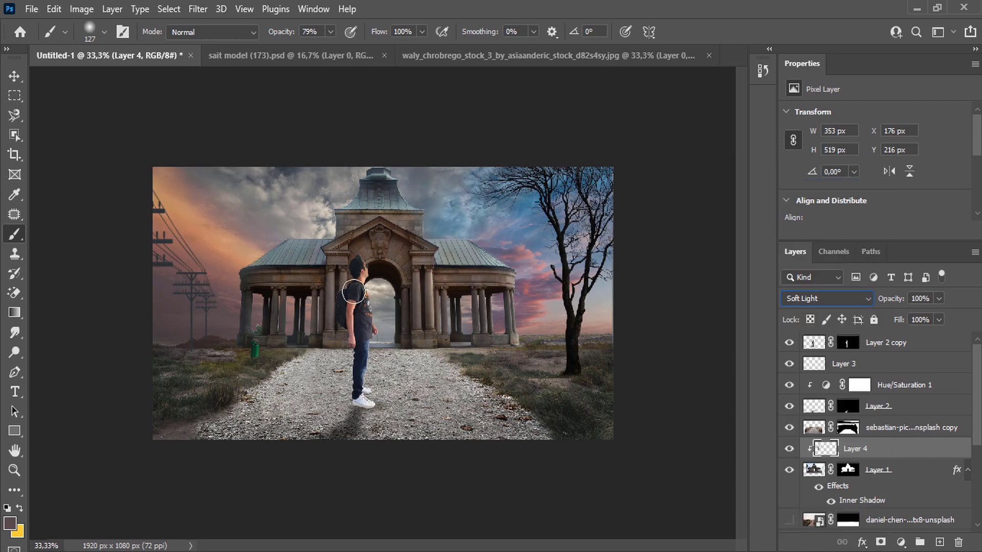
key(ctrl+plus)
key(ctrl+plus)
drag(304, 199, 356, 209)
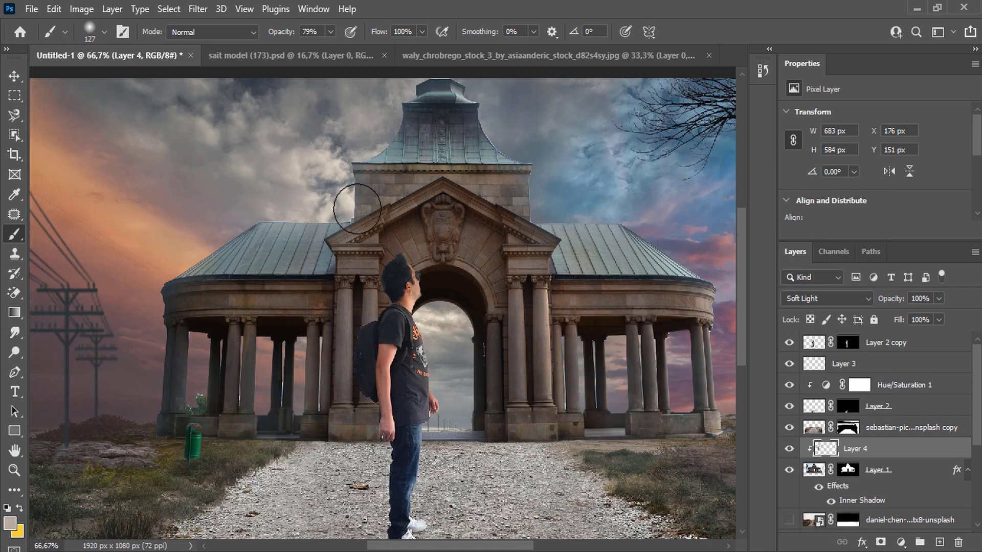
alt+click(162, 246)
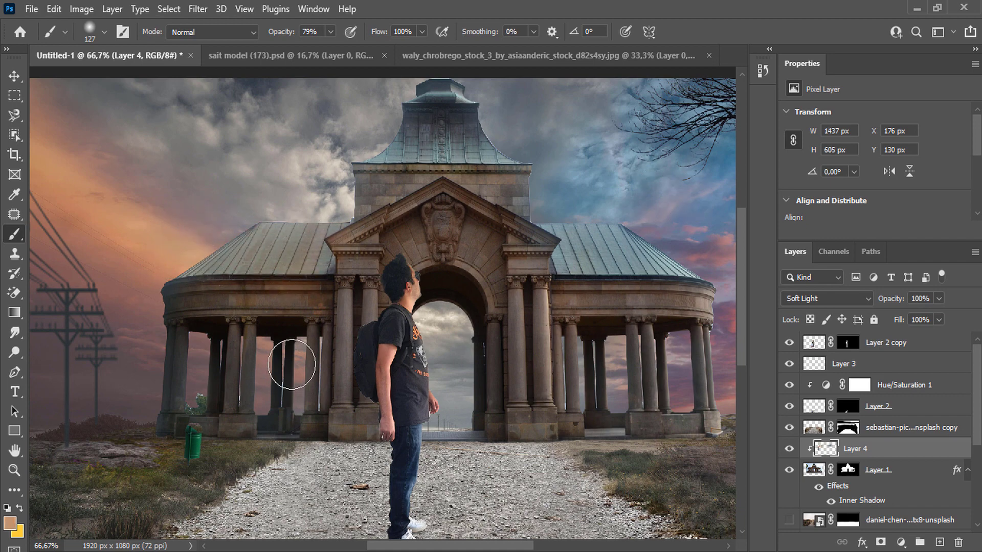
- Select Layer 1's mask, reset colours to black and white, and touch up between the columns
click(847, 469)
key(d)
scroll(219, 347, up, 5)
right_click(225, 279)
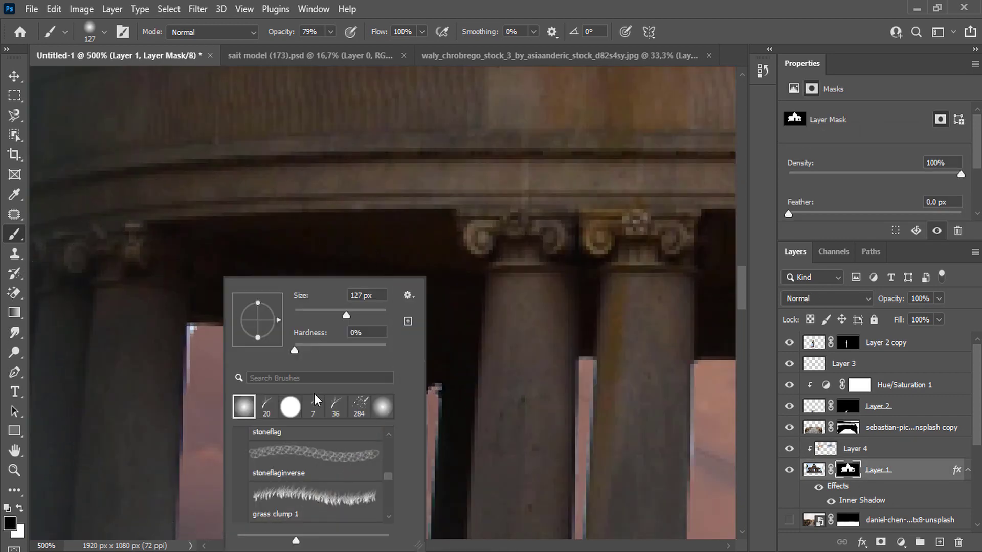
key(Return)
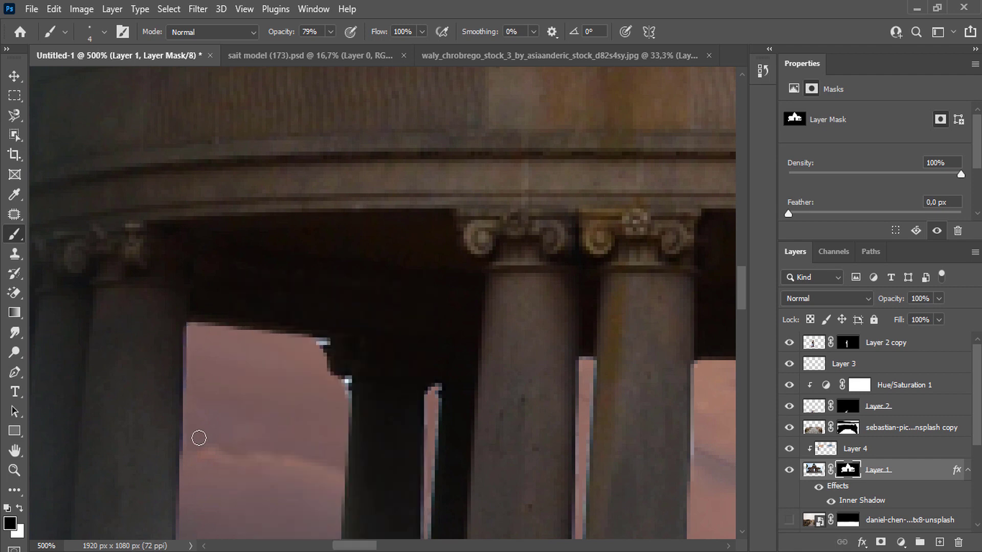
drag(587, 397, 362, 327)
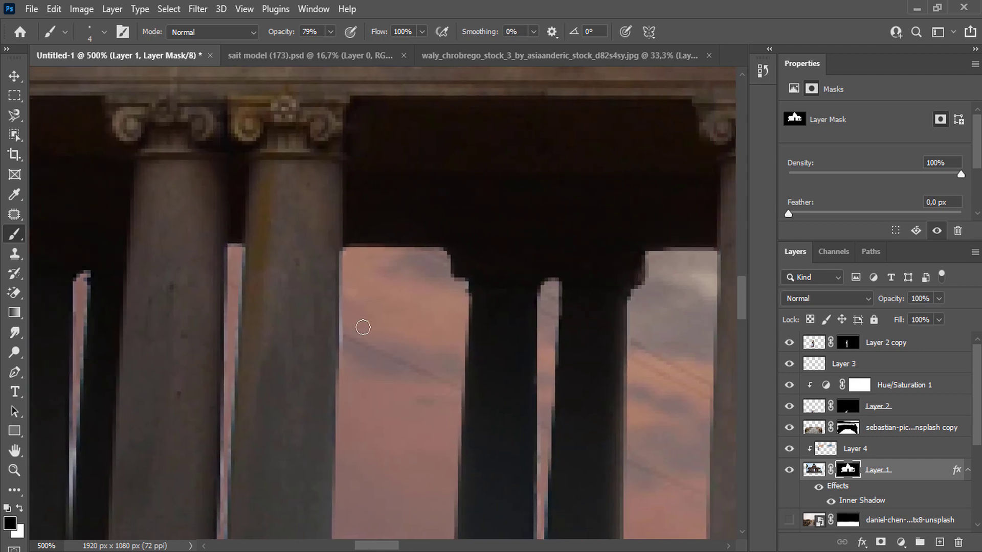
drag(393, 375, 412, 381)
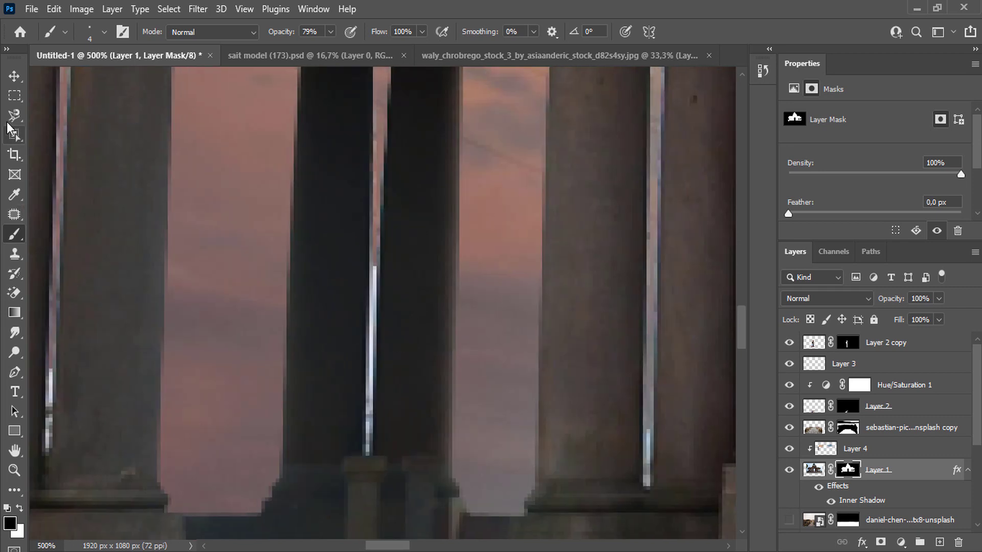
- Mask out the pale sliver beside a column using a Polygonal Lasso selection, then deselect
click(15, 115)
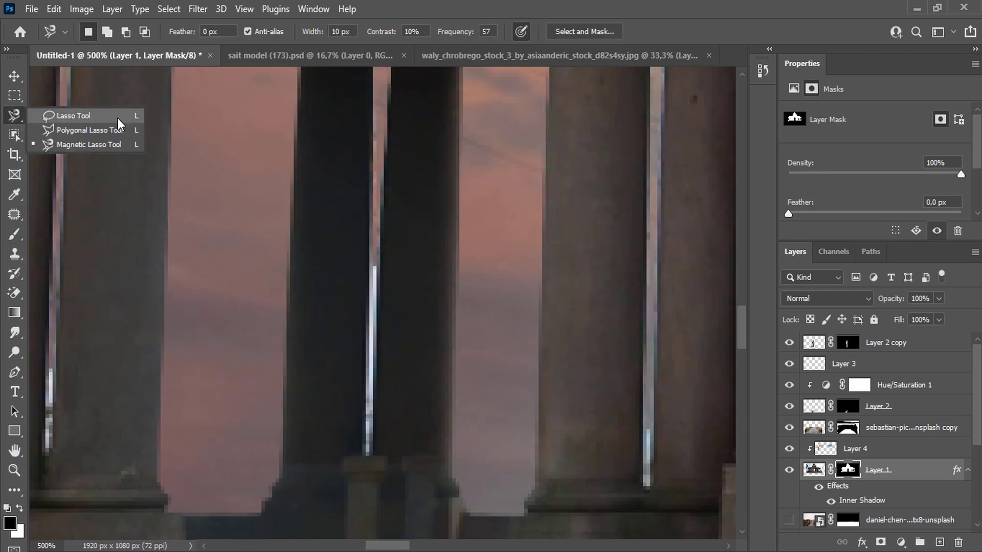
click(77, 131)
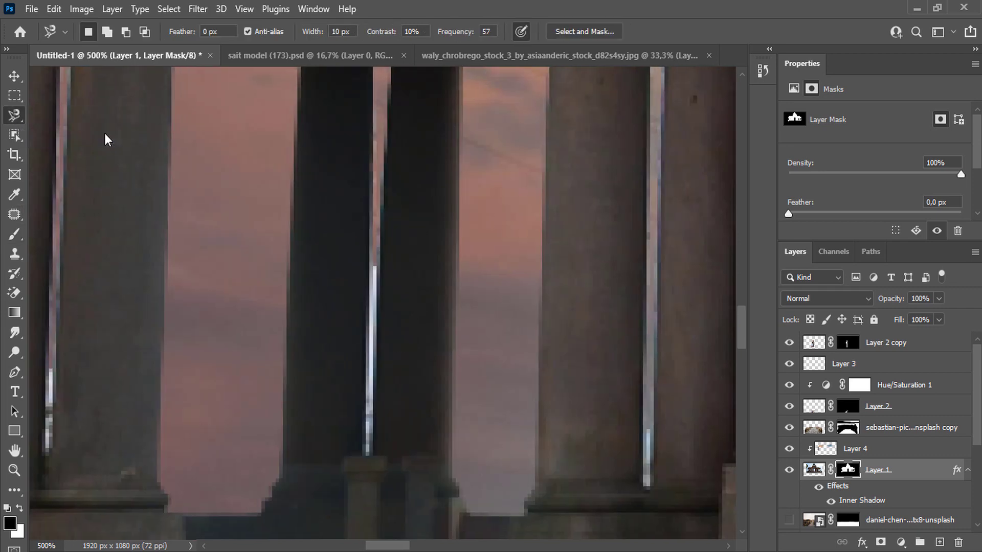
click(364, 453)
double_click(382, 242)
key(b)
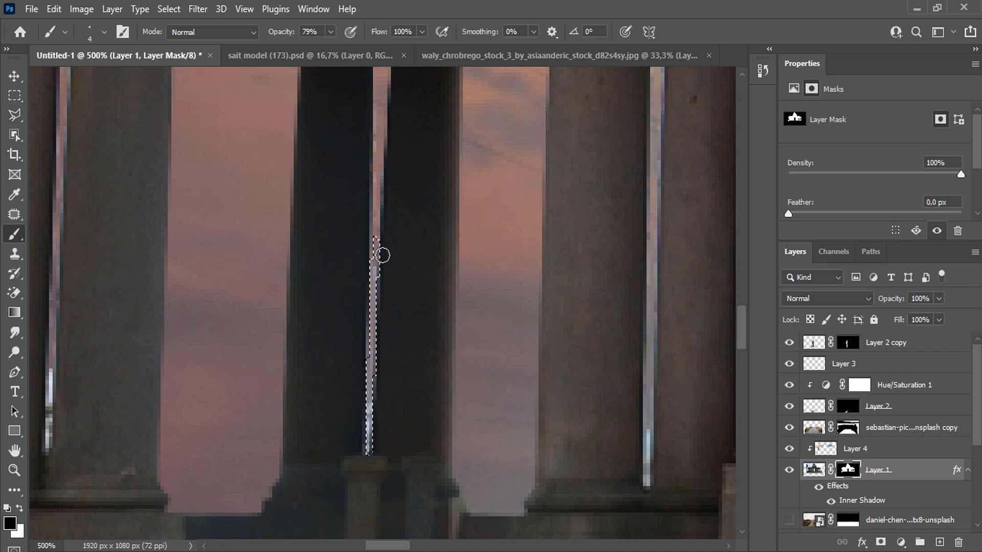
key(v)
key(ctrl+d)
- Zoom out to the full composite and add a new empty layer below Layer 1
key(m)
key(ctrl+minus)
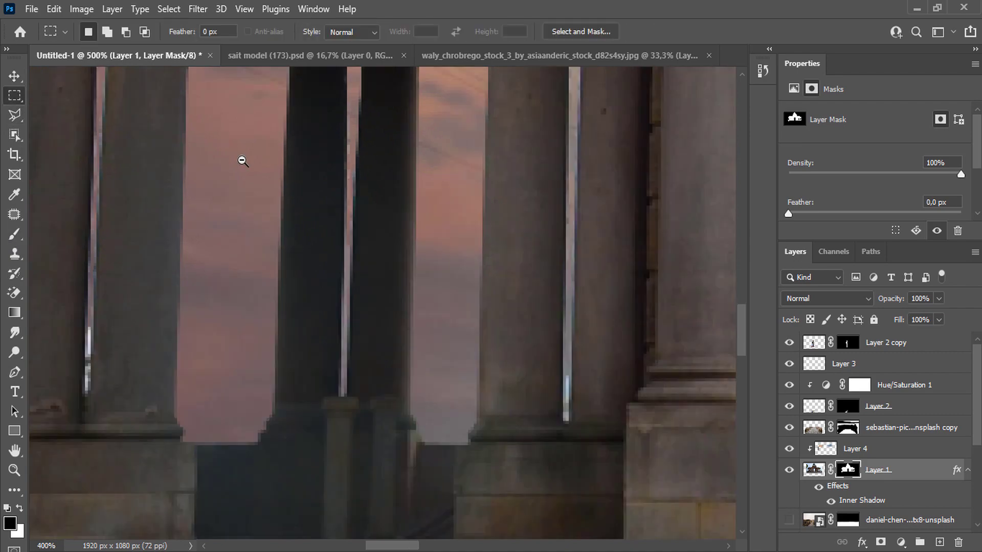
key(ctrl+minus)
key(ctrl+minus)
key(ctrl+minus)
key(ctrl+minus)
ctrl+click(939, 542)
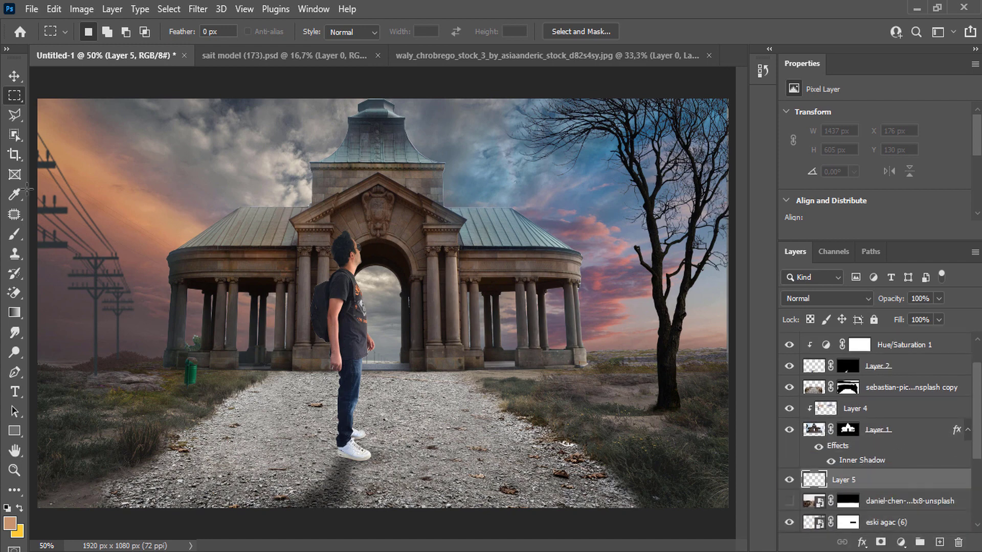
- Move the sebastian-pichler unsplash copy layer below Layer 5 and select Layer 5
key(b)
right_click(319, 276)
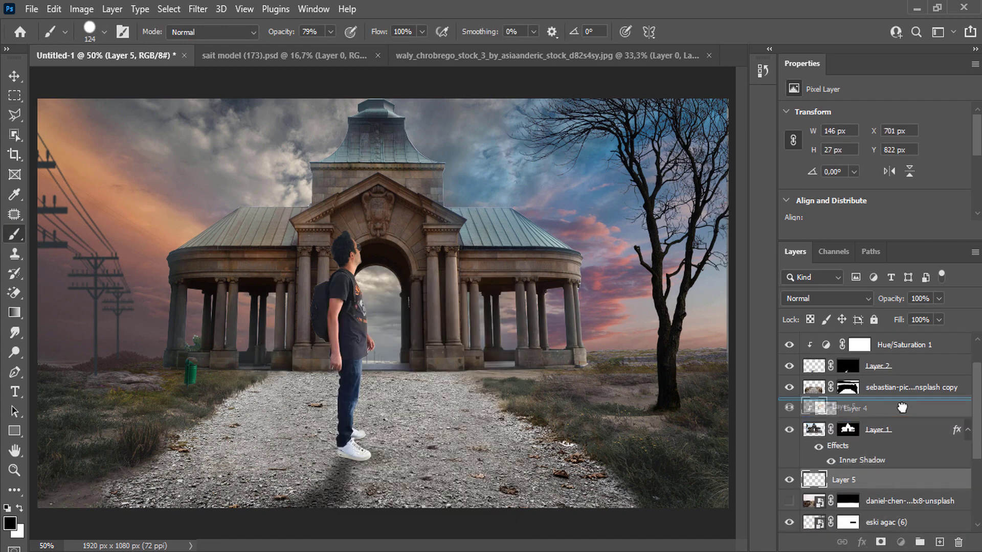
drag(900, 387, 904, 481)
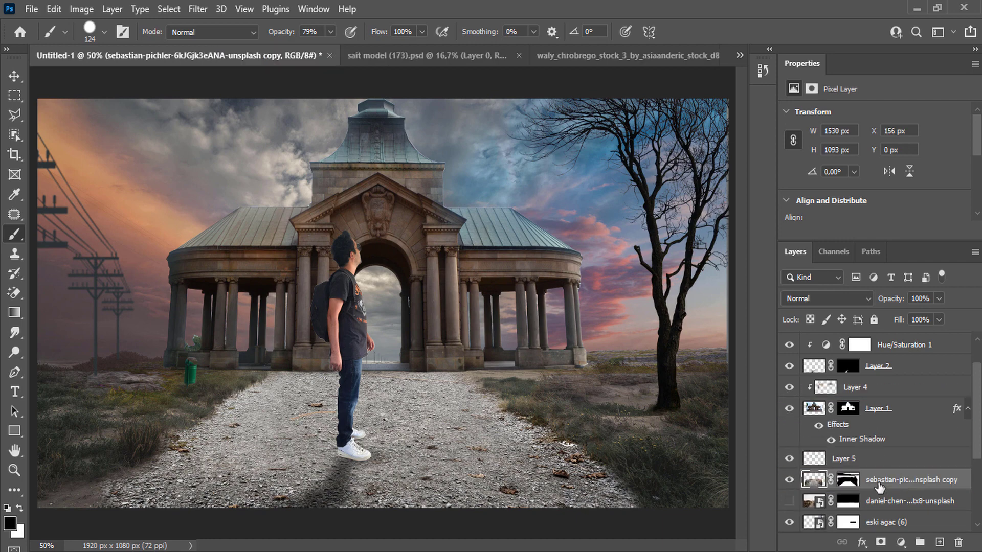
click(849, 459)
- Set up a soft-edged brush at 22% opacity
right_click(303, 358)
drag(462, 337, 319, 337)
click(333, 39)
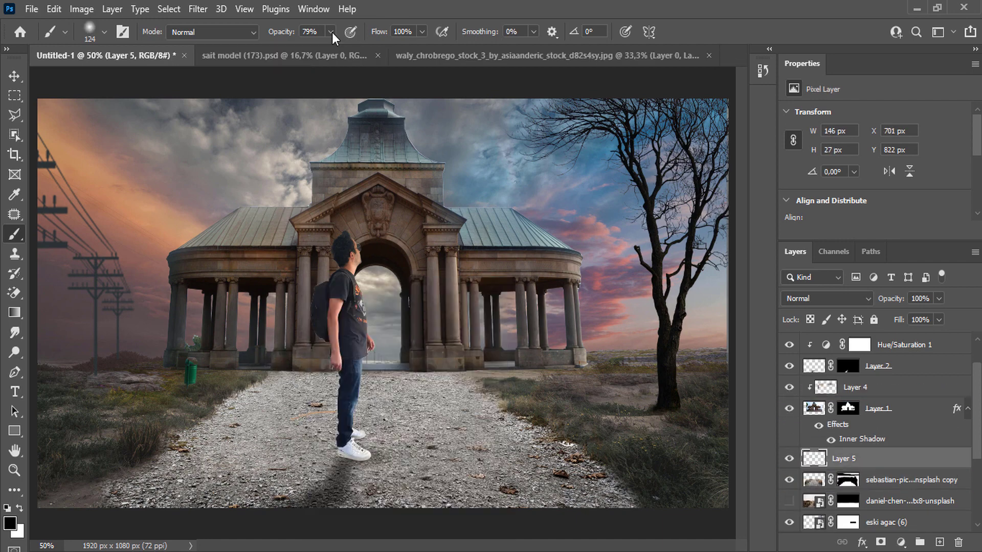
drag(331, 32, 272, 51)
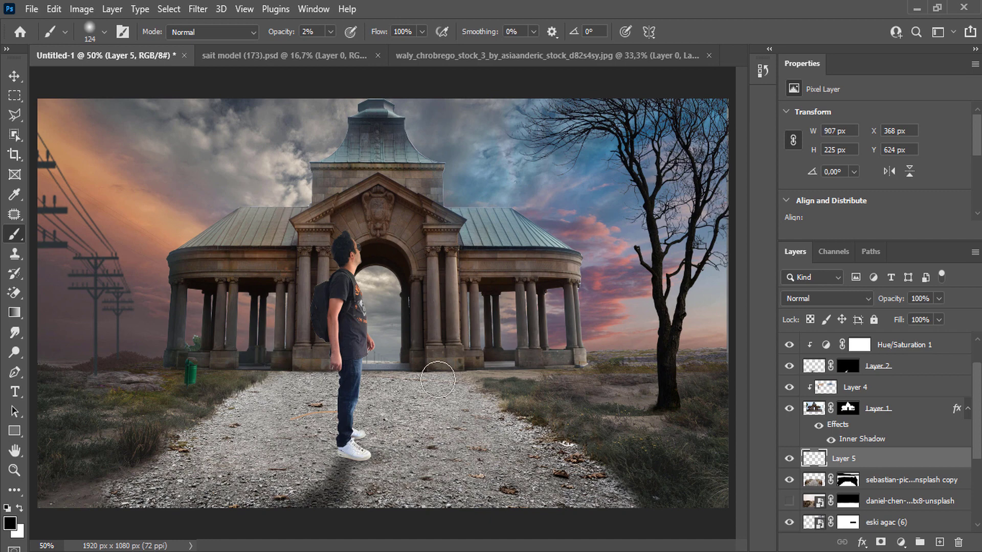
click(330, 32)
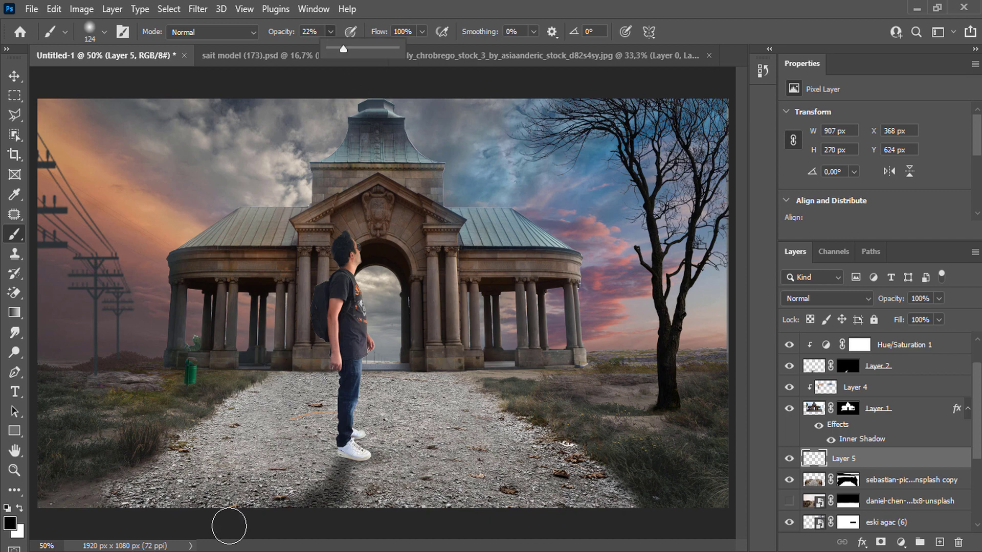
- Paint soft black shadows around the pavilion base, gravel path and grass, then fade Layer 5 to 73%
drag(435, 368, 628, 355)
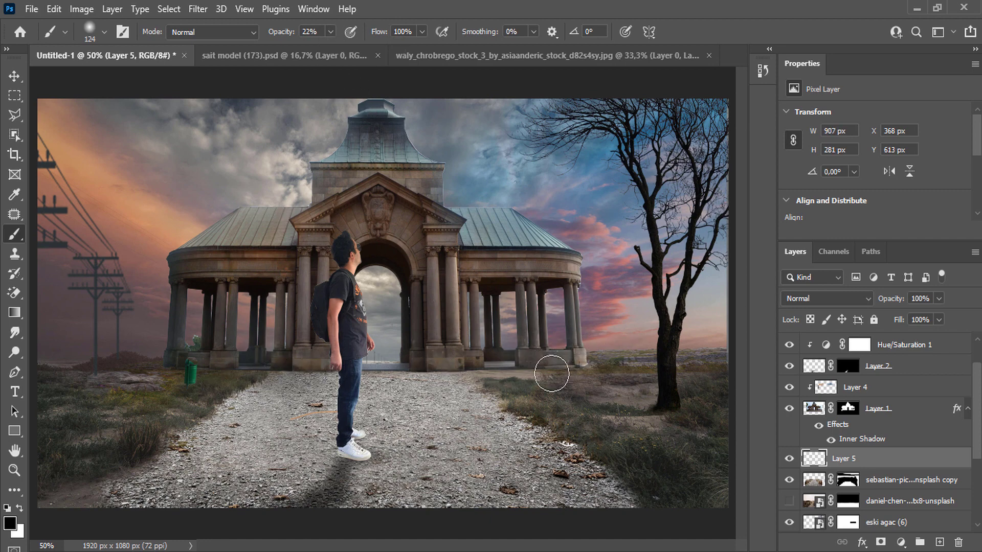
drag(551, 373, 531, 354)
mouse_move(453, 363)
mouse_down()
mouse_move(460, 372)
mouse_move(570, 372)
mouse_up()
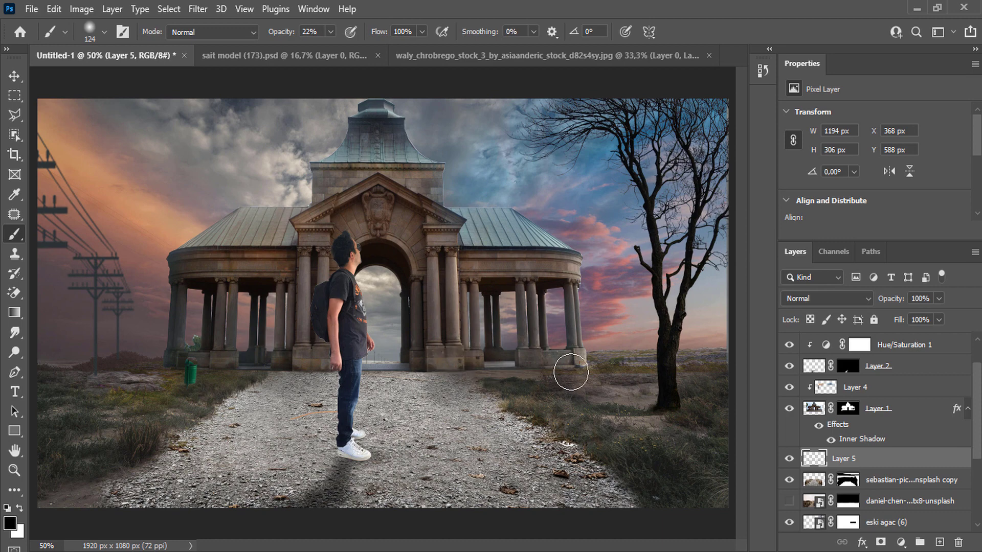
drag(302, 376, 168, 370)
drag(200, 376, 230, 378)
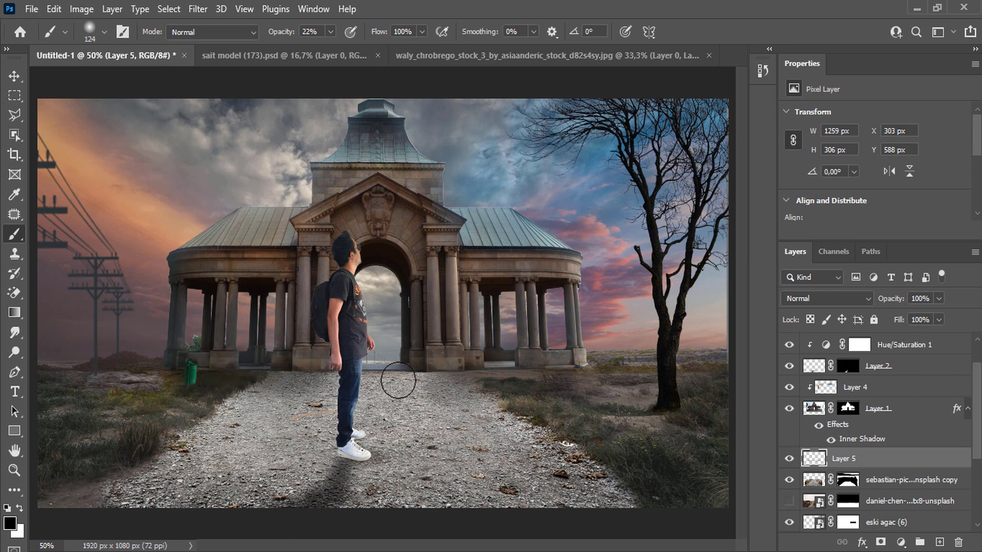
drag(431, 399, 629, 497)
drag(208, 414, 82, 500)
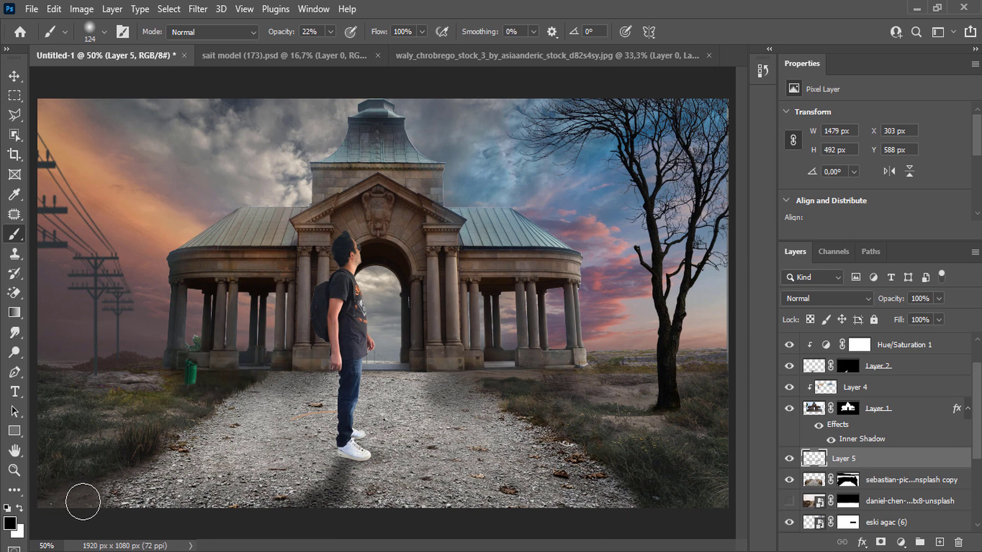
mouse_move(278, 410)
mouse_down()
mouse_move(607, 428)
mouse_move(620, 394)
mouse_up()
drag(108, 379, 81, 423)
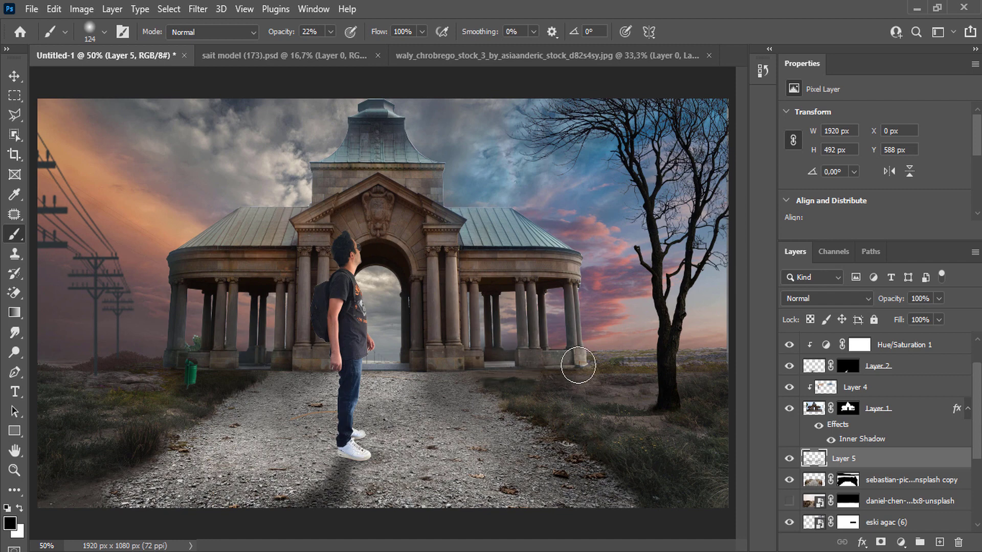
key(ctrl+minus)
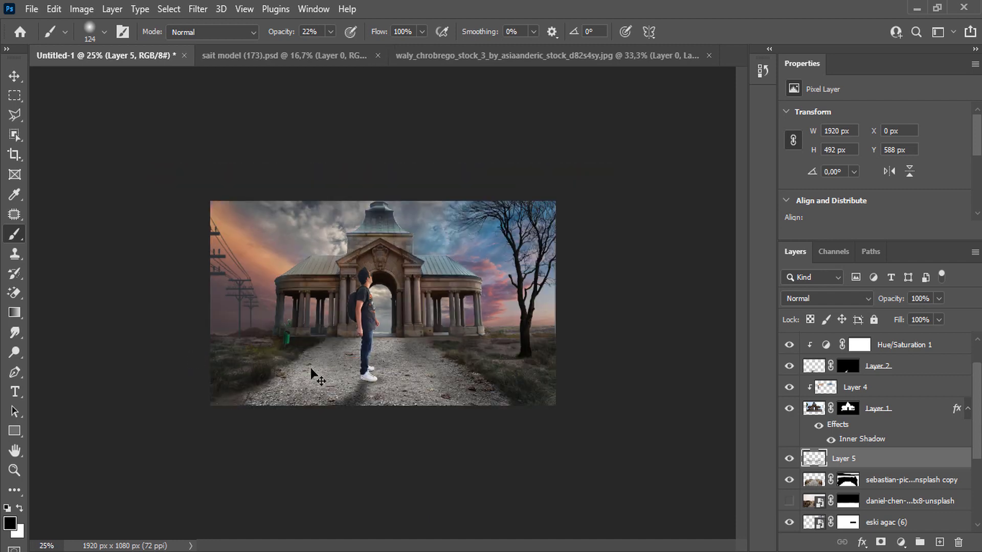
drag(925, 315, 919, 314)
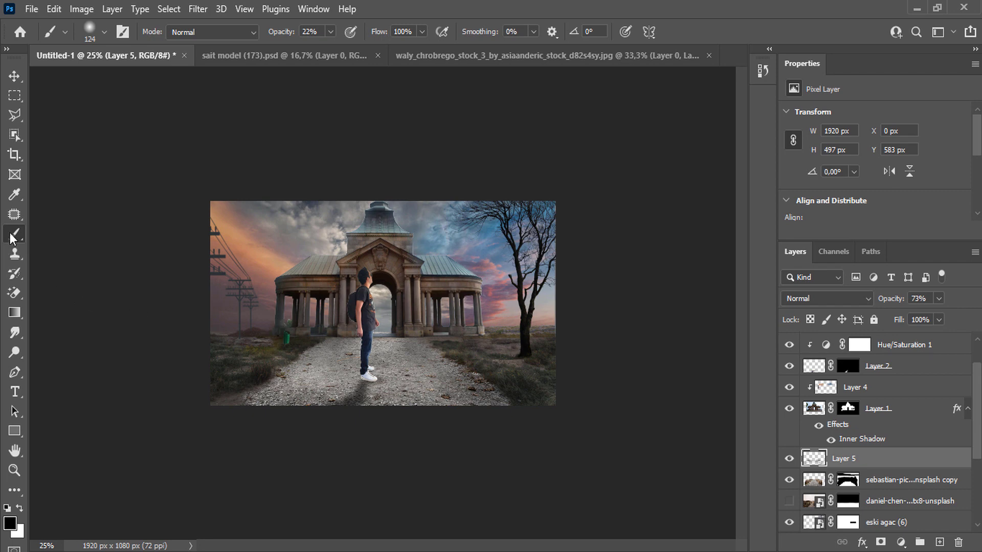
- Paint haze in tan, grey and pinkish sky-sampled tones along the horizon and tree base, keeping Normal blending
alt+click(267, 259)
drag(488, 333, 503, 327)
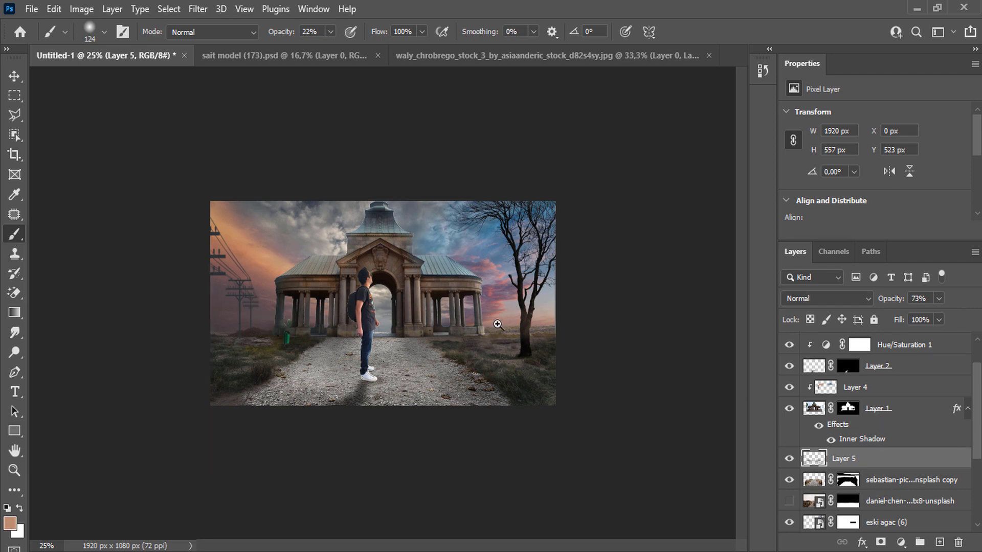
click(497, 324)
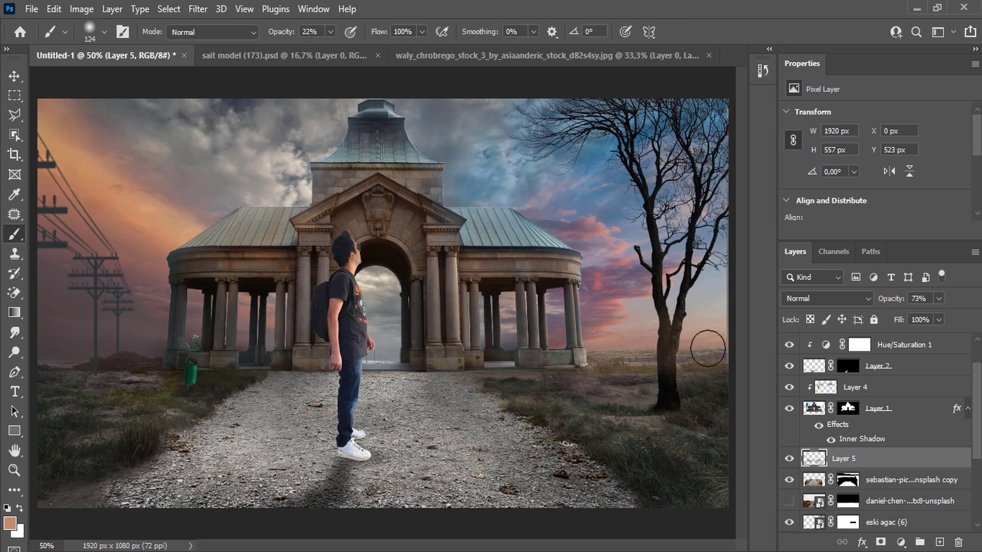
alt+click(66, 350)
alt+click(396, 344)
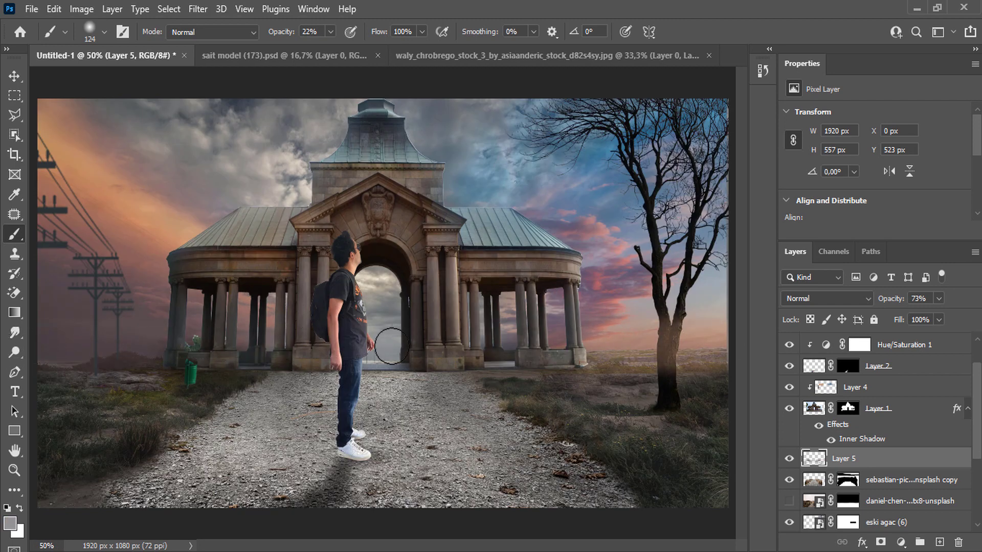
alt+click(639, 330)
click(668, 345)
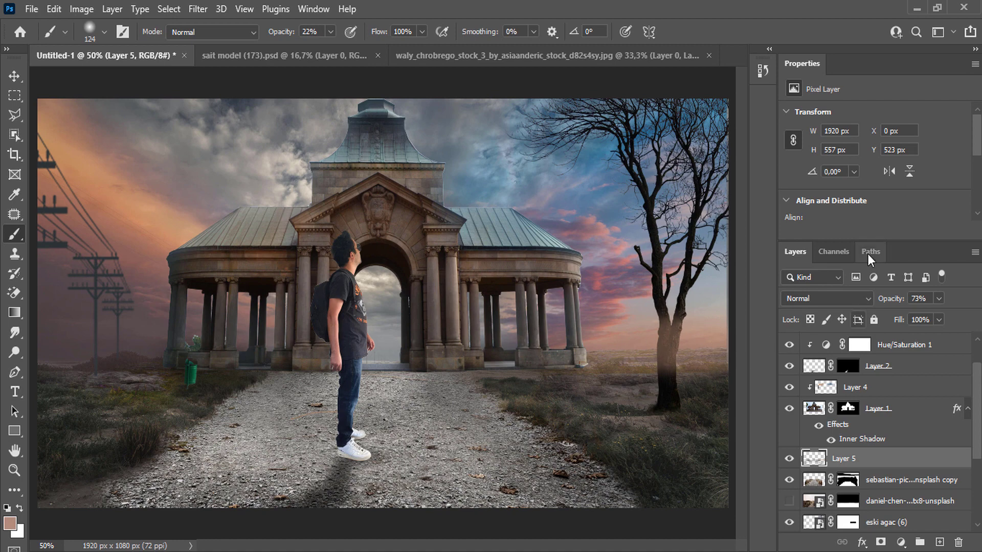
click(843, 298)
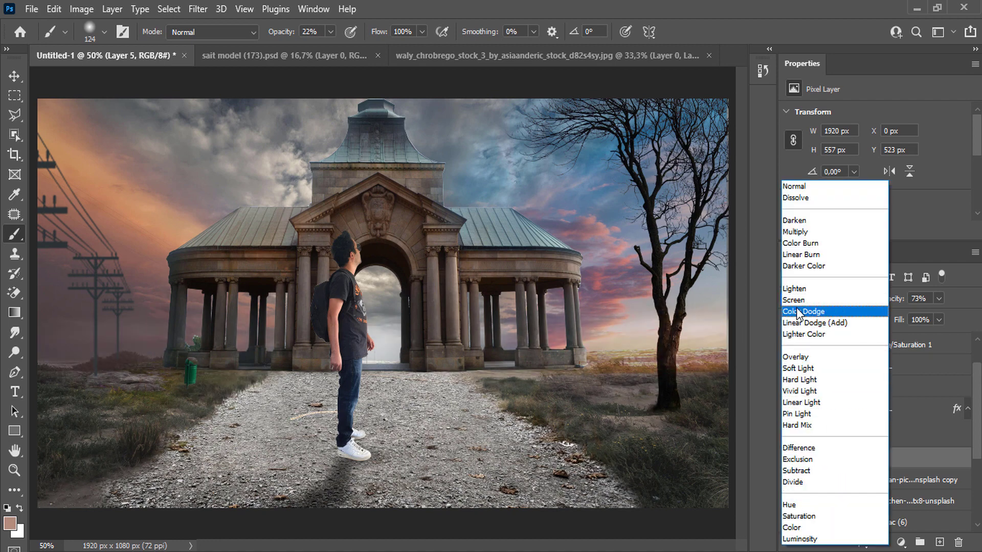
key(Escape)
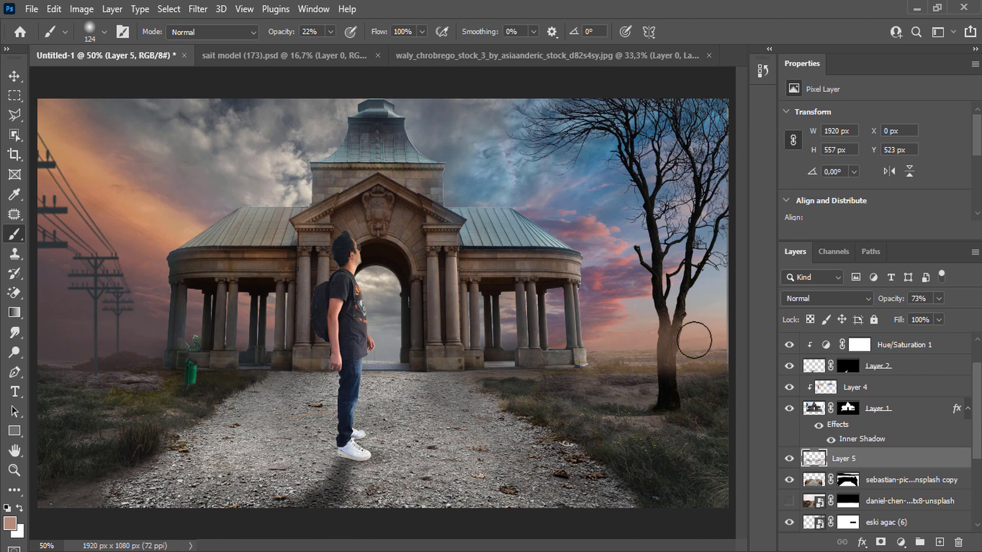
- Zoom out to review the composite, then select the grid background image in the source folder
alt+click(295, 321)
scroll(247, 301, up, 2)
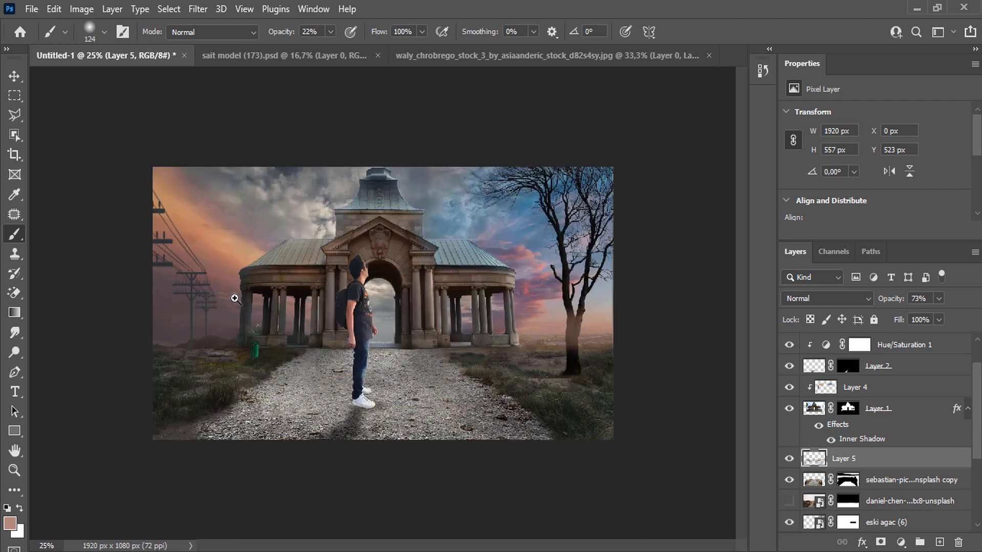
scroll(247, 302, up, 2)
scroll(247, 301, up, 1)
scroll(238, 404, down, 1)
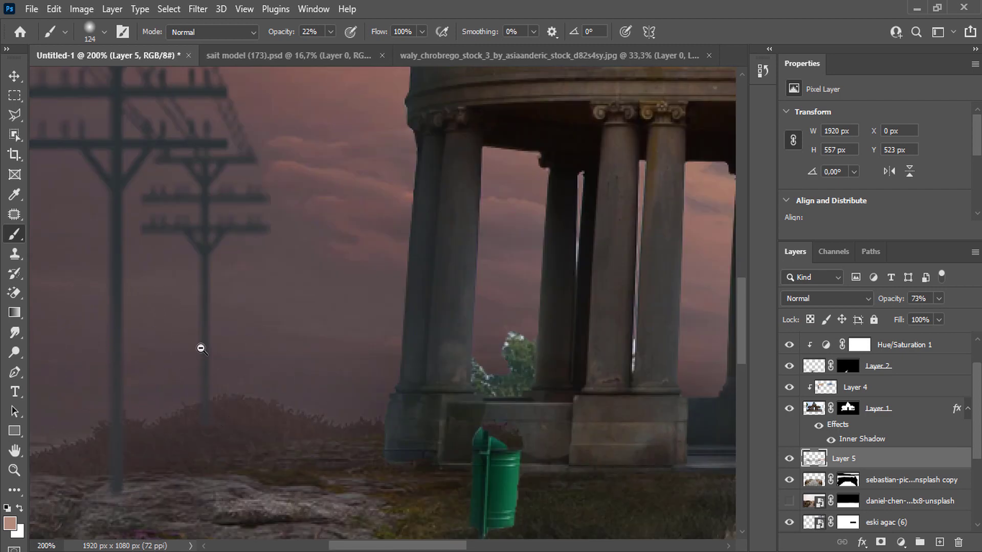
scroll(199, 344, down, 2)
scroll(311, 331, down, 2)
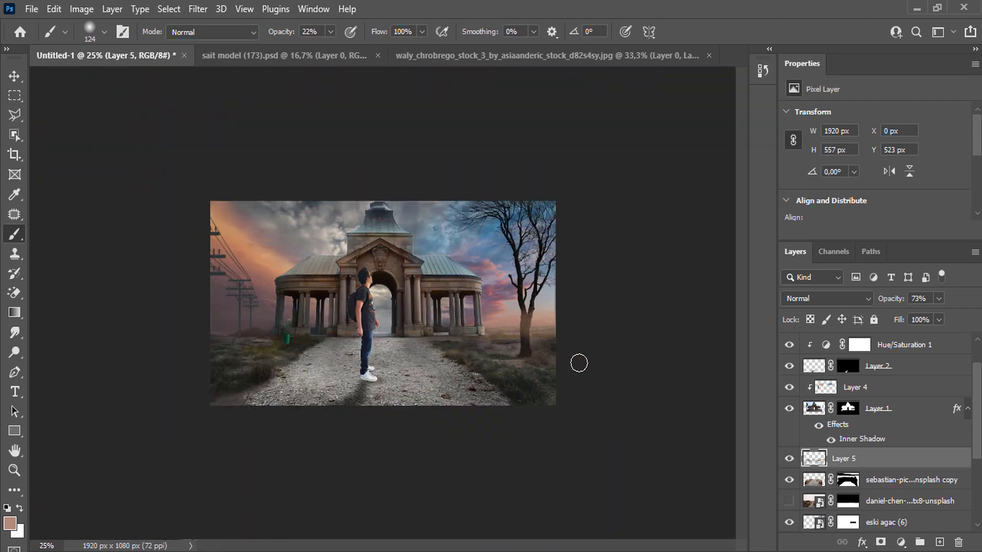
key(alt+Tab)
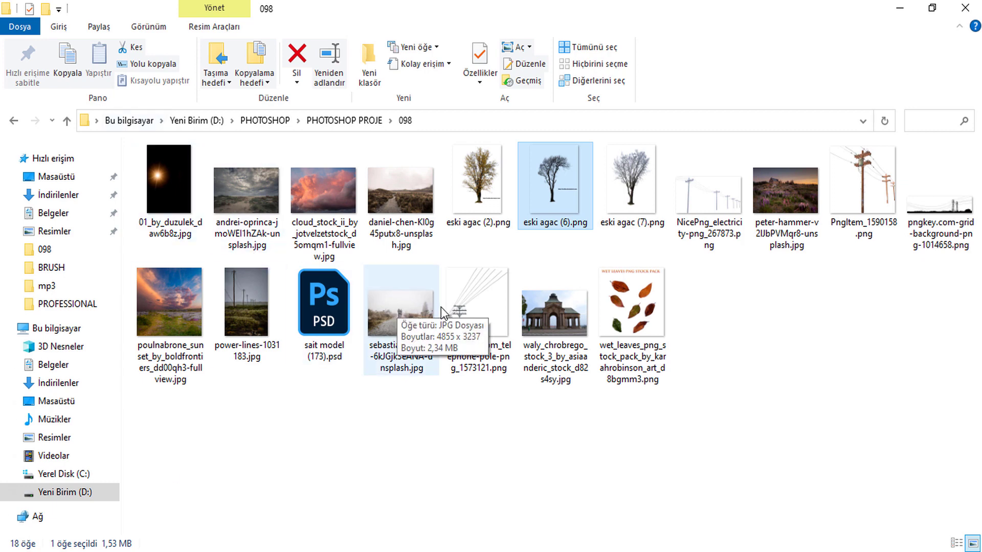
click(915, 206)
key(alt+Tab)
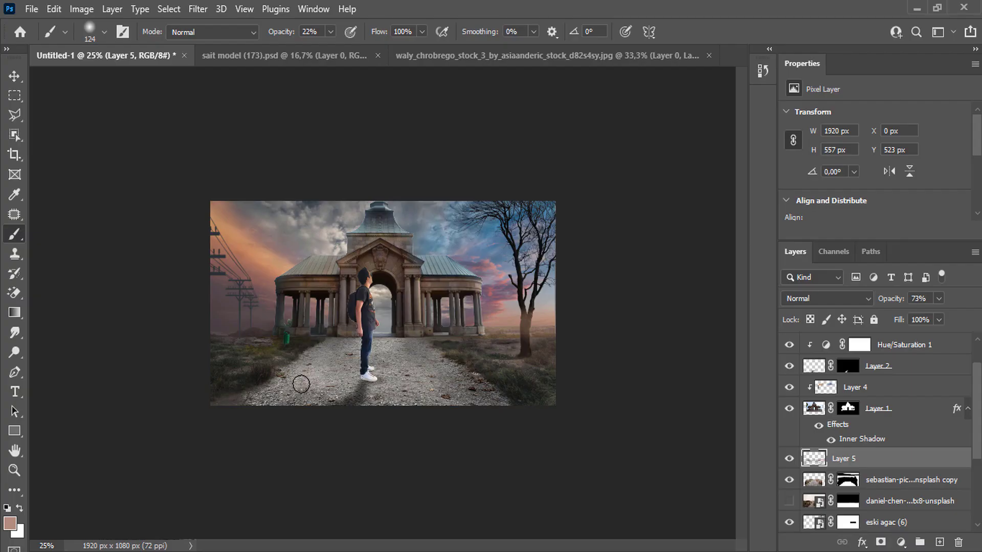
- Zoom in, select Layer 1, and set a small, fully hard-edged brush
key(ctrl+plus)
key(ctrl+plus)
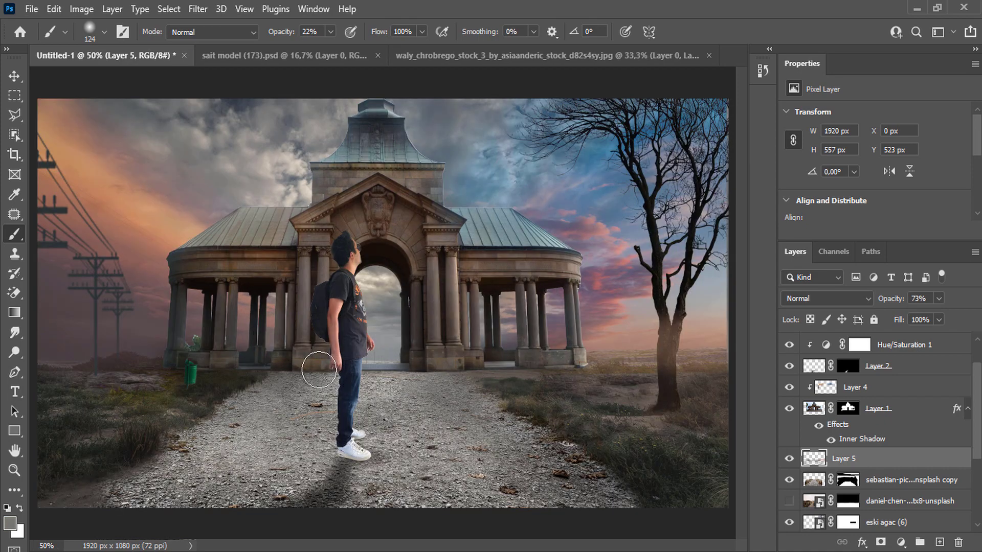
scroll(193, 329, up, 6)
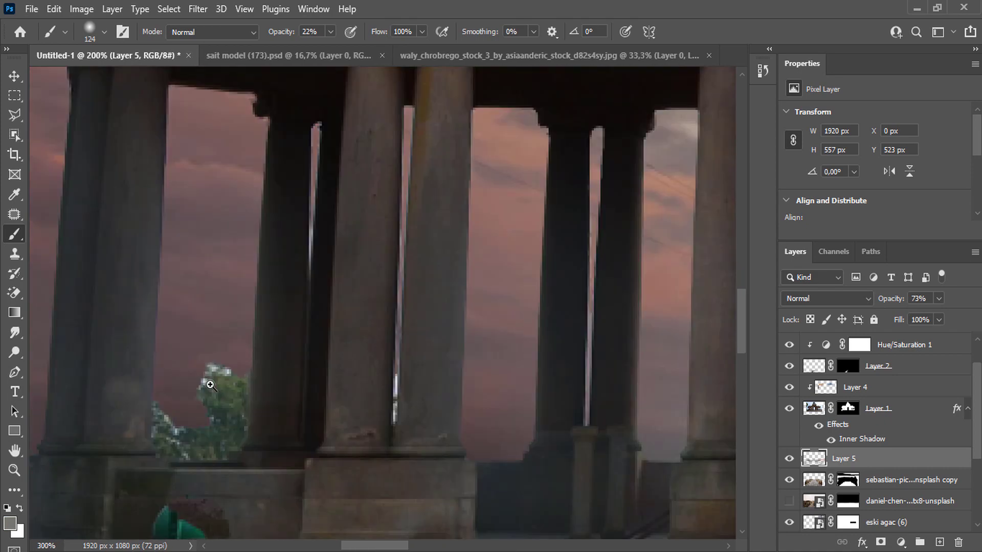
click(853, 419)
right_click(276, 283)
drag(302, 344, 435, 344)
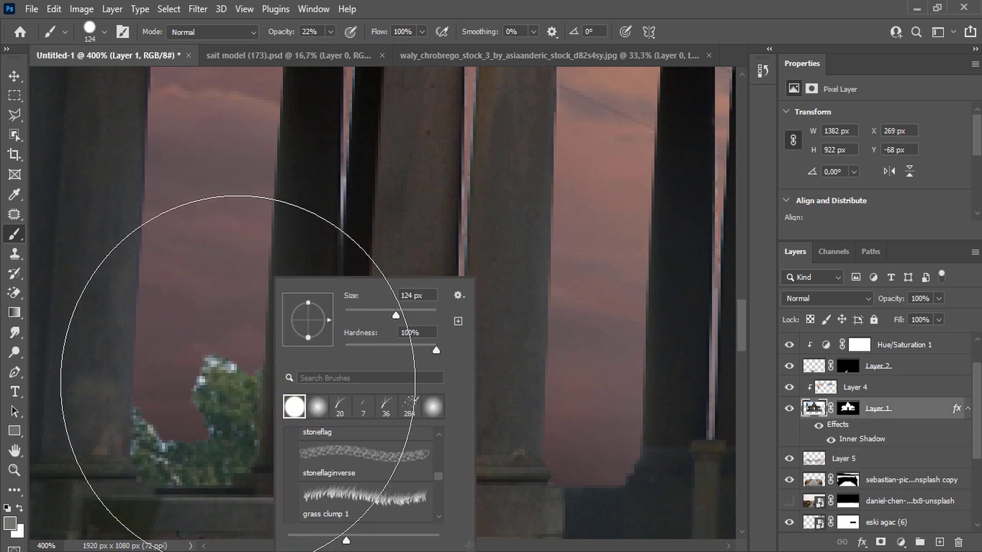
drag(373, 309, 350, 317)
key(Return)
- Paint black at 100% opacity on Layer 1's mask over the plant between the left columns
click(7, 507)
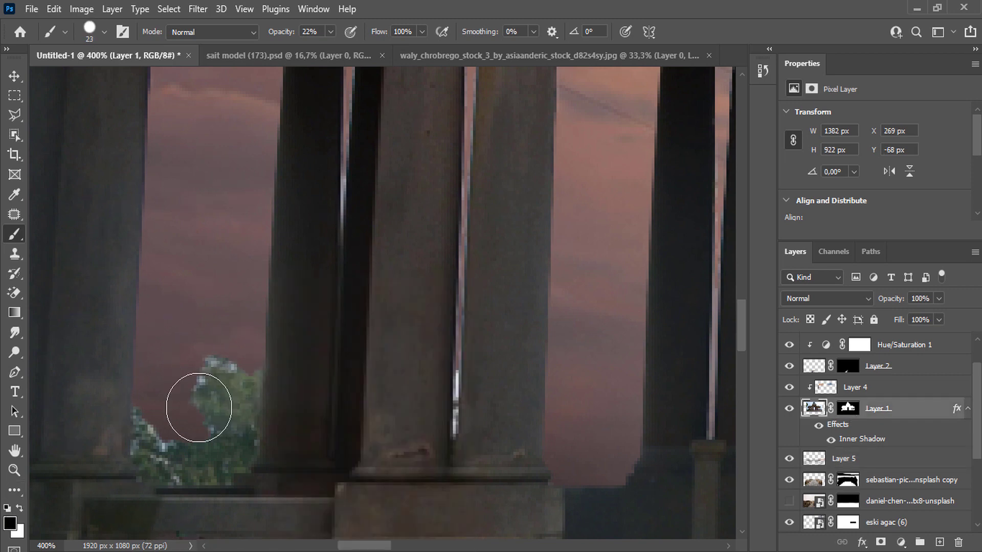
click(789, 408)
click(848, 408)
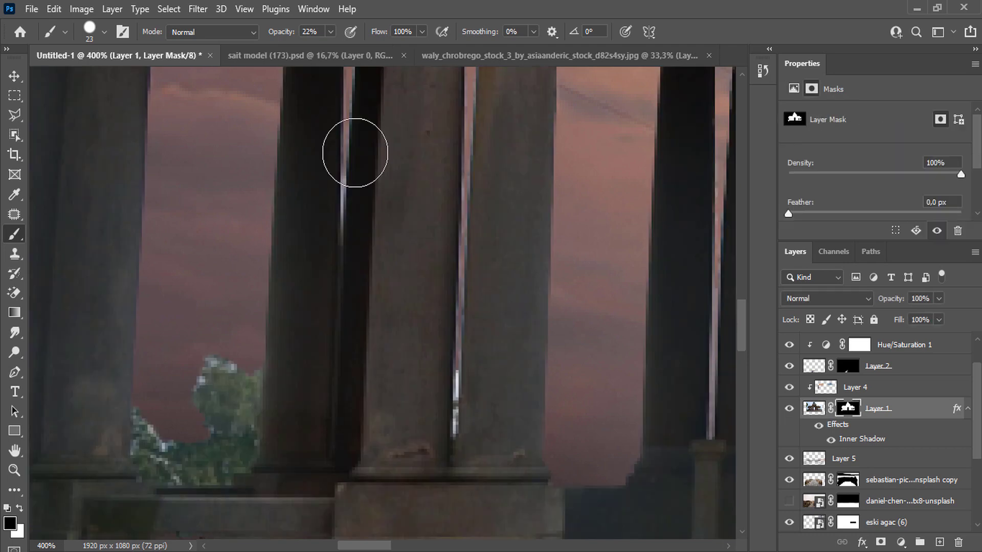
key(0)
mouse_move(214, 404)
mouse_down()
mouse_move(222, 372)
mouse_move(226, 418)
mouse_move(175, 449)
mouse_move(166, 416)
mouse_up()
- Shrink the brush from 7 px to a single pixel for the column-edge fringe, then zoom back out
right_click(169, 414)
drag(258, 310, 252, 310)
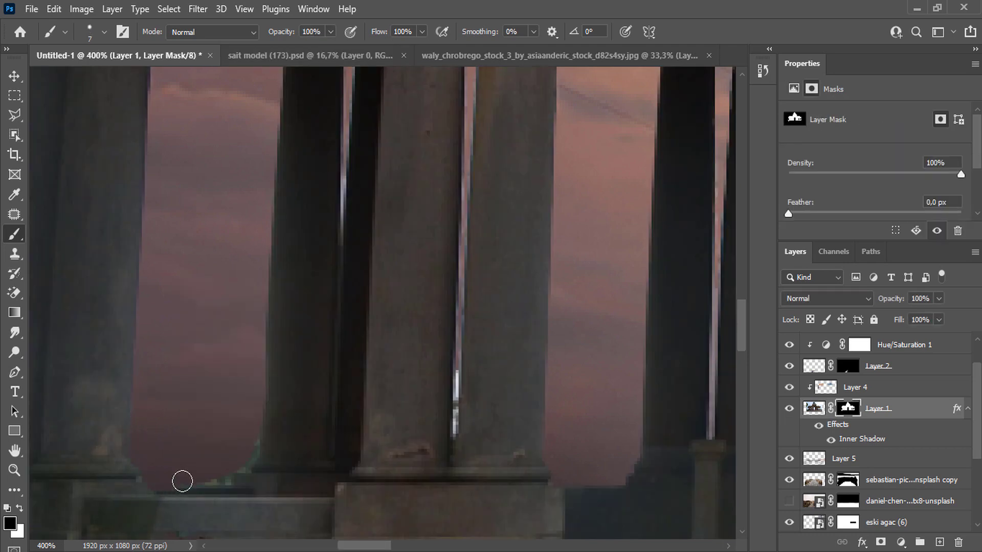
right_click(467, 383)
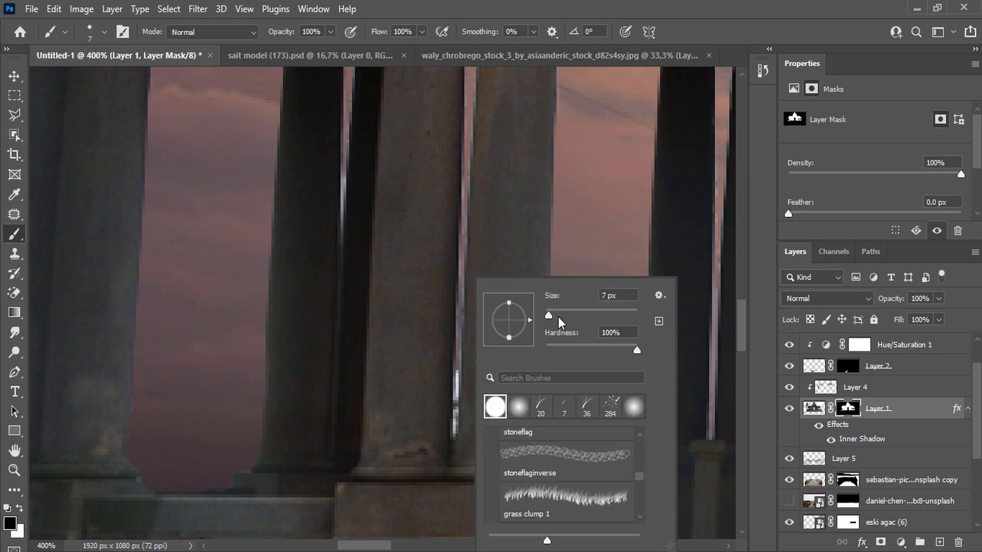
key(Return)
drag(457, 364, 455, 374)
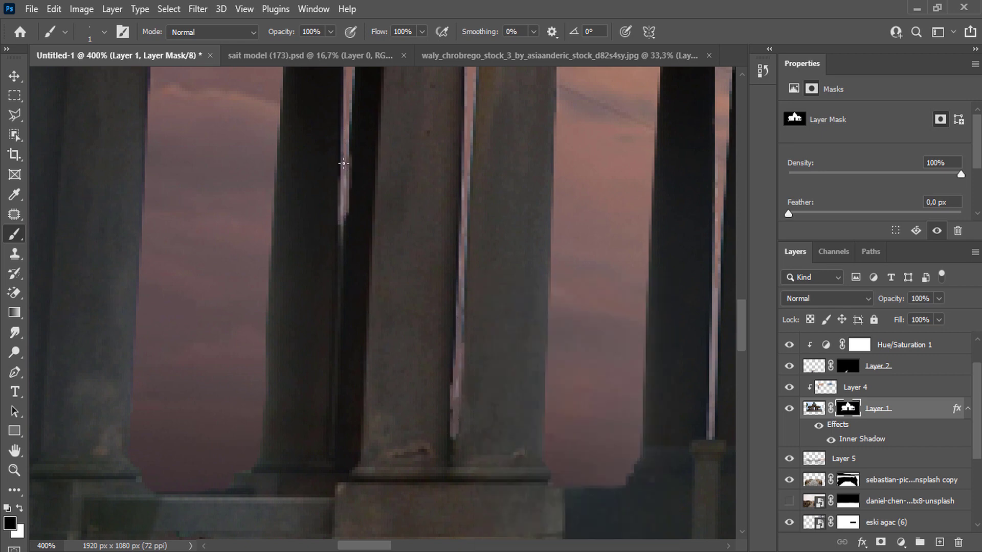
scroll(368, 318, down, 2)
scroll(510, 317, down, 2)
scroll(443, 330, down, 1)
scroll(452, 327, down, 1)
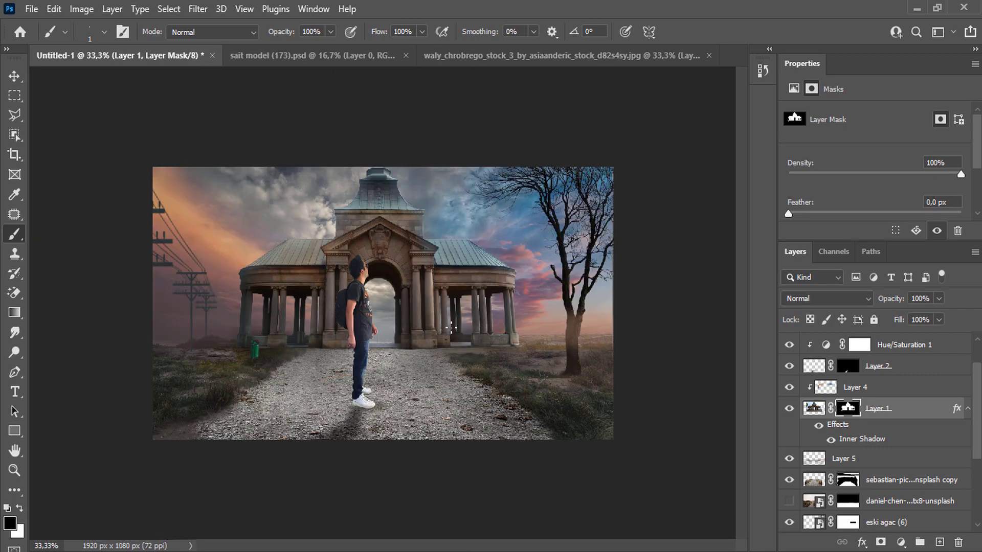
- Add a Hue/Saturation adjustment layer above Layer 2 copy to mute saturation
scroll(889, 376, up, 2)
click(887, 344)
click(901, 542)
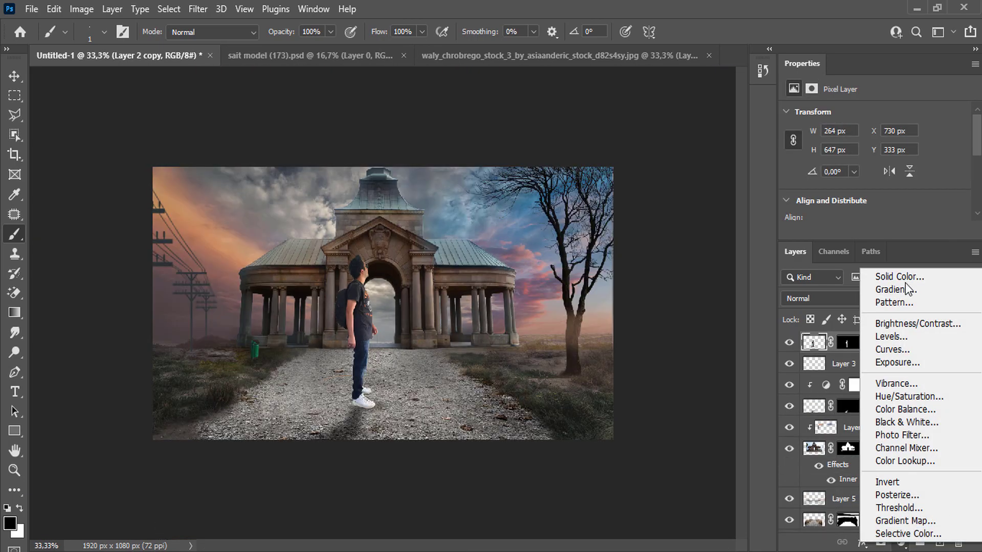
click(906, 390)
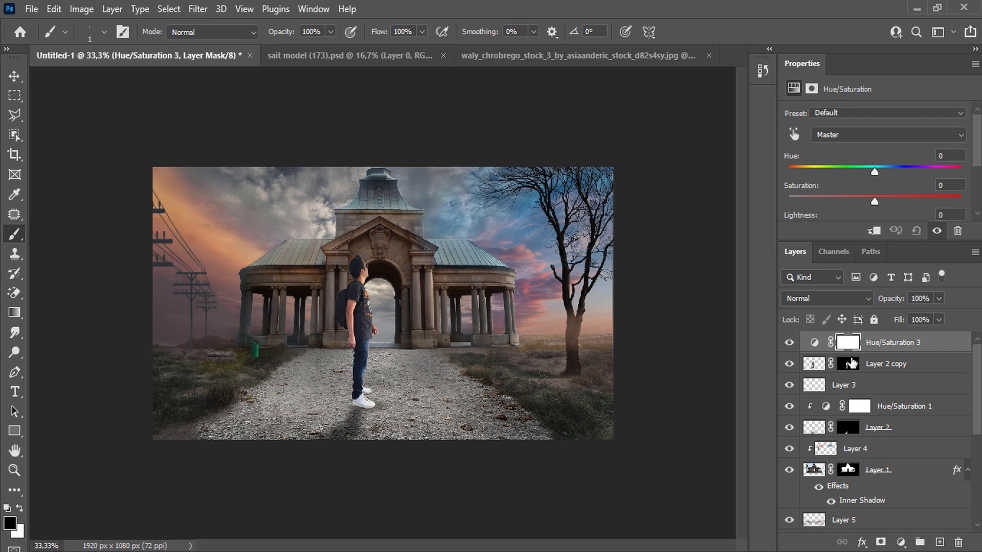
scroll(864, 200, down, 1)
mouse_move(872, 220)
mouse_down()
mouse_move(855, 190)
mouse_move(883, 219)
mouse_move(876, 219)
mouse_up()
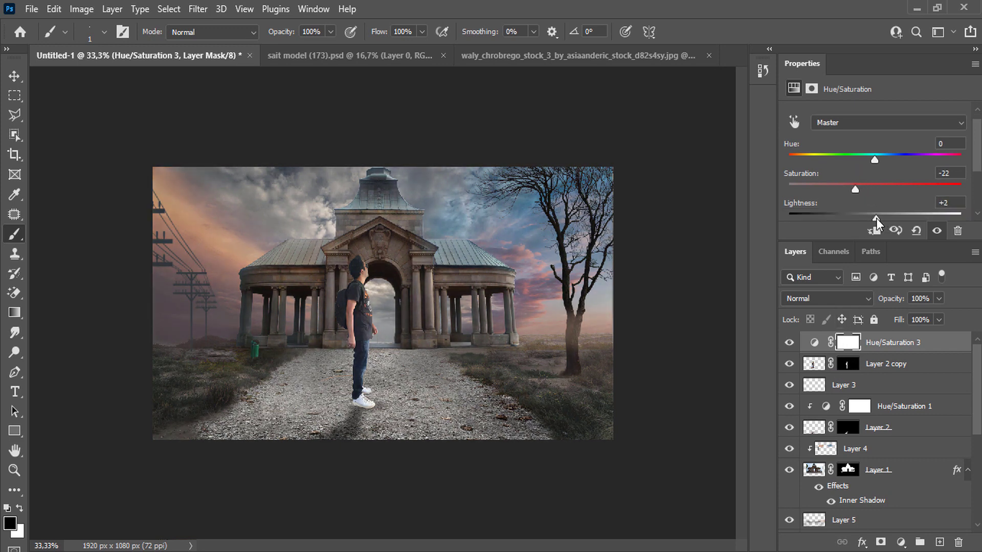
- Add a Color Balance layer with midtones Cyan-Red -16 and Yellow-Blue -9
click(901, 542)
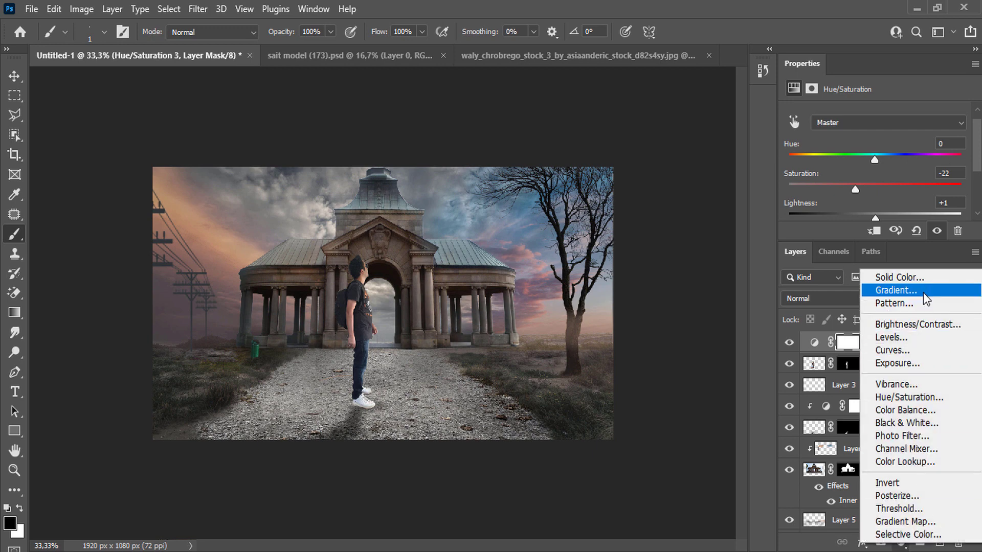
click(905, 410)
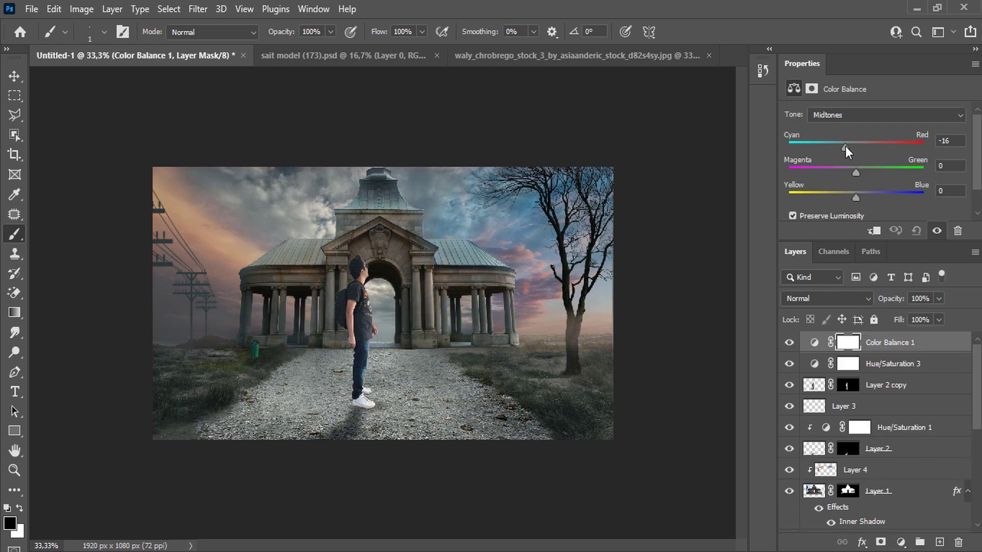
drag(856, 197, 848, 197)
- Add a Color Lookup layer, compare several presets, and settle on DropBlues
click(900, 542)
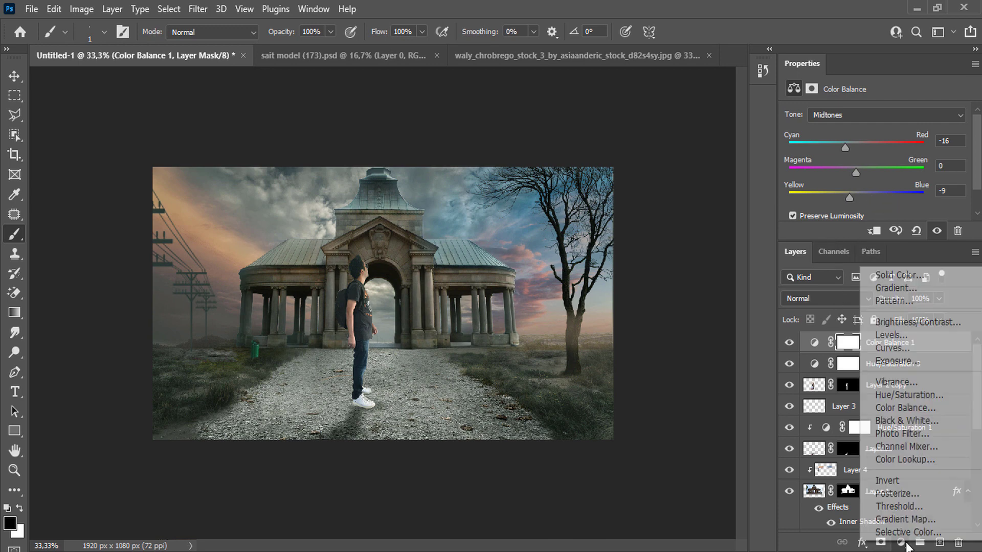
click(904, 456)
click(892, 115)
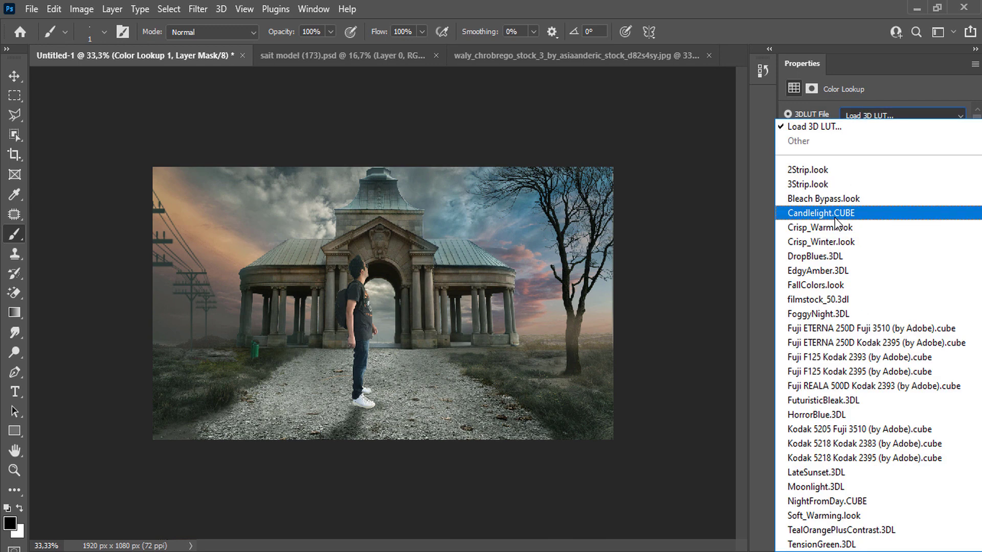
click(827, 256)
click(899, 116)
click(835, 314)
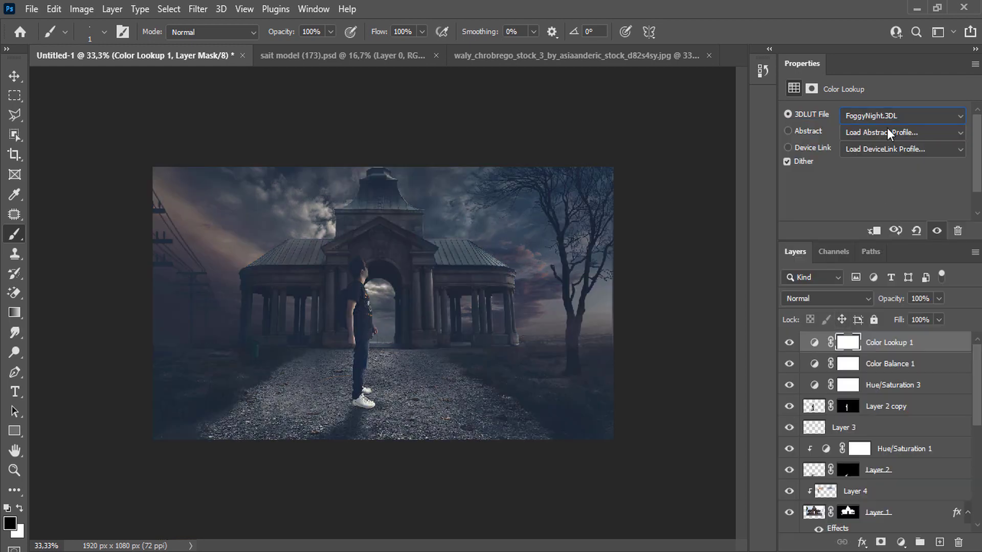
click(899, 115)
click(823, 515)
click(879, 116)
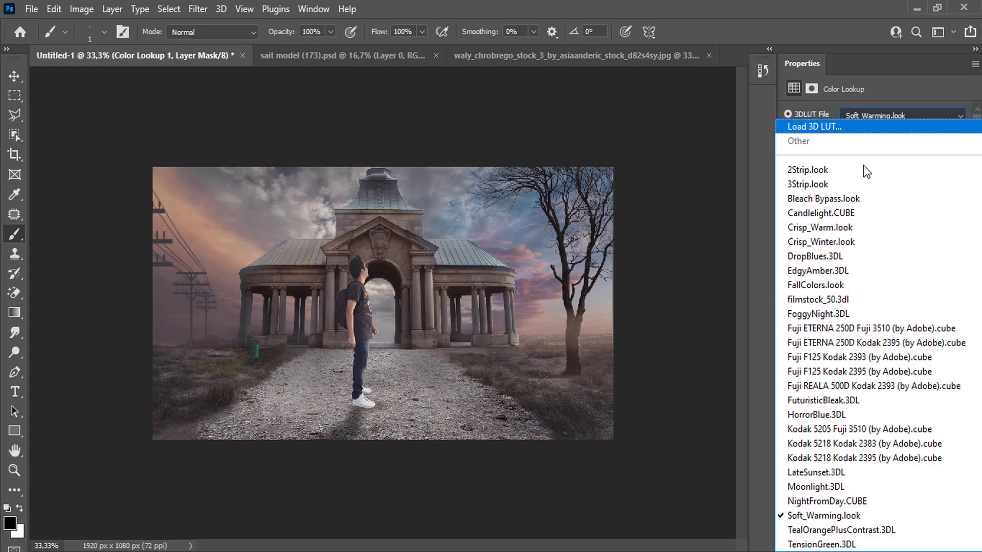
click(838, 213)
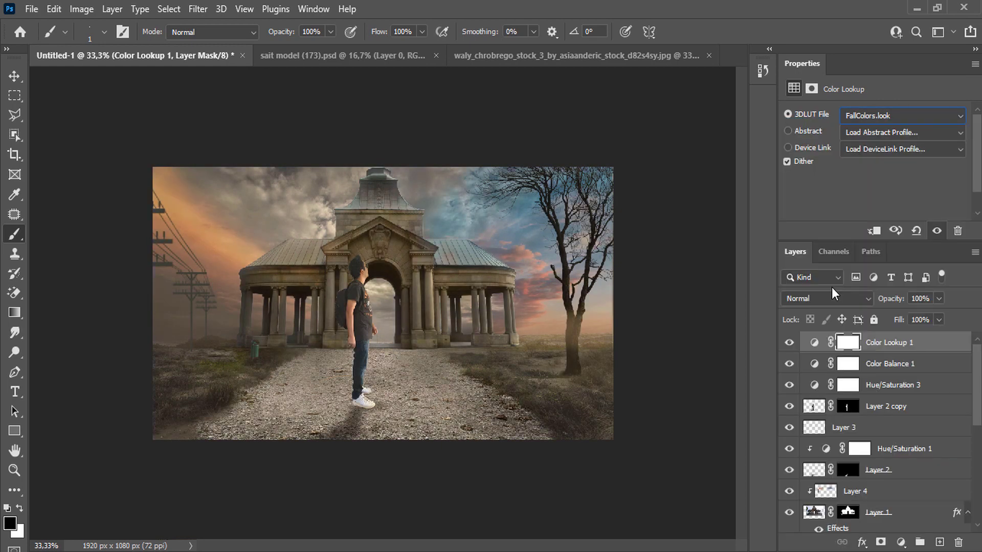
click(893, 117)
click(847, 256)
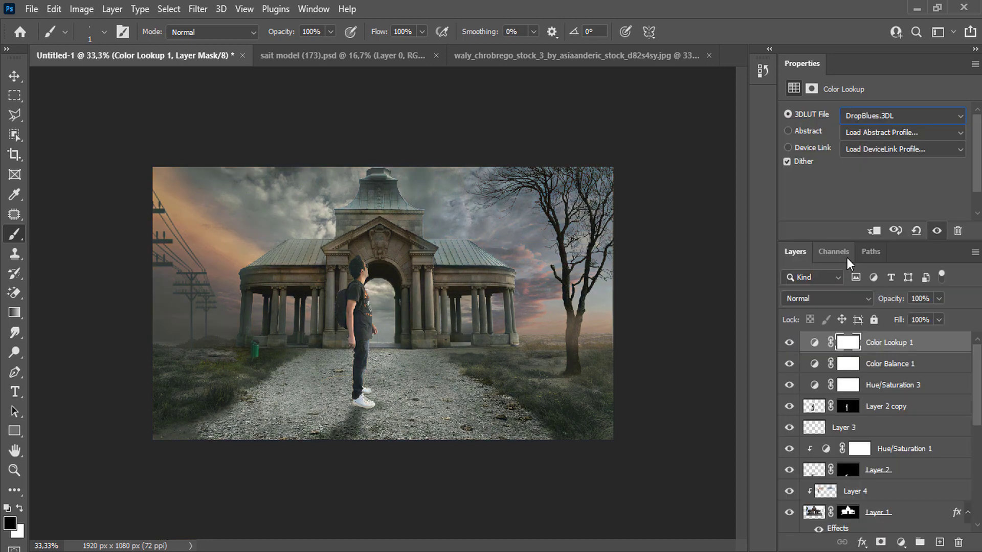
- Duplicate the Color Lookup layer and give the copy the Crisp_Warm look with lower opacity
drag(889, 342, 939, 542)
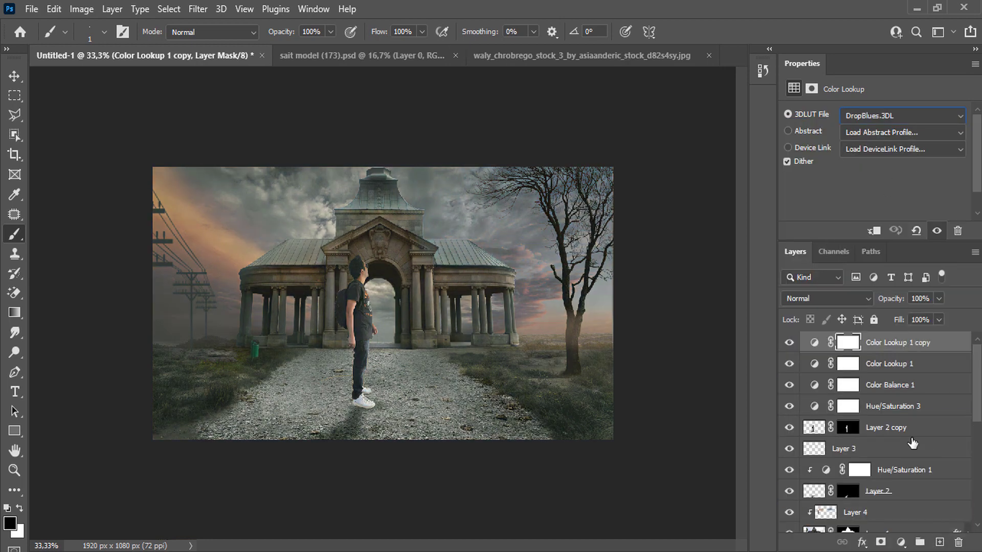
click(832, 300)
click(916, 115)
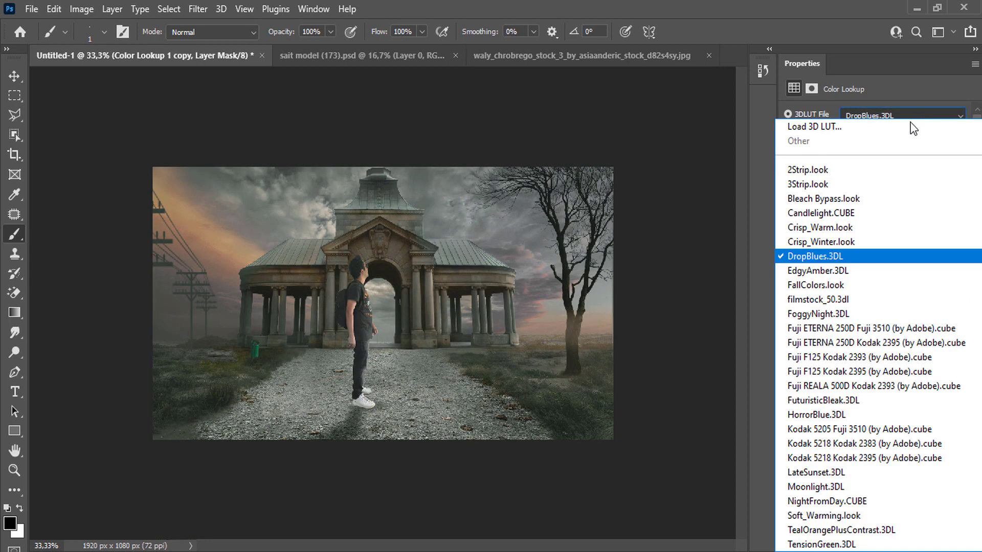
click(849, 242)
click(902, 115)
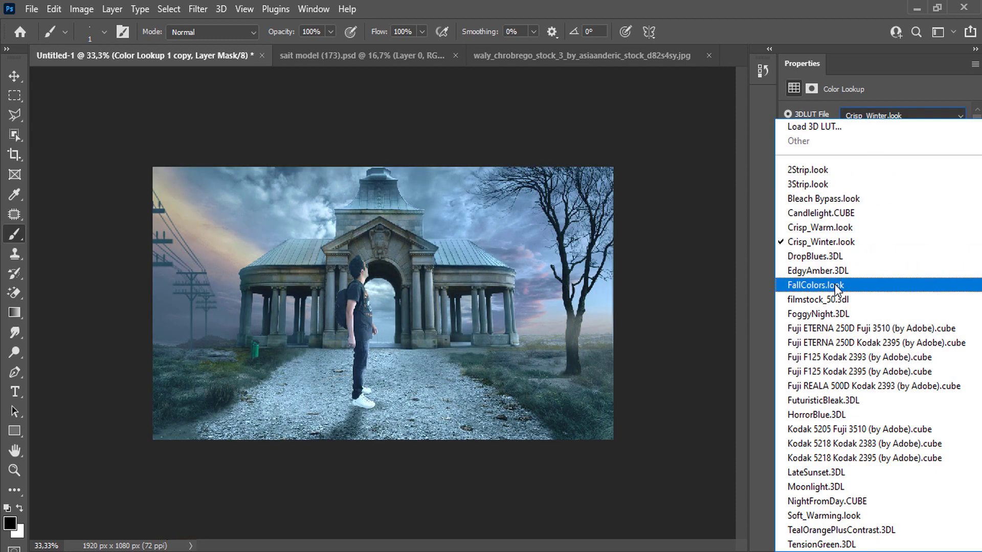
click(839, 240)
key(Up)
mouse_move(938, 298)
mouse_down()
mouse_move(925, 316)
mouse_move(940, 316)
mouse_up()
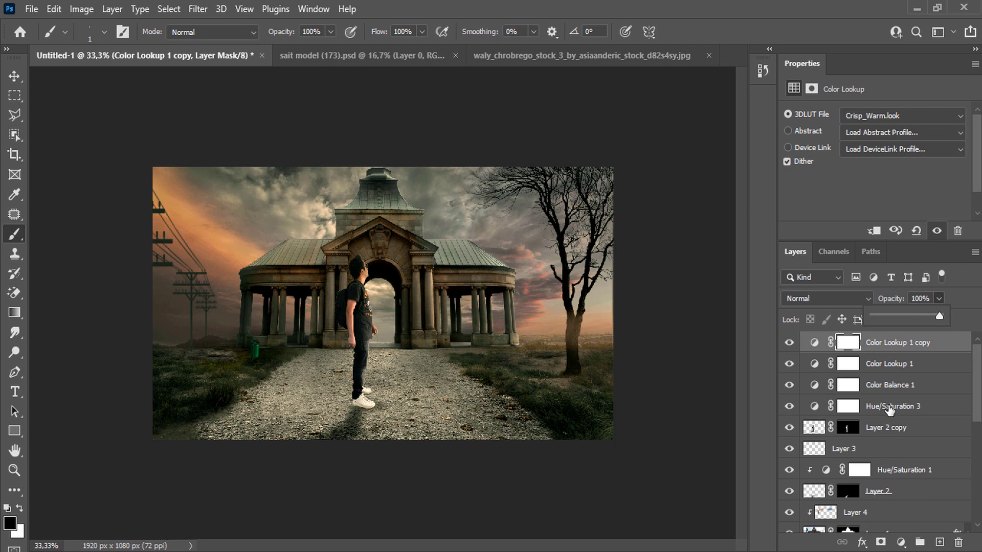
- Make the brush fully soft and set the Crisp_Warm copy to Soft Light at lower opacity
right_click(407, 321)
key(shift+bracketleft)
key(shift+bracketleft)
key(shift+bracketleft)
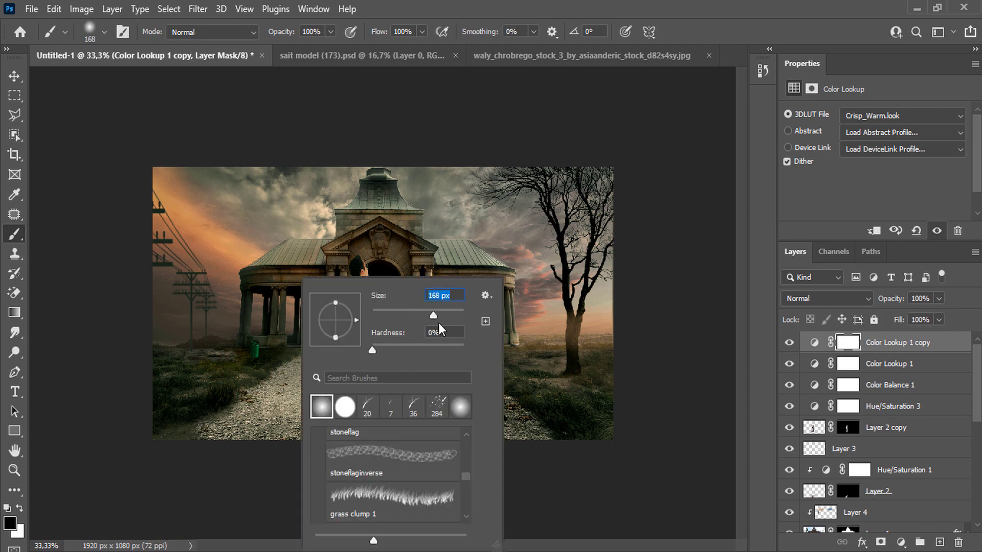
key(Return)
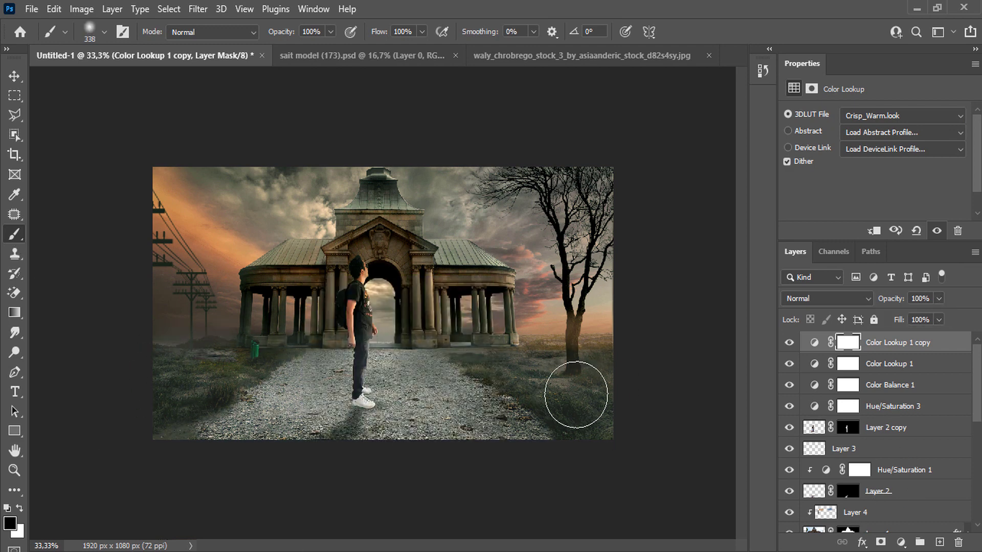
key(ctrl+z)
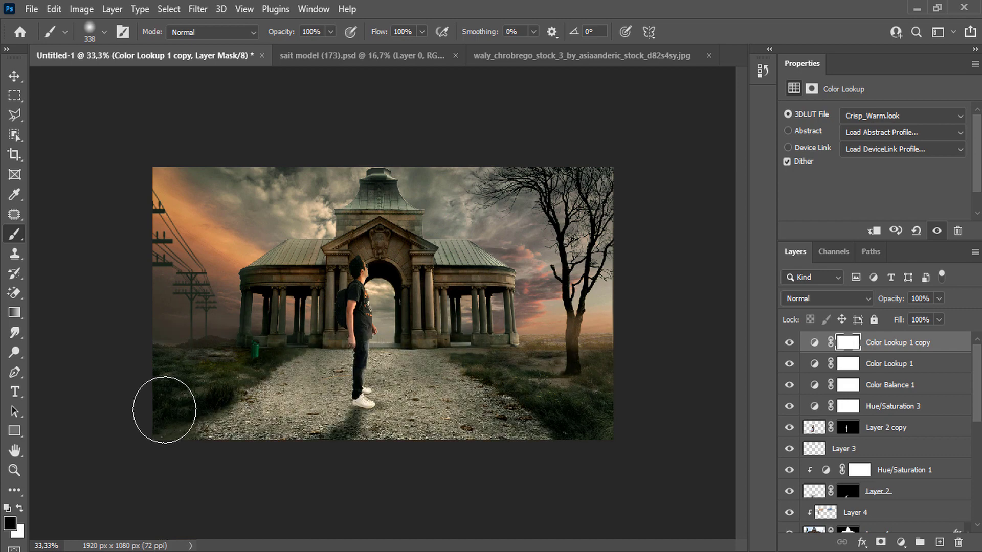
click(824, 298)
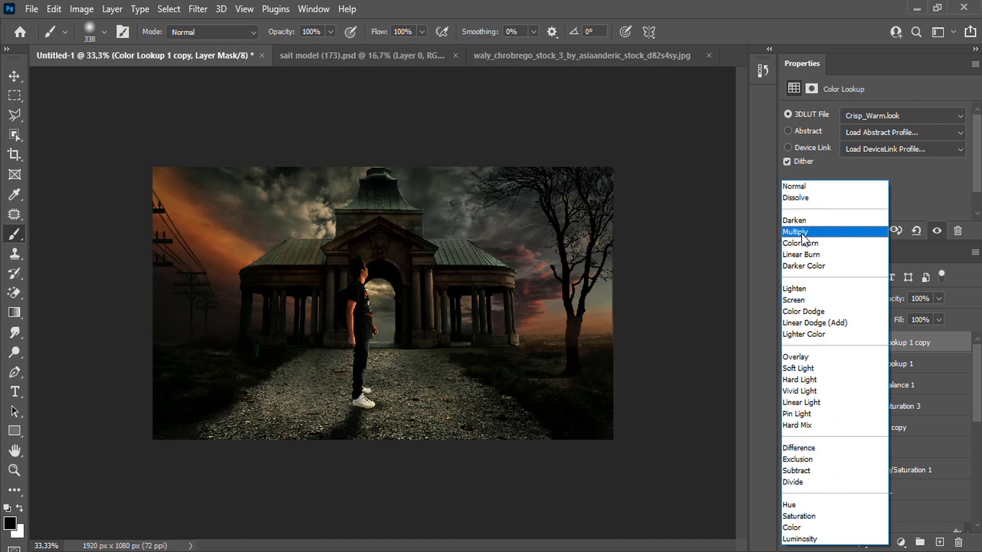
click(804, 368)
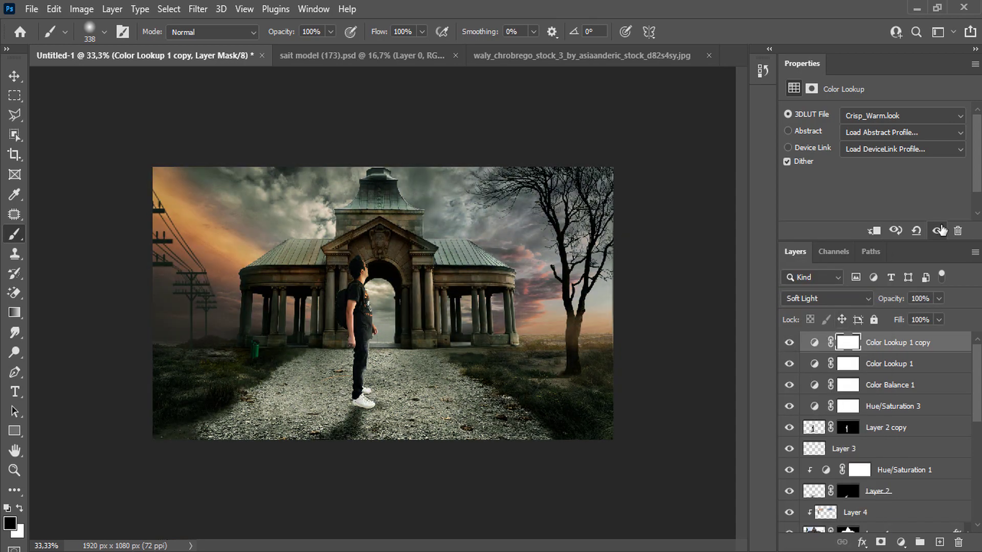
drag(919, 314, 905, 315)
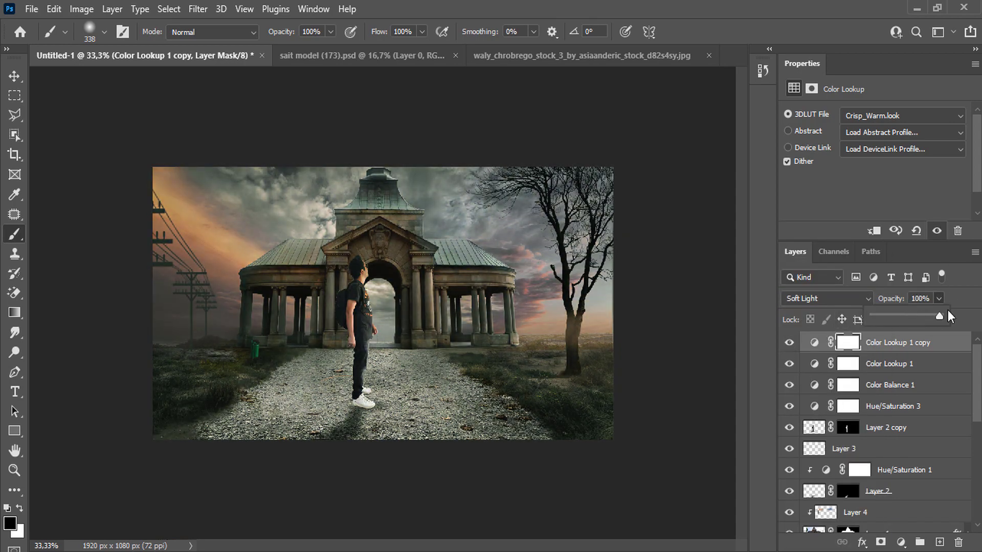
- Paint the copy's mask at 40% over the road, lower-left grass and tree base
click(847, 344)
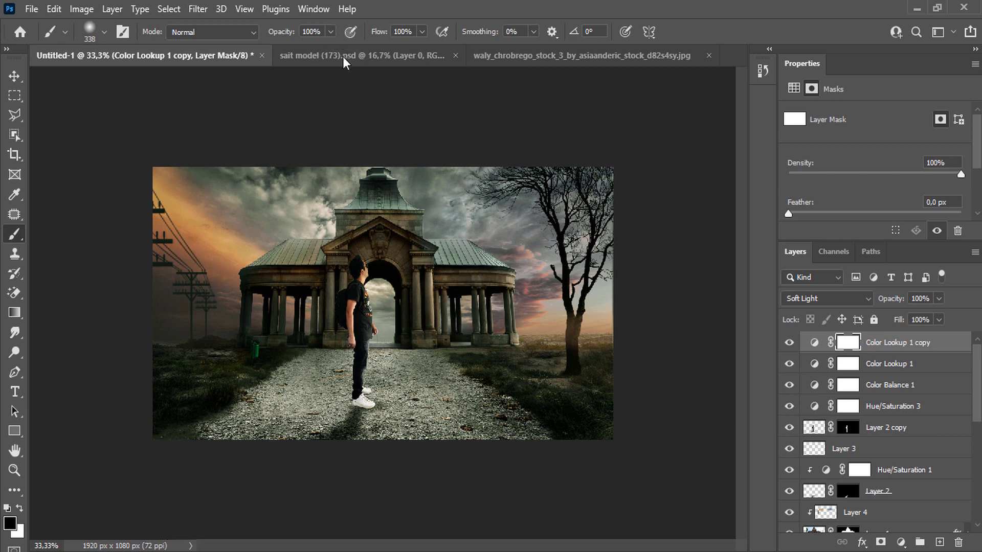
key(4)
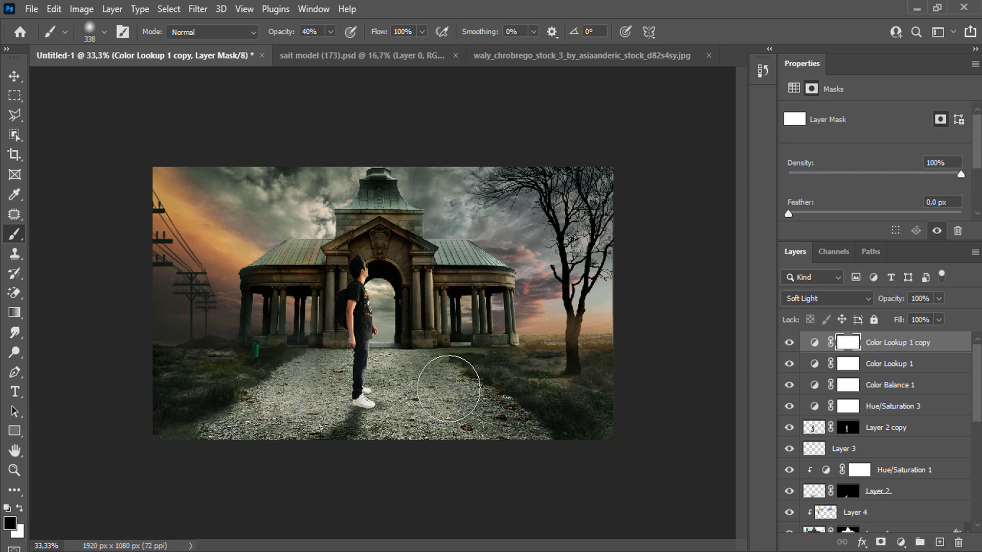
drag(356, 329, 344, 266)
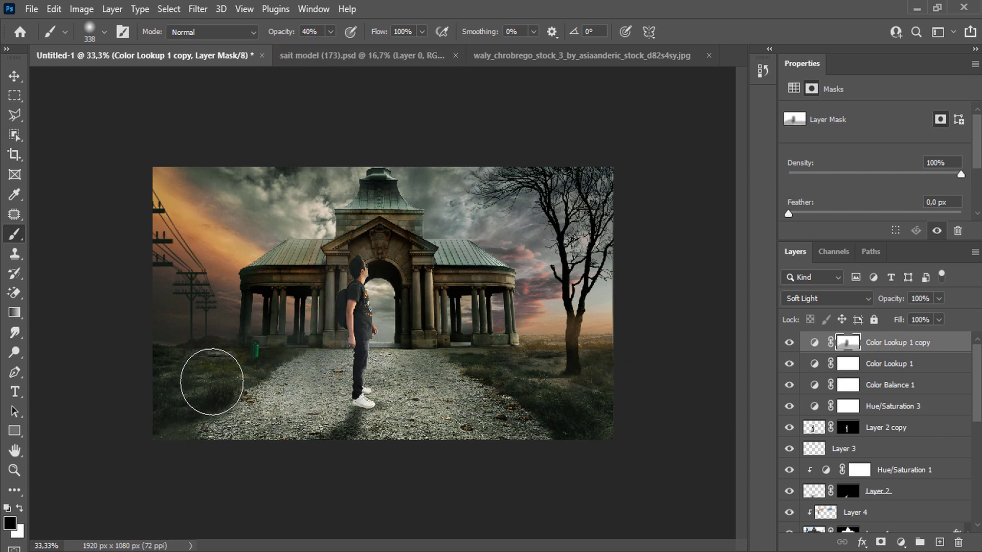
drag(592, 390, 554, 383)
drag(281, 401, 131, 412)
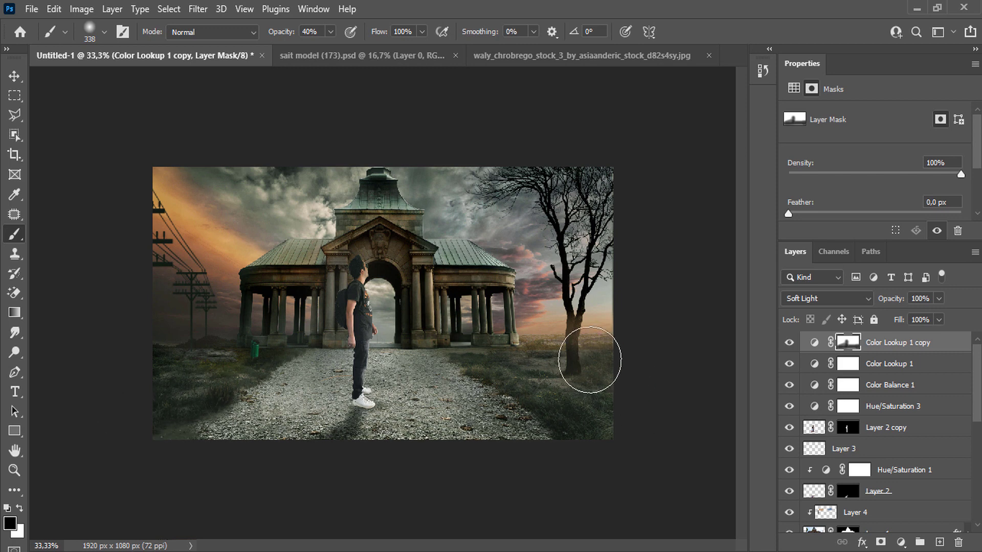
key(x)
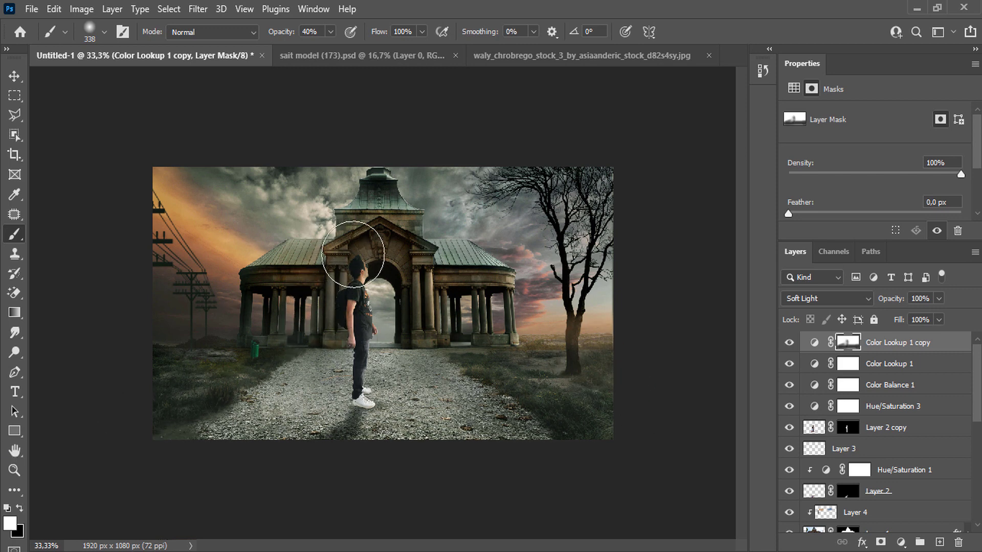
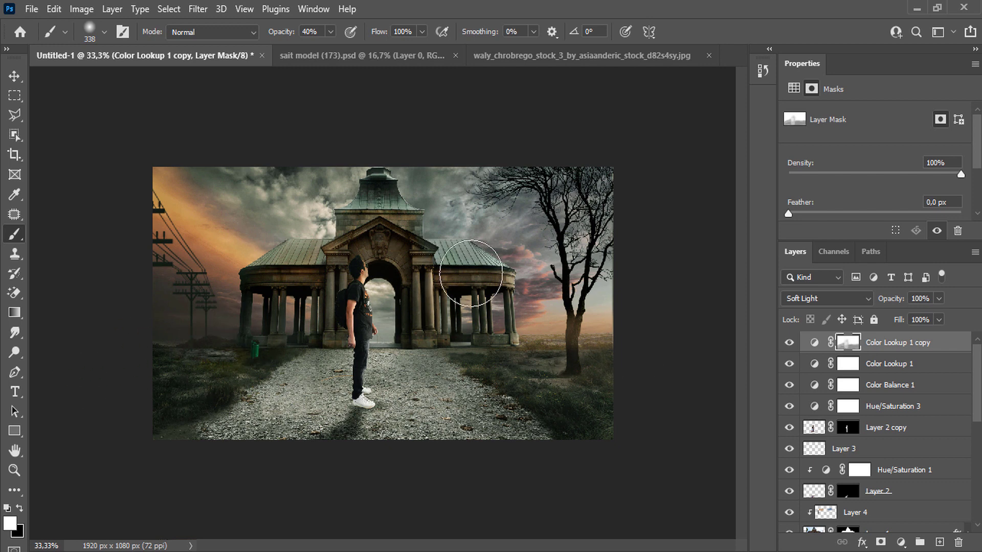
- Compare the composite with and without the Color Lookup 1 copy layer visible
click(788, 343)
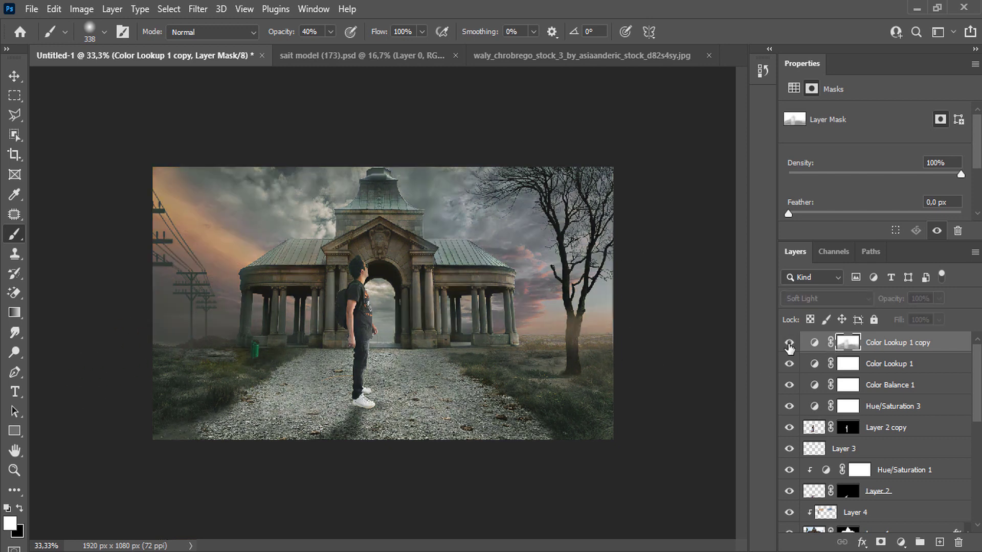
click(900, 542)
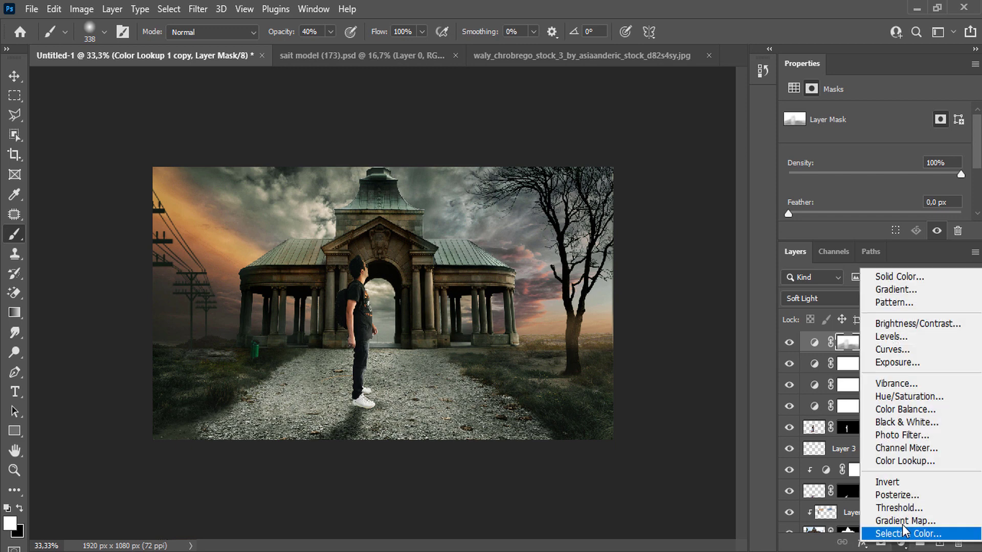
- Add a Levels adjustment with midtones 1.33 and white point 249
click(912, 337)
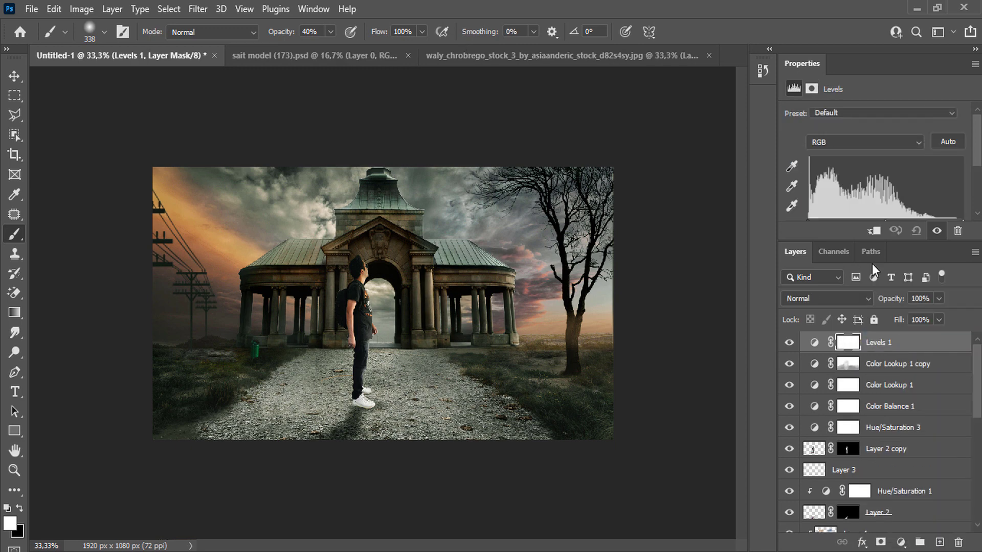
drag(895, 247, 895, 291)
drag(886, 223, 866, 225)
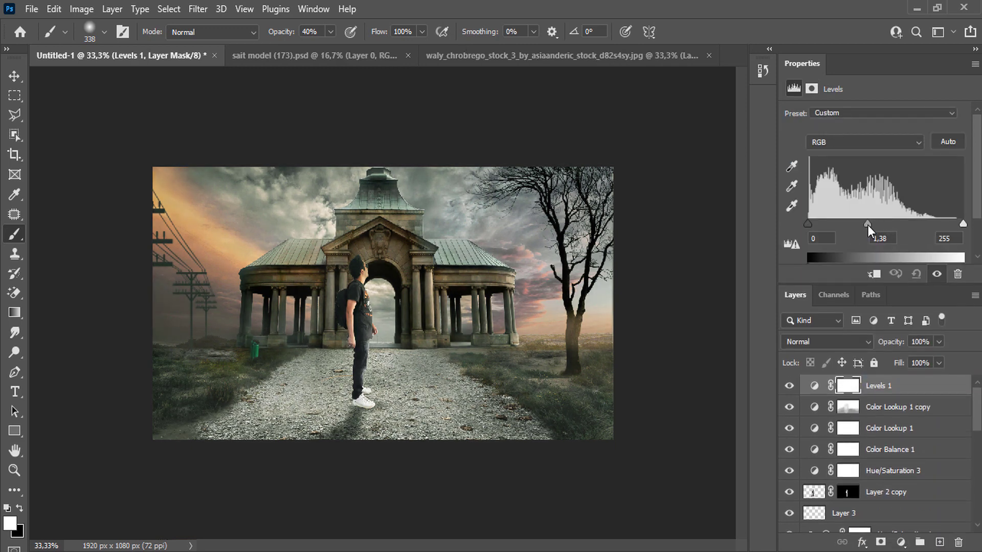
mouse_move(963, 223)
mouse_down()
mouse_move(841, 224)
mouse_move(959, 223)
mouse_move(953, 256)
mouse_up()
scroll(951, 230, down, 1)
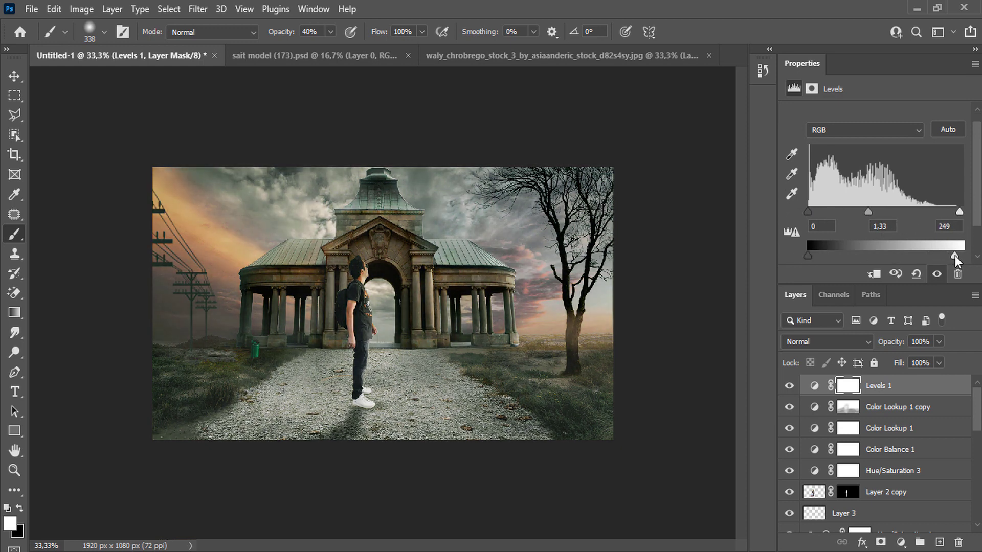
- Shift the Color Balance 1 midtones toward cyan to cool the image
click(848, 452)
click(817, 451)
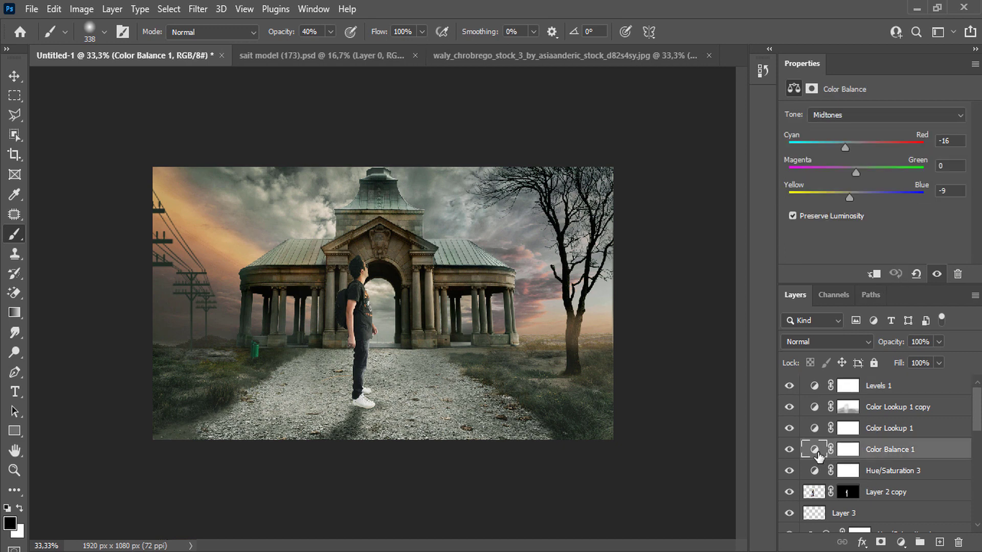
click(833, 148)
mouse_move(848, 198)
mouse_down()
mouse_move(878, 198)
mouse_move(851, 199)
mouse_up()
mouse_move(836, 149)
mouse_down()
mouse_move(820, 150)
mouse_move(852, 155)
mouse_up()
click(902, 387)
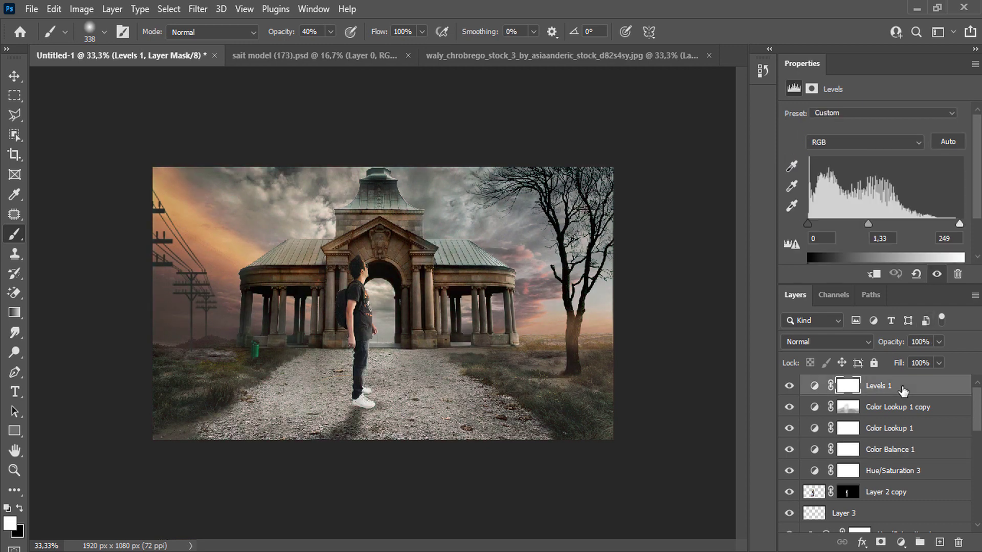
click(195, 9)
- In the Camera Raw filter, shift the Reds hue and strongly saturate the Oranges
click(236, 127)
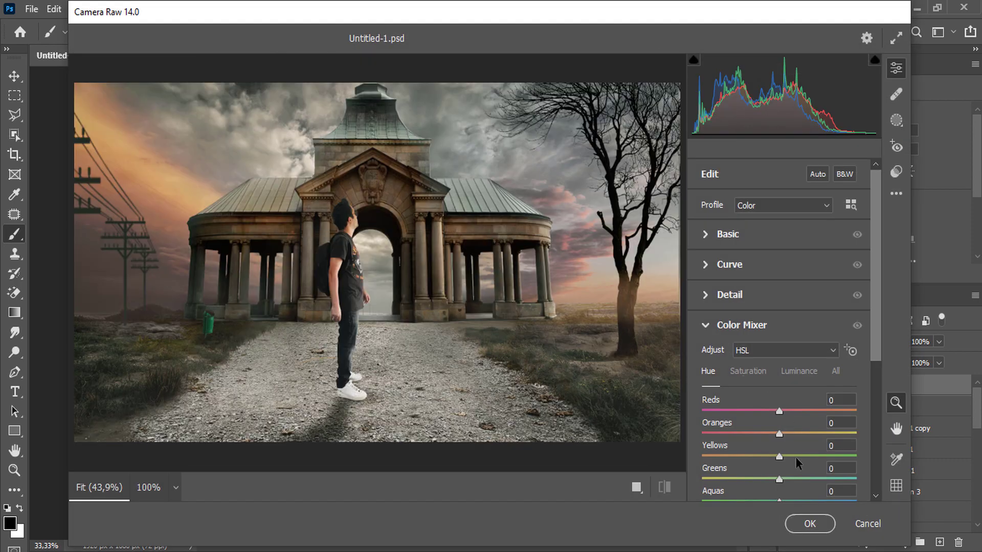
scroll(818, 313, down, 3)
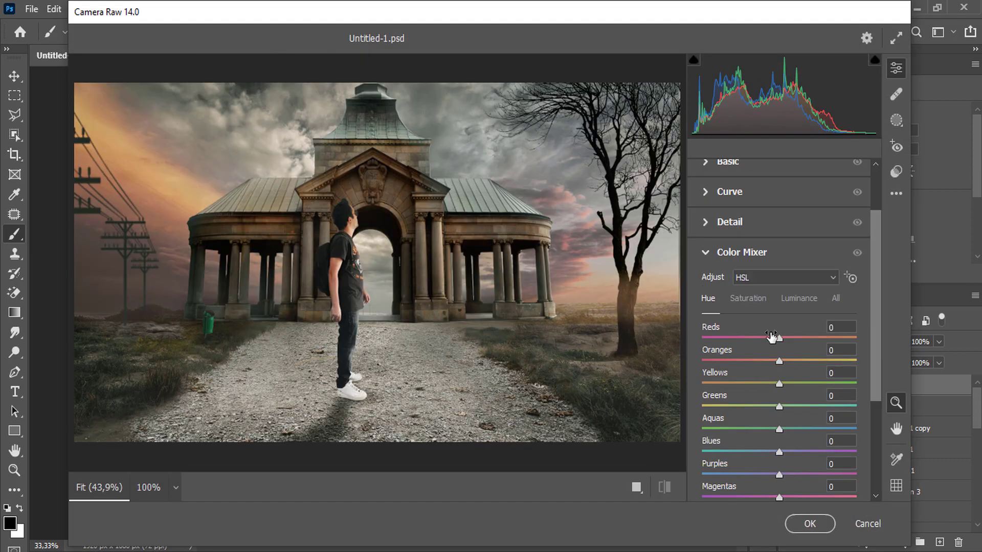
scroll(798, 287, down, 3)
drag(832, 264, 790, 271)
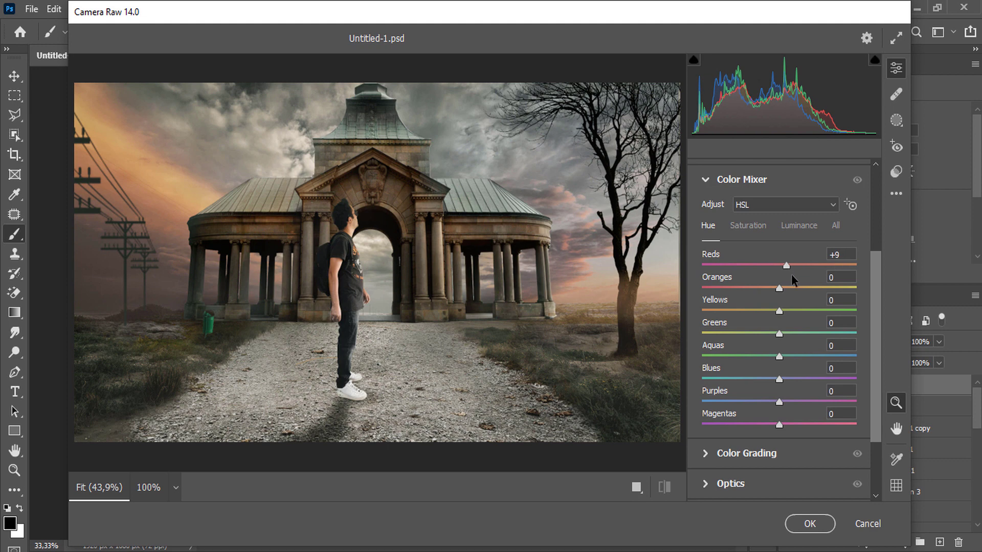
click(747, 225)
drag(779, 287, 852, 289)
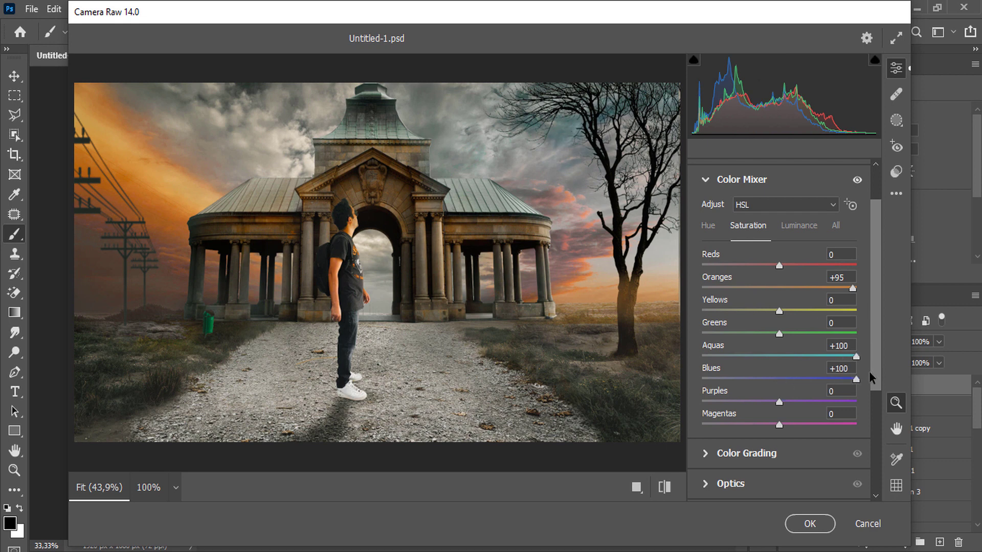
- Raise the Oranges luminance to +48 and fine-tune the Oranges hue
click(798, 225)
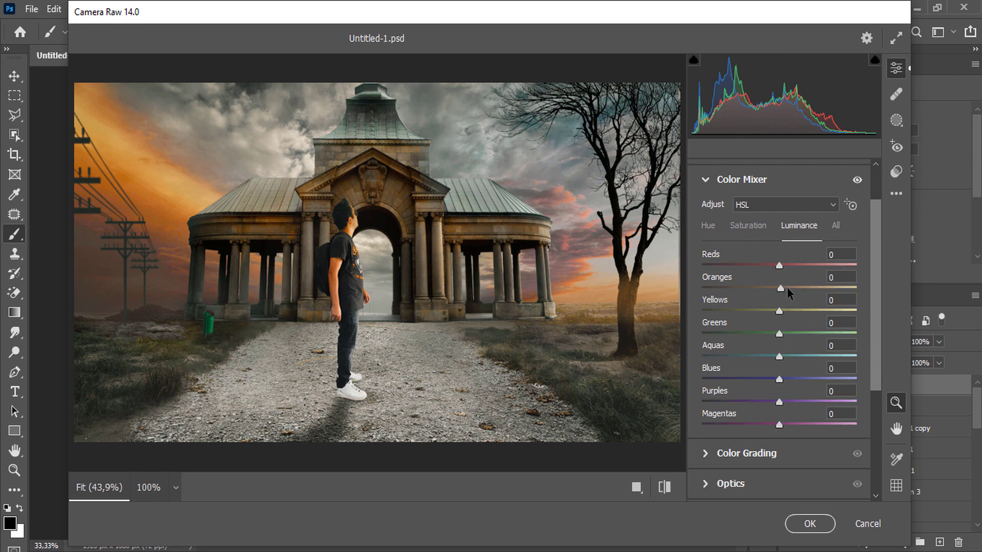
mouse_move(781, 287)
mouse_down()
mouse_move(861, 283)
mouse_move(816, 289)
mouse_up()
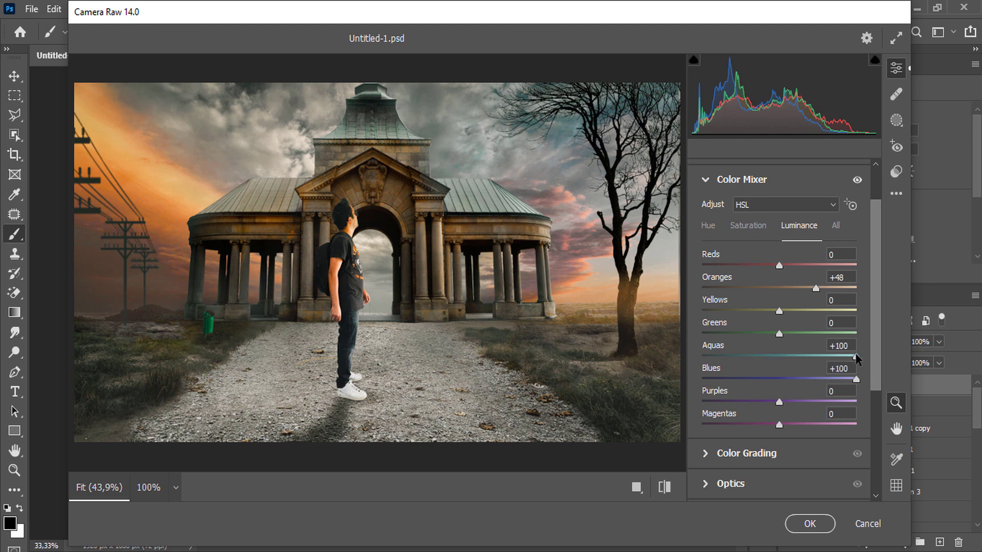
click(835, 226)
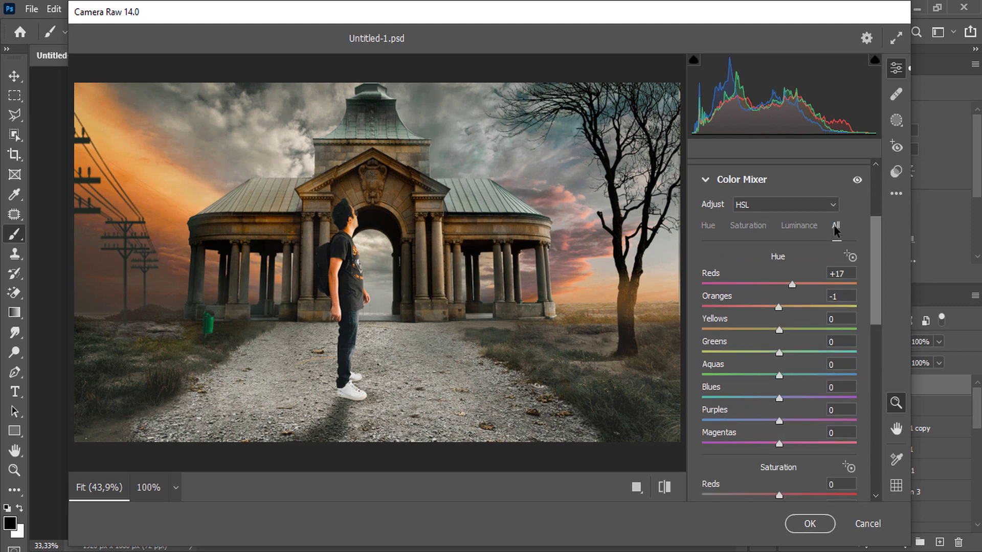
mouse_move(779, 308)
mouse_down()
mouse_move(787, 309)
mouse_move(753, 312)
mouse_move(768, 311)
mouse_up()
scroll(834, 394, down, 2)
scroll(768, 414, down, 3)
scroll(756, 404, down, 5)
scroll(726, 384, down, 1)
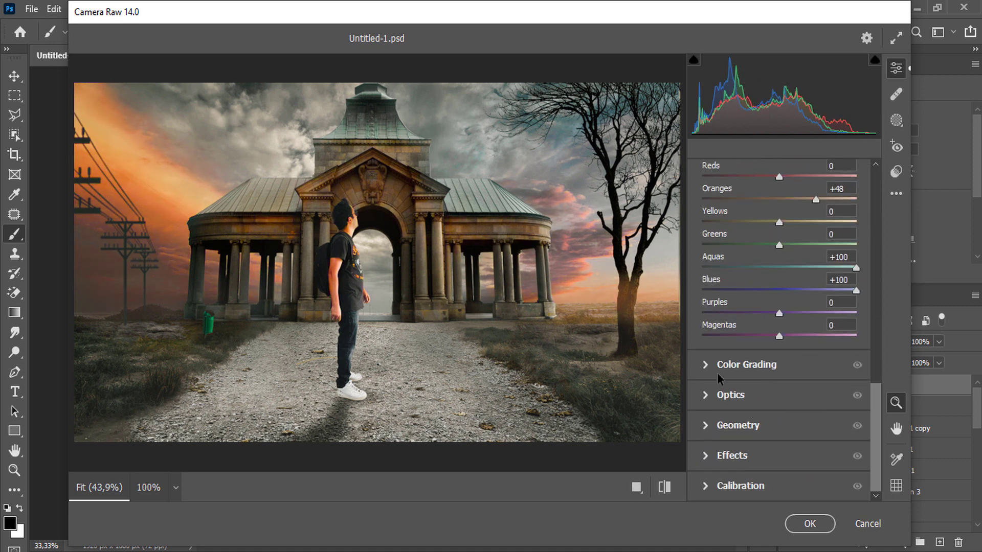
click(886, 178)
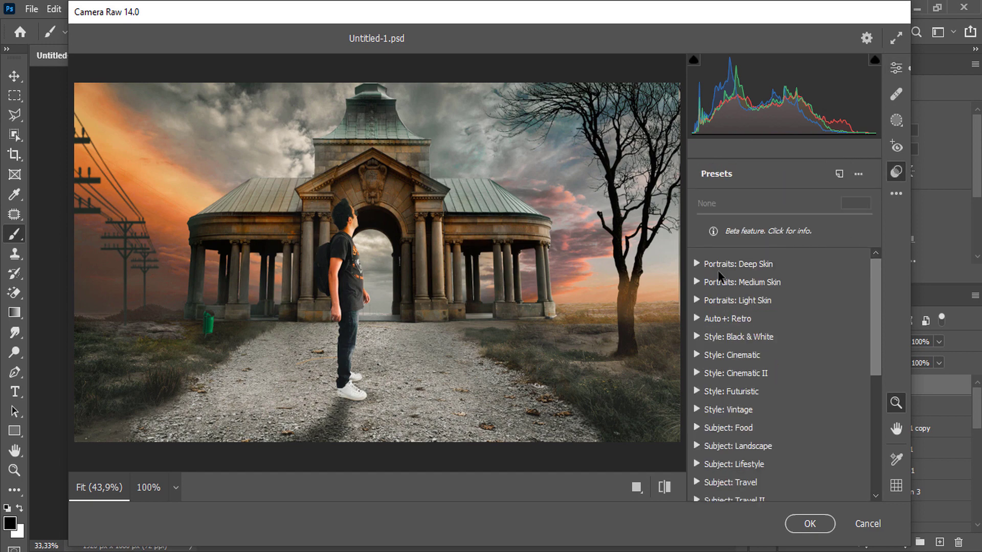
- Apply the Vivid preset from the Color group of Camera Raw looks
scroll(716, 332, down, 4)
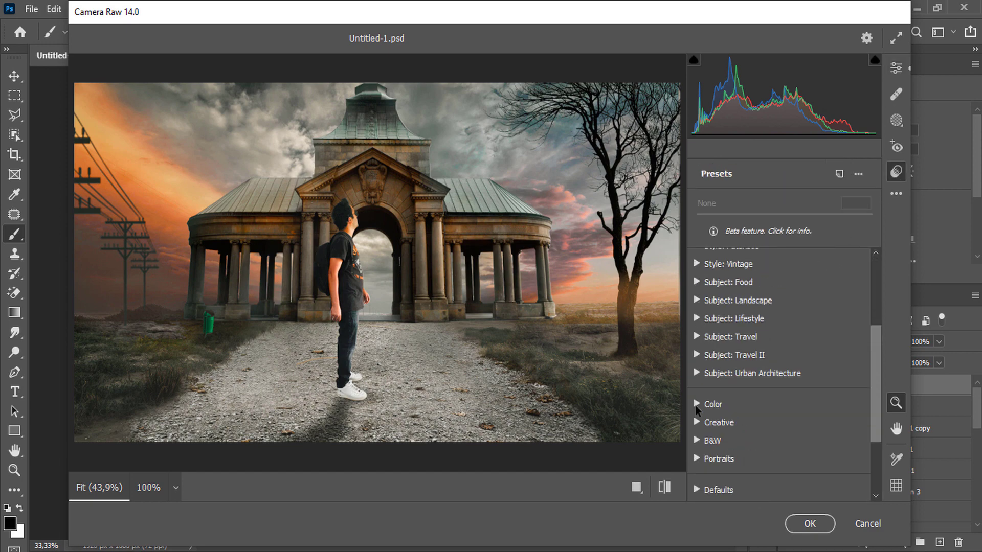
click(696, 404)
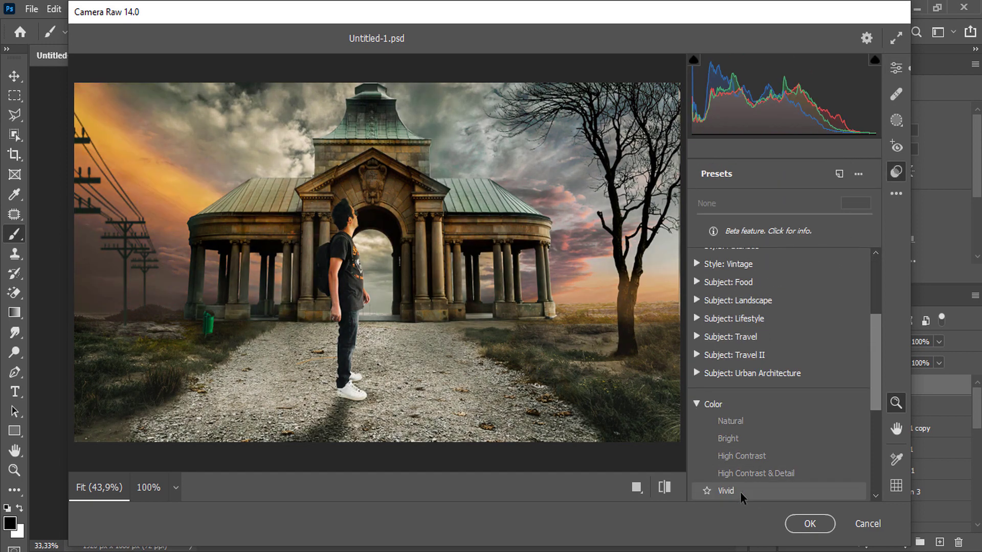
click(740, 492)
scroll(768, 469, down, 1)
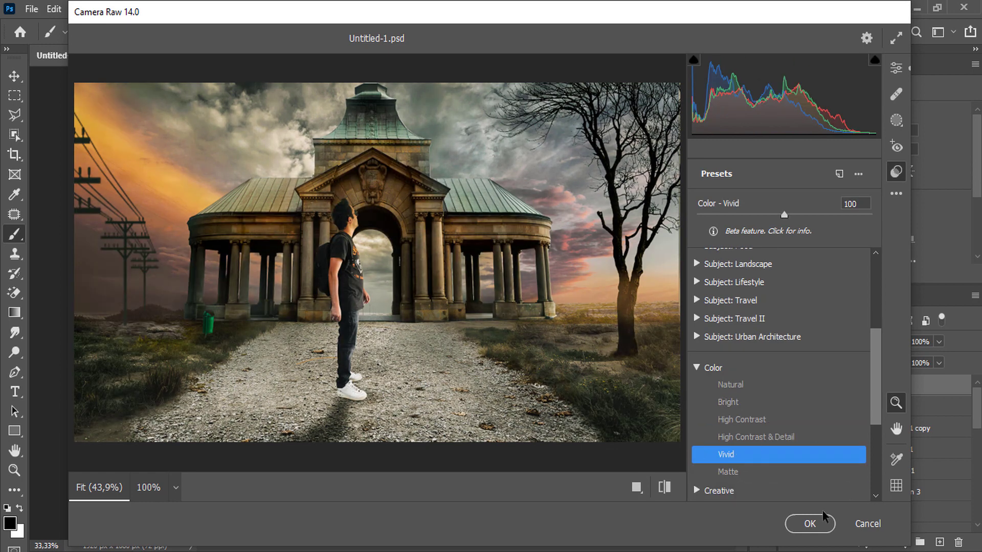
click(894, 74)
- Adjust the tone curve to brighten the lights and rebalance the shadows
scroll(761, 383, up, 3)
scroll(760, 358, up, 3)
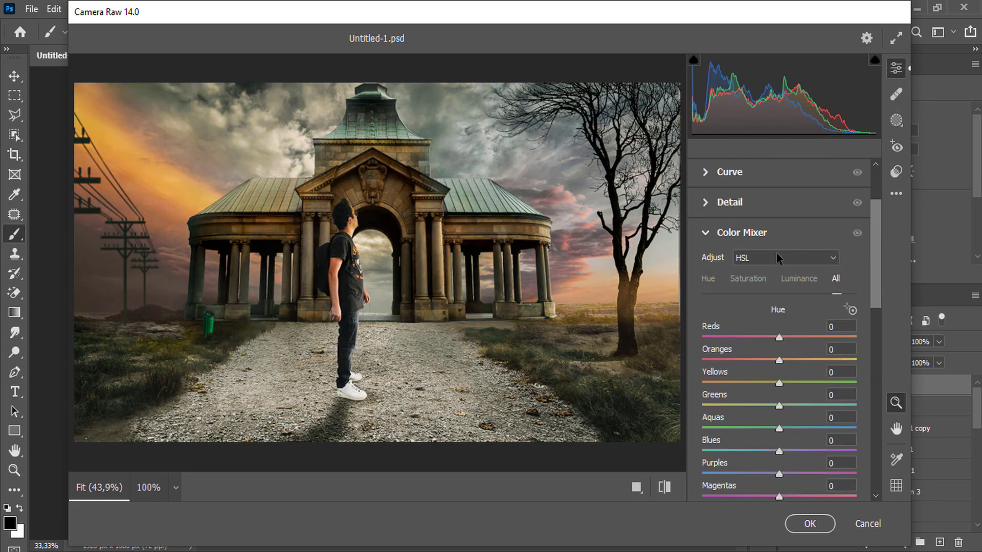
scroll(741, 306, up, 3)
click(721, 276)
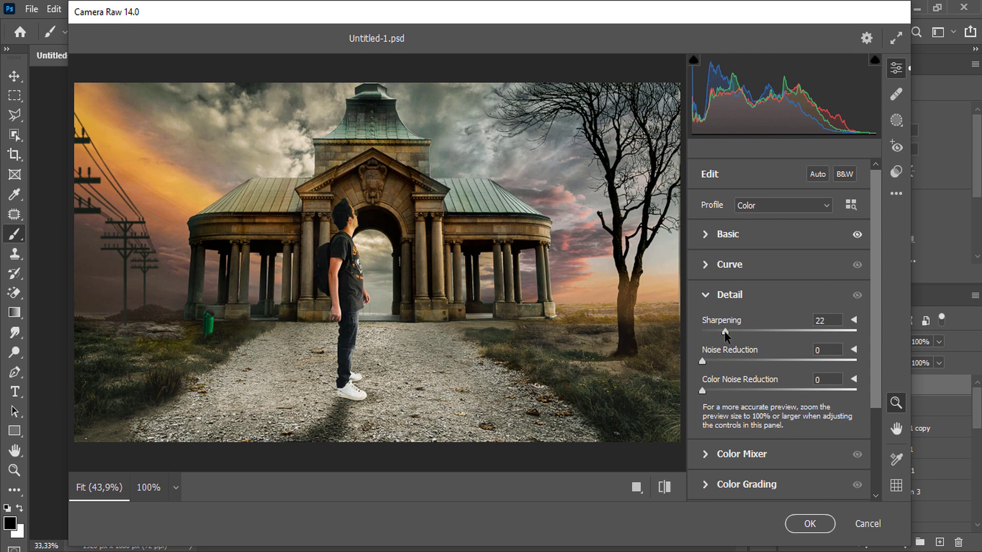
click(702, 261)
mouse_move(780, 448)
mouse_down()
mouse_move(812, 450)
mouse_move(795, 449)
mouse_move(824, 496)
mouse_move(782, 497)
mouse_up()
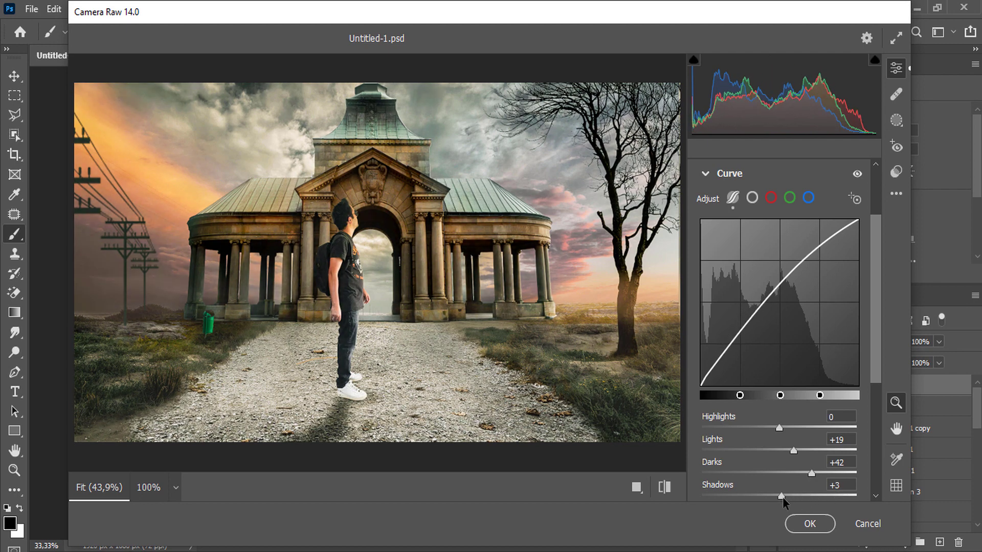
drag(792, 450, 855, 451)
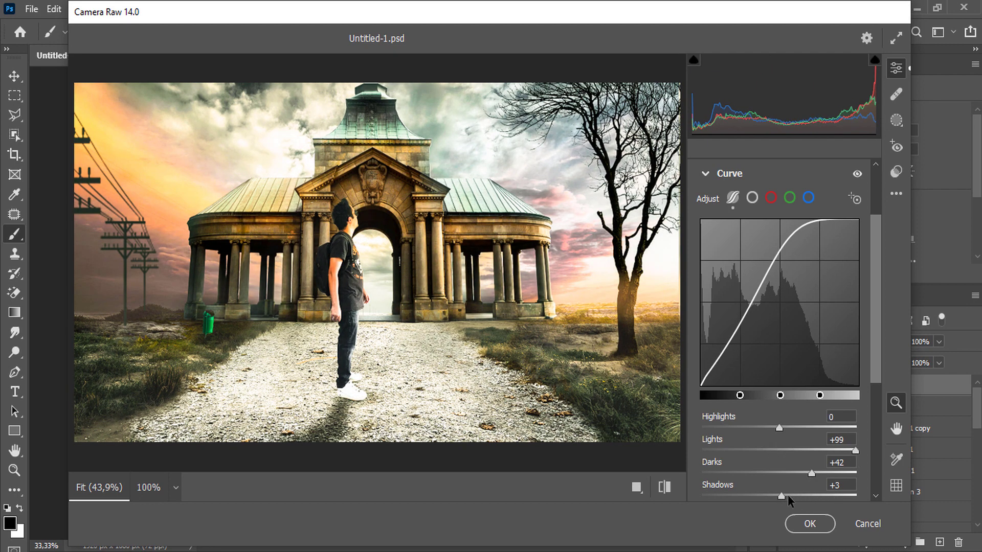
mouse_move(787, 495)
mouse_down()
mouse_move(855, 492)
mouse_move(734, 492)
mouse_move(785, 496)
mouse_up()
drag(855, 451, 774, 453)
- Lift the blue-channel curve midtones, lower Contrast, and apply the Camera Raw edits
click(807, 198)
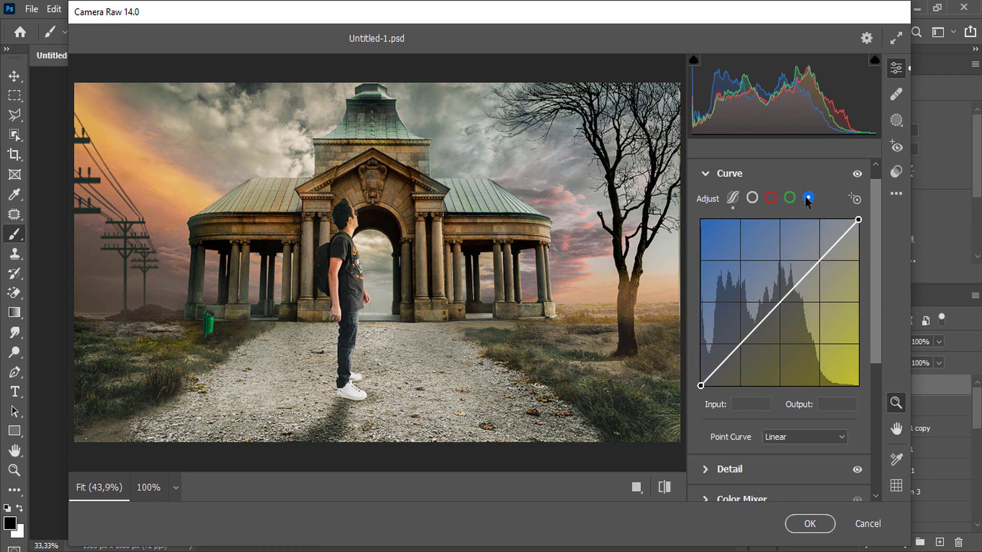
drag(757, 330, 758, 315)
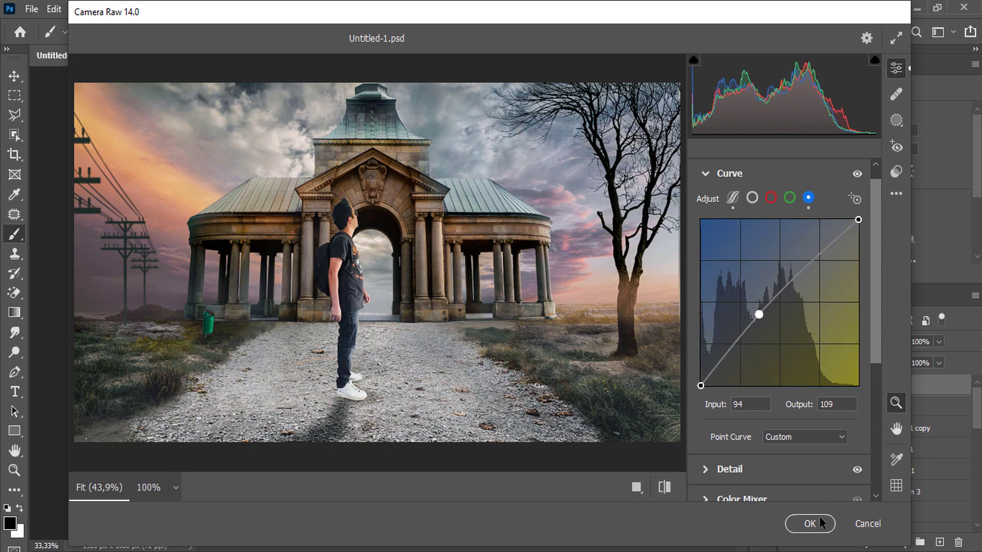
scroll(777, 332, up, 5)
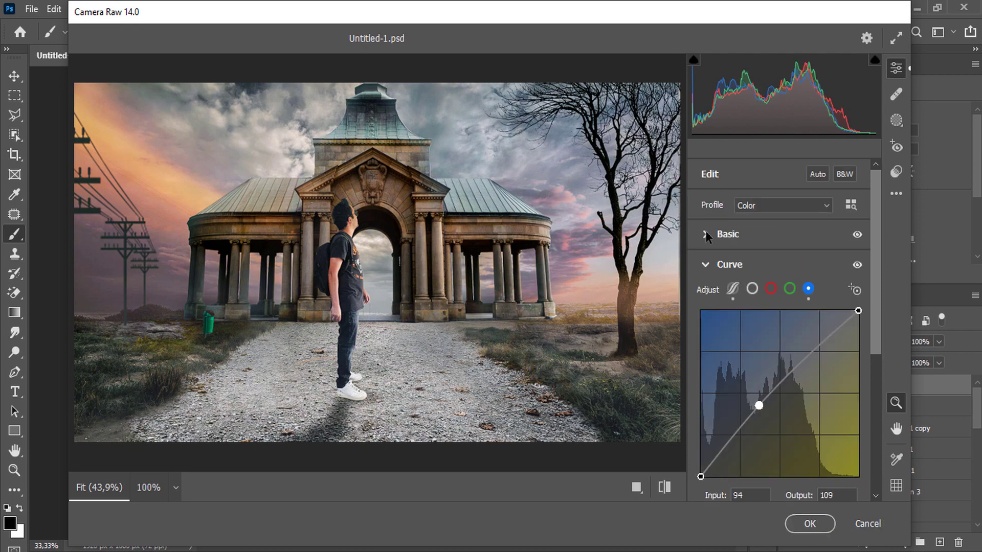
click(728, 233)
mouse_move(796, 314)
mouse_down()
mouse_move(821, 313)
mouse_move(784, 312)
mouse_move(773, 339)
mouse_move(786, 338)
mouse_up()
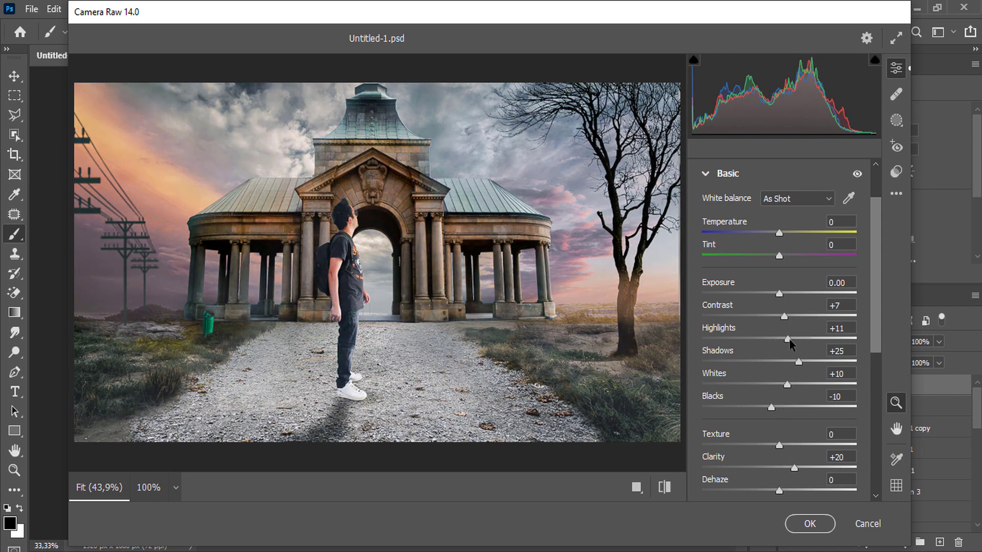
click(808, 525)
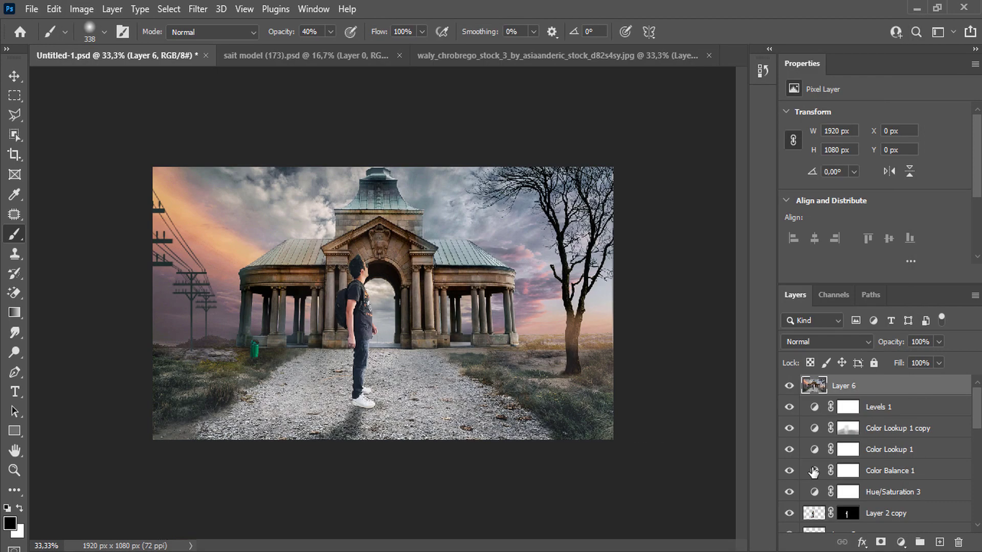
- On a new layer, paint a dark shadow around the tree's base with a soft 37 px brush
click(938, 543)
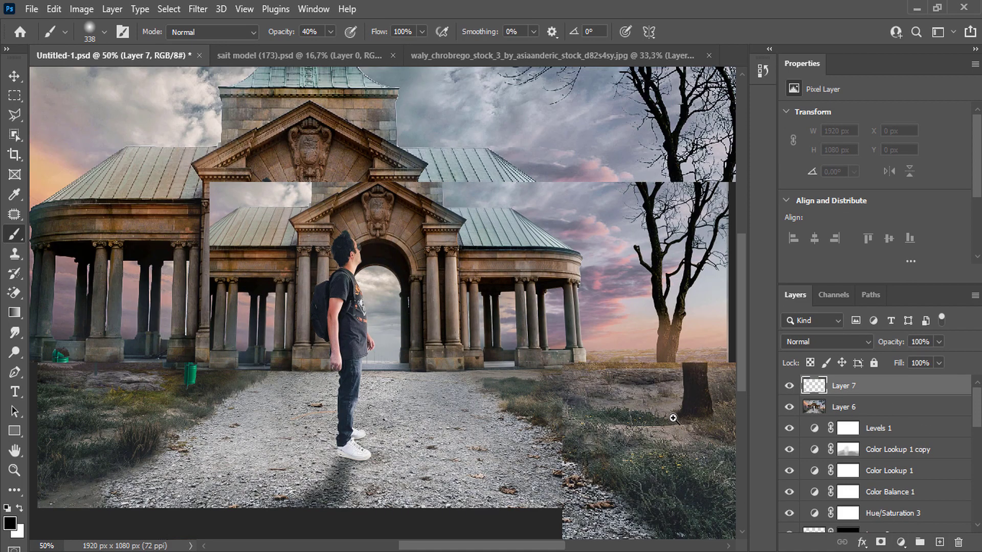
scroll(660, 373, up, 5)
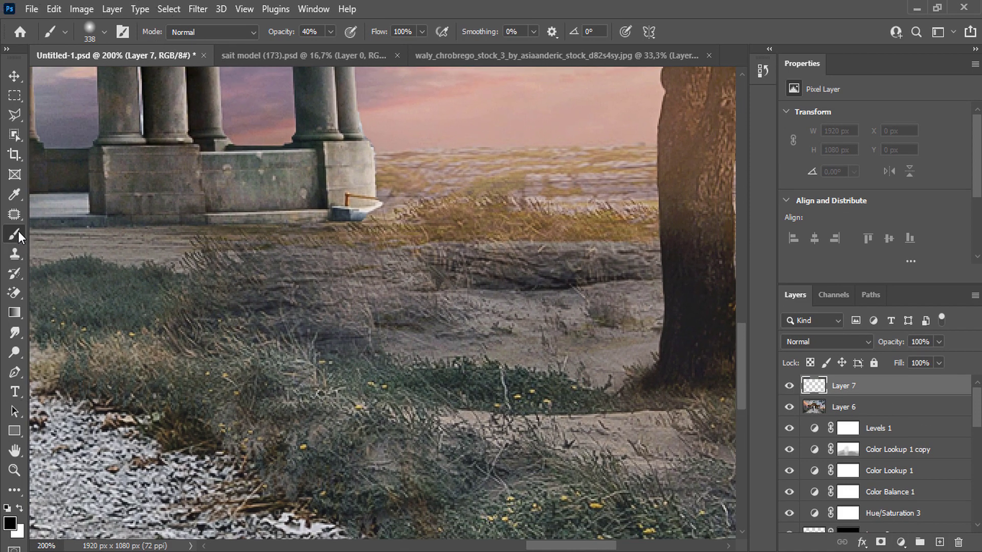
right_click(685, 306)
click(774, 310)
key(Return)
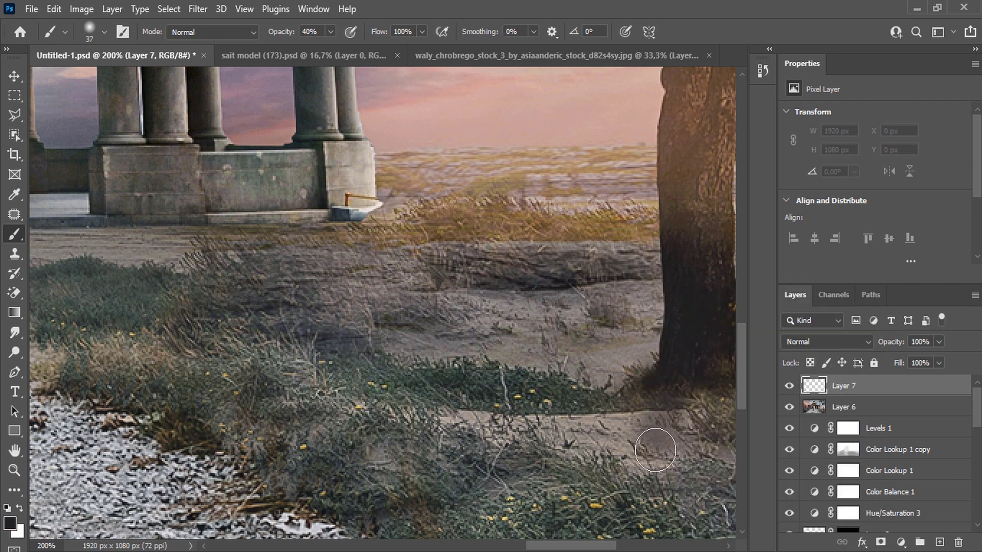
alt+click(633, 405)
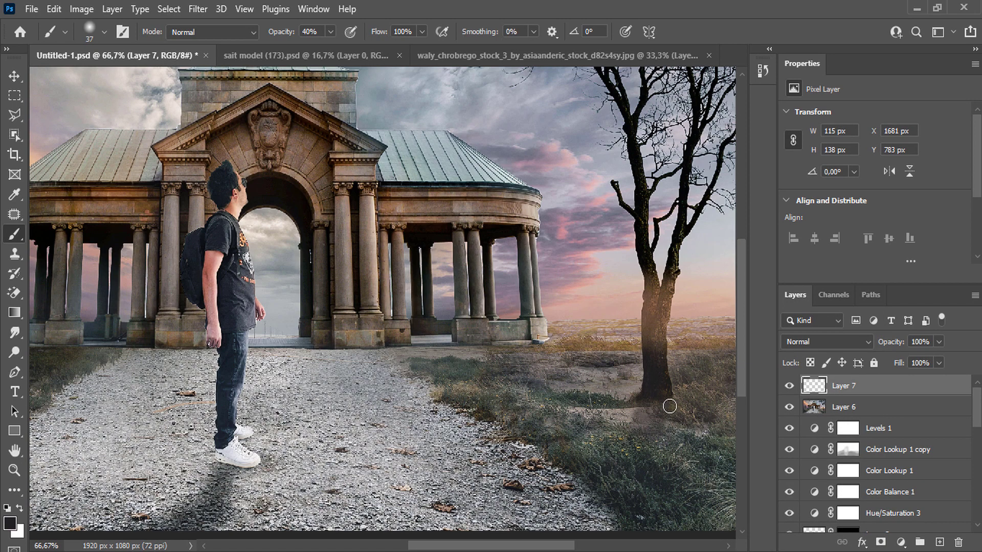
mouse_move(668, 406)
mouse_down()
mouse_move(637, 401)
mouse_move(648, 432)
mouse_move(639, 446)
mouse_up()
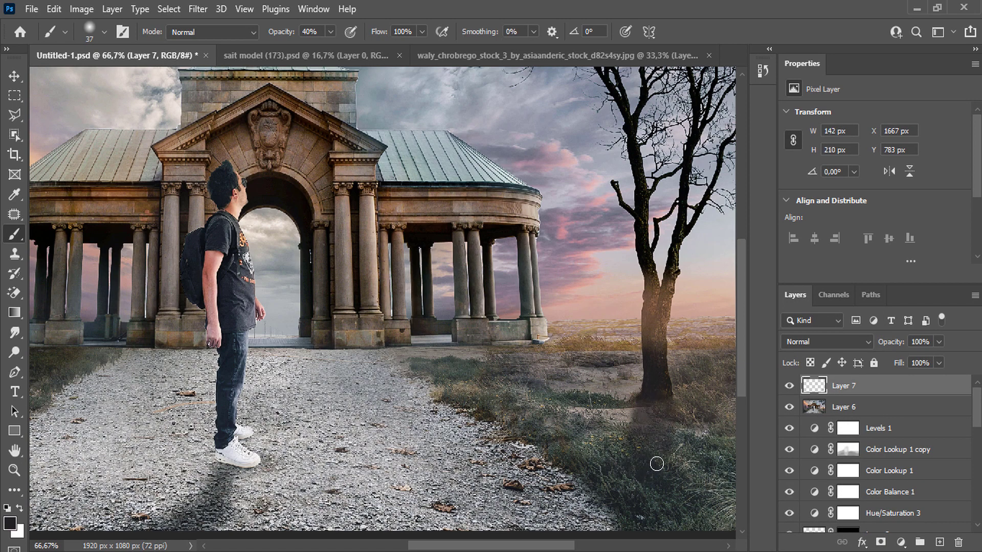
- On Layer 6, sample a brown grass colour and choose a small angled grass brush at higher opacity
click(830, 407)
scroll(562, 347, up, 1)
scroll(591, 351, up, 3)
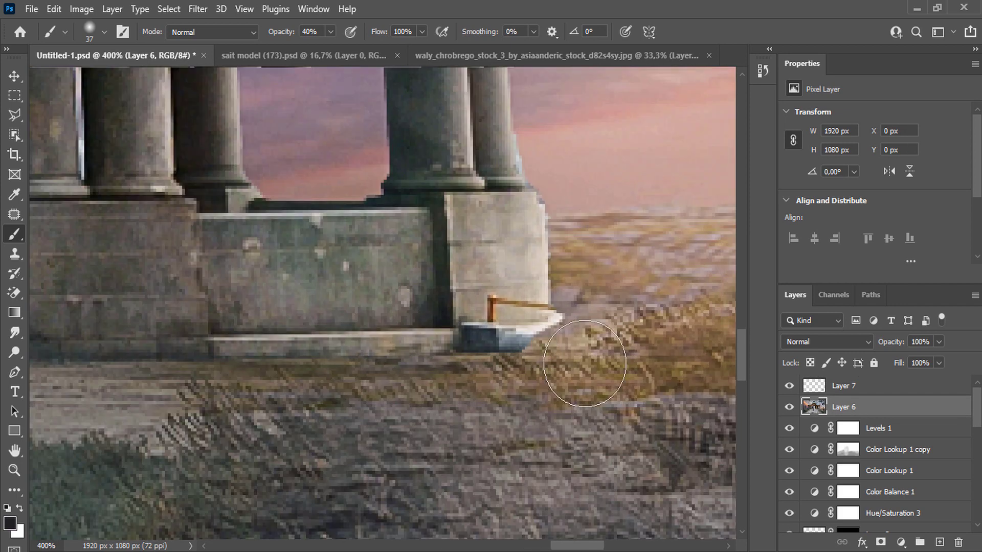
alt+click(676, 351)
right_click(677, 350)
double_click(706, 445)
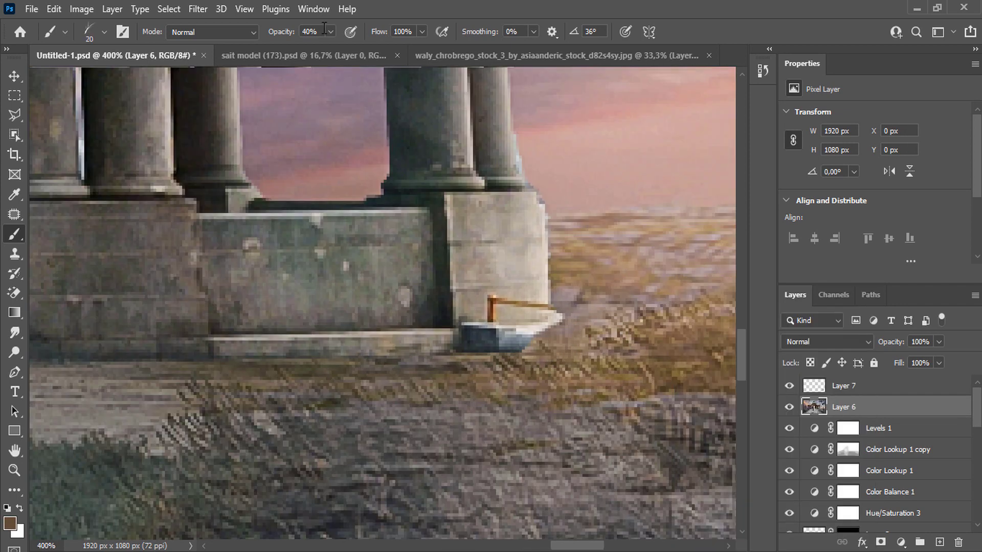
drag(330, 31, 377, 50)
- Paint brown and tan grass strokes over the pale object by the pavilion's right corner
drag(616, 333, 503, 342)
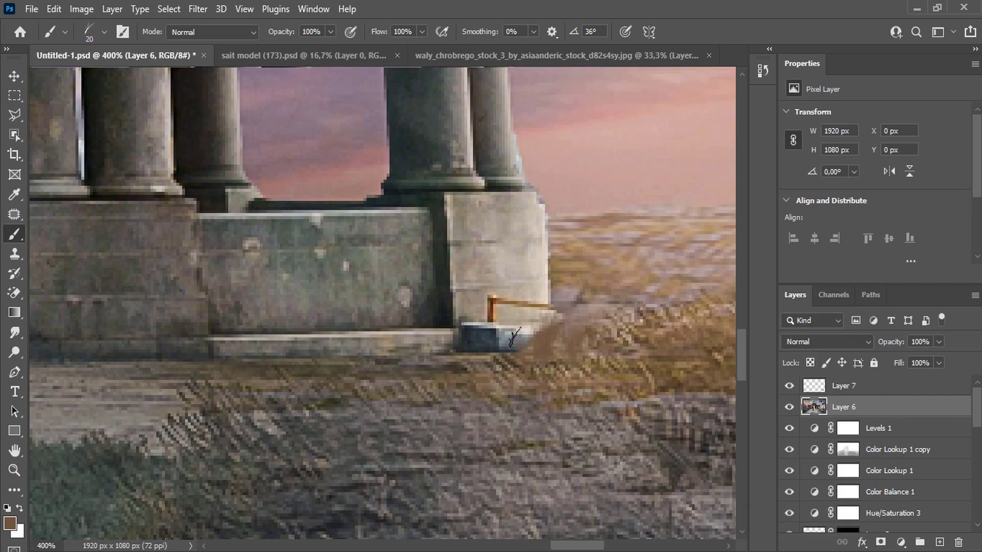
alt+click(638, 326)
drag(583, 332, 501, 358)
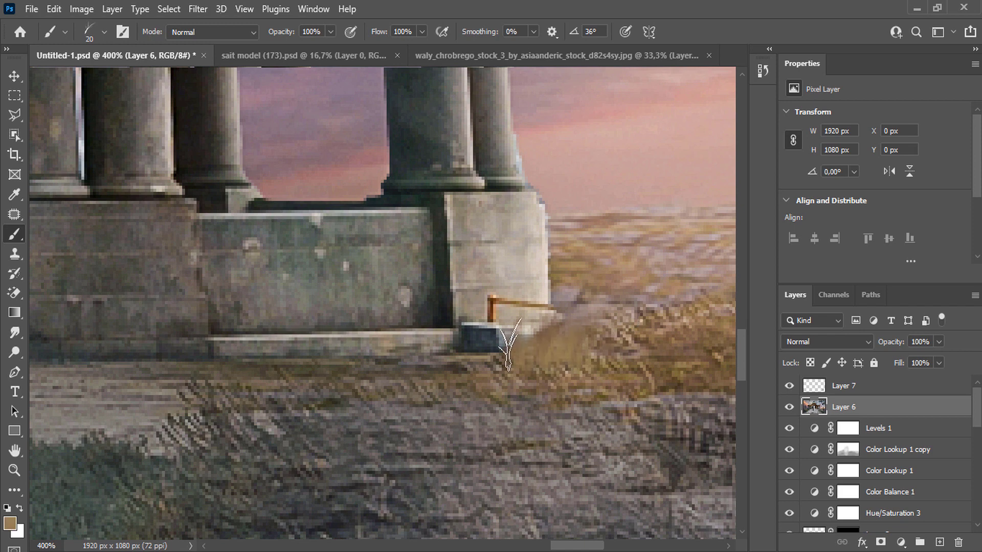
alt+click(653, 368)
drag(572, 355, 514, 353)
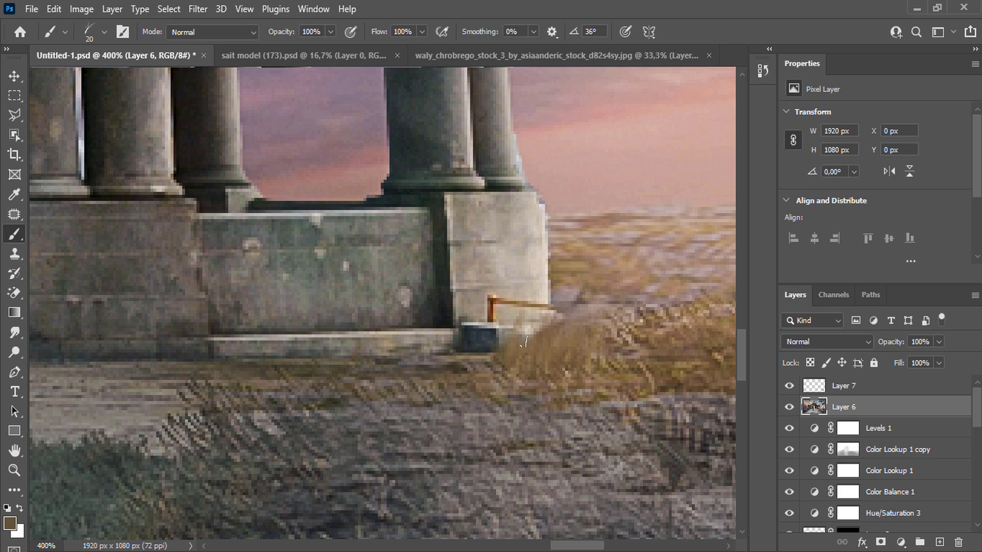
scroll(531, 353, down, 2)
scroll(460, 342, down, 2)
- Add a Selective Color adjustment layer above Layer 7
scroll(358, 332, down, 2)
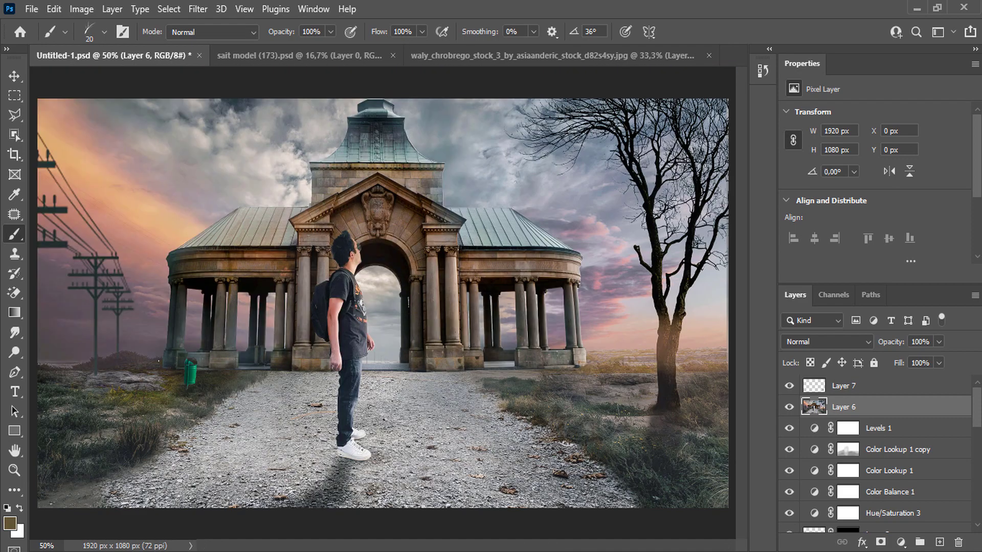
scroll(281, 323, down, 1)
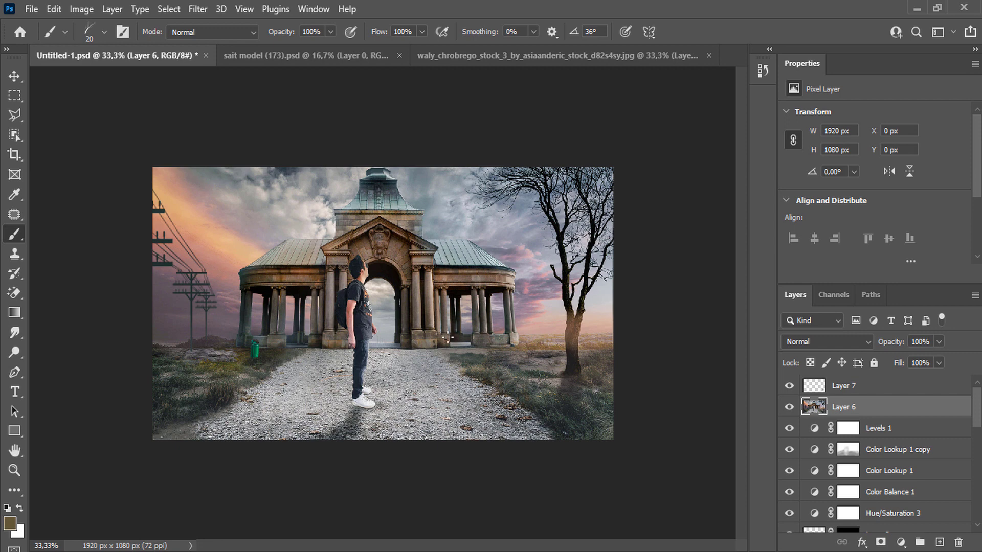
scroll(439, 328, down, 1)
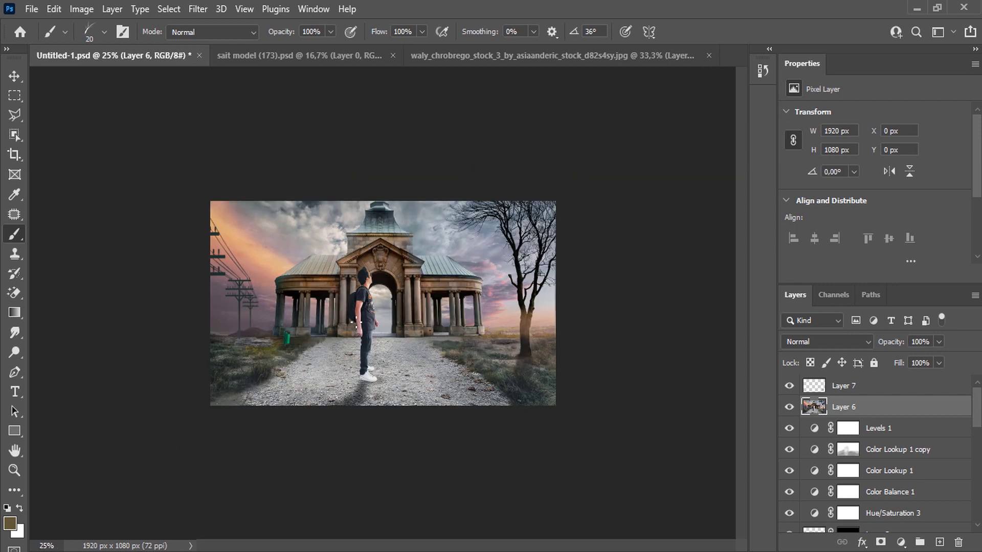
click(841, 386)
click(901, 542)
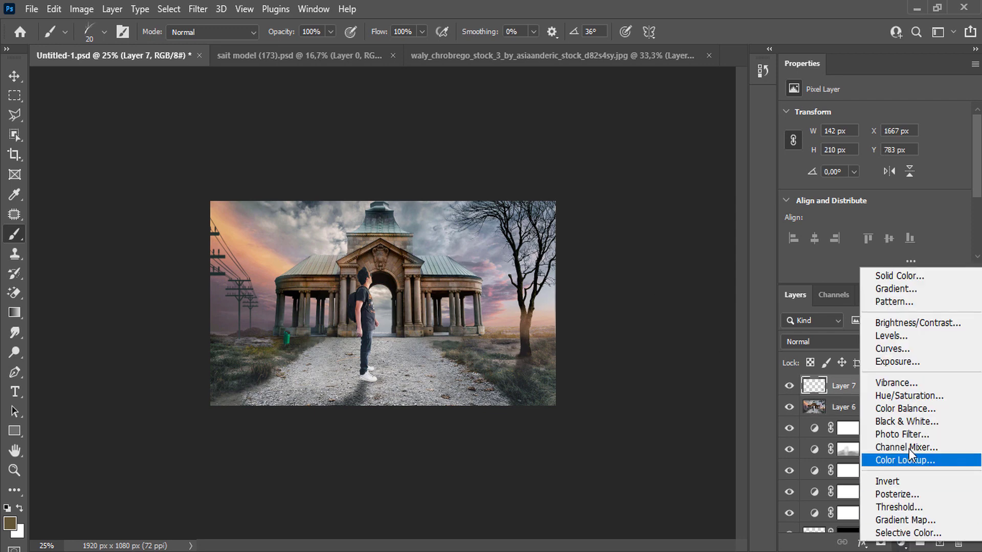
click(908, 533)
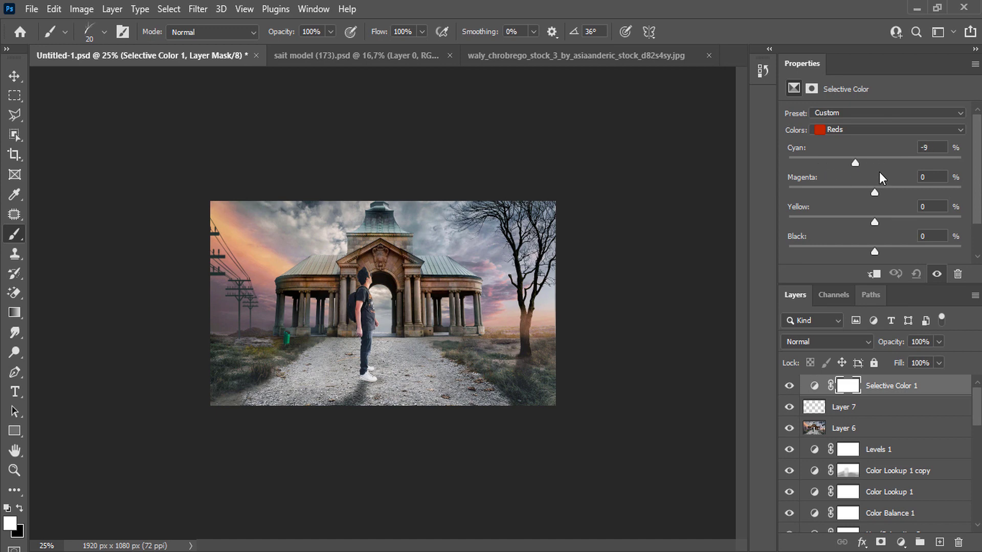
- Adjust Selective Color Reds (less cyan, magenta) and Yellows (cyan, magenta, less black)
drag(806, 183, 785, 184)
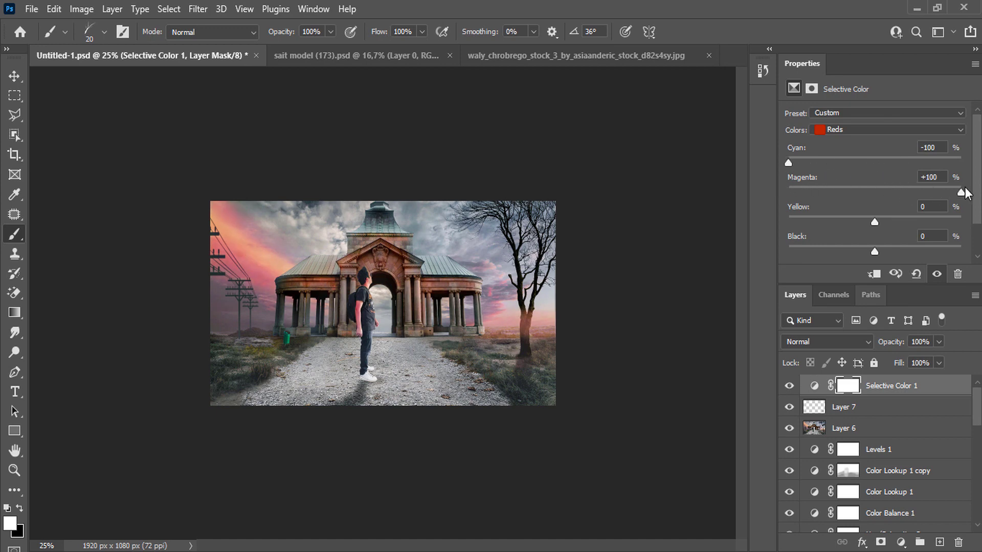
mouse_move(874, 193)
mouse_down()
mouse_move(856, 196)
mouse_move(867, 198)
mouse_move(853, 221)
mouse_up()
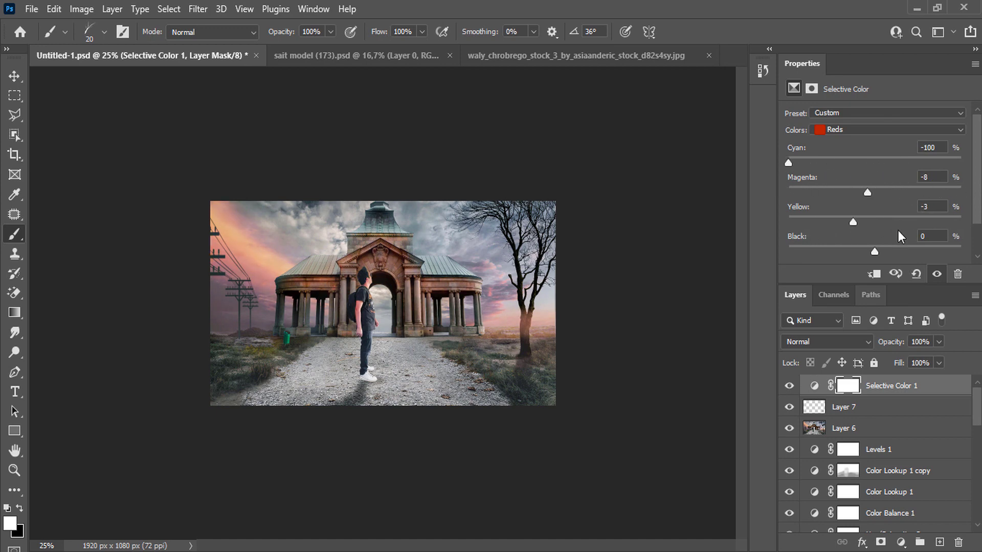
click(872, 129)
click(873, 148)
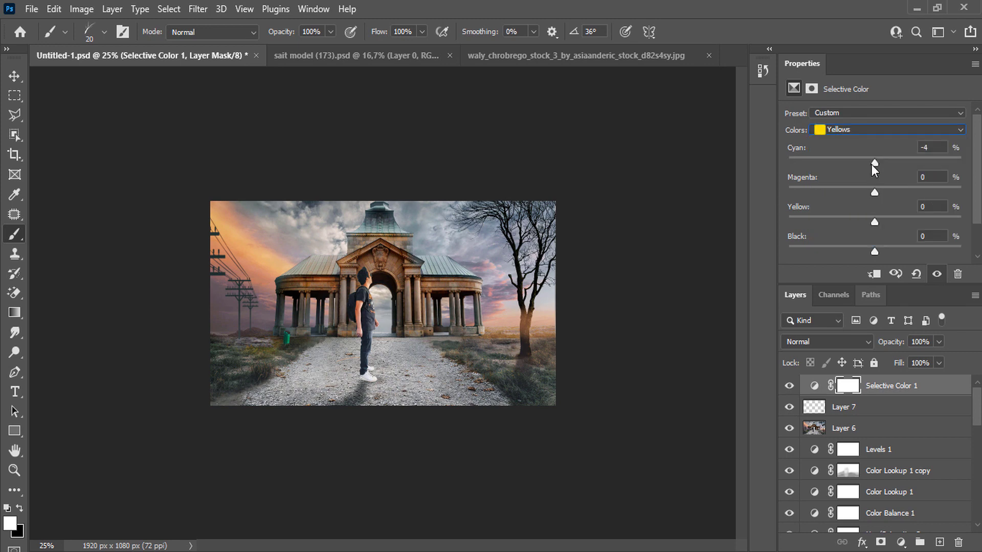
drag(871, 163, 924, 167)
mouse_move(875, 192)
mouse_down()
mouse_move(885, 193)
mouse_move(870, 192)
mouse_up()
drag(919, 248, 911, 251)
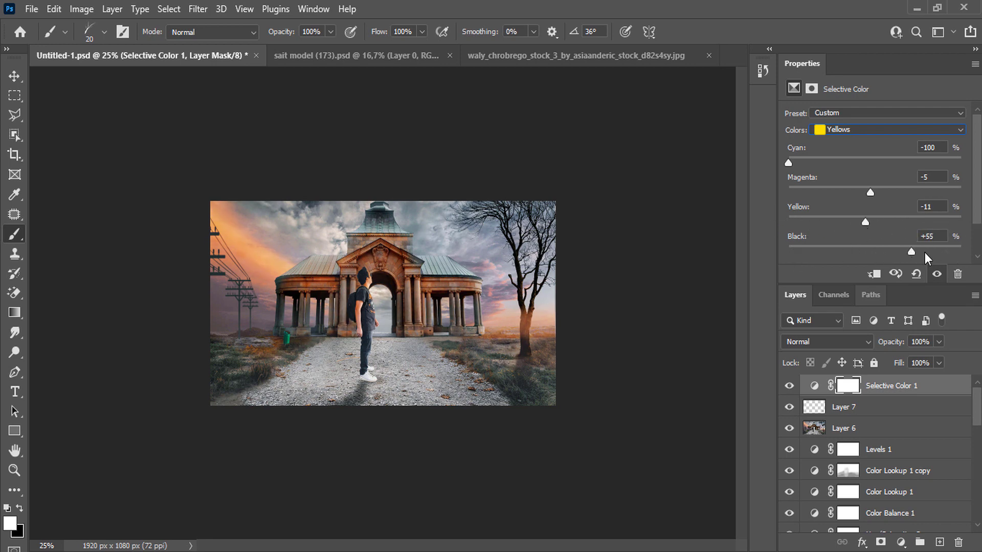
- Reduce yellow in the Cyans and set Blues to Cyan +38, Magenta +100, Yellow +54
click(864, 129)
click(853, 175)
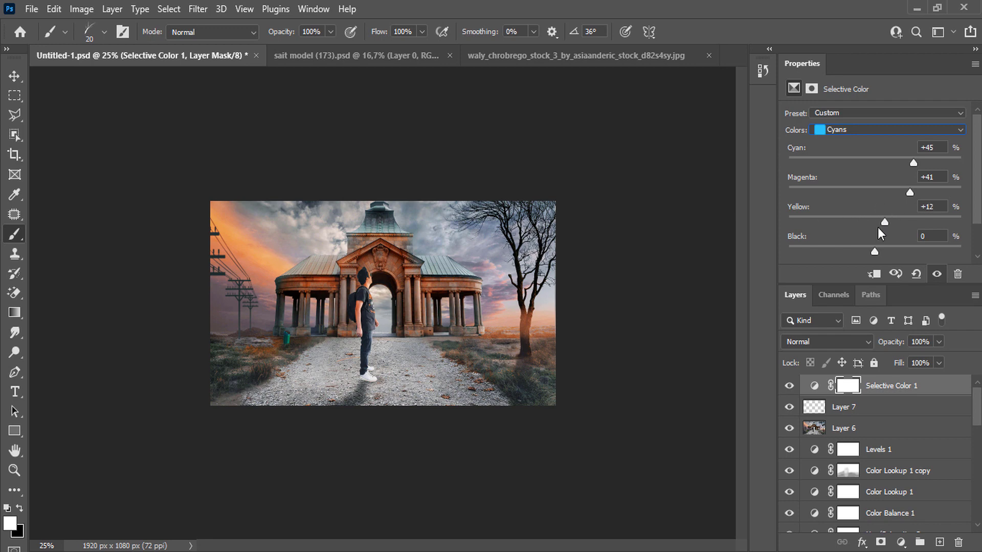
drag(877, 221, 865, 222)
click(885, 130)
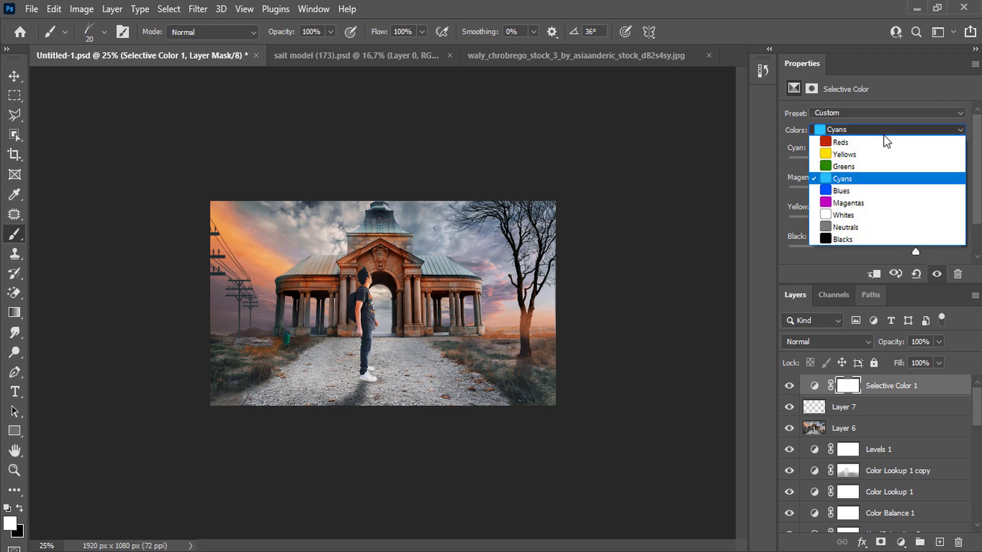
click(864, 191)
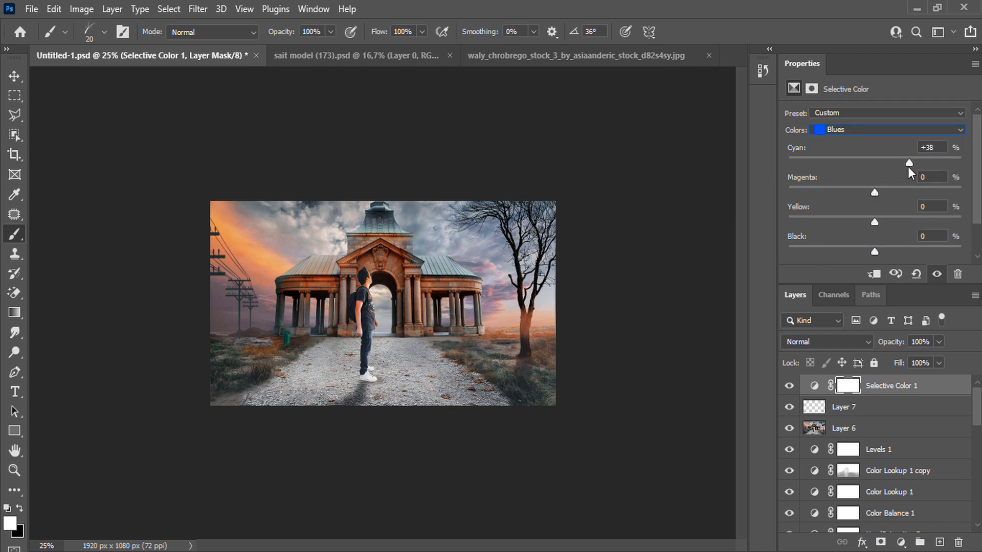
drag(793, 192, 961, 192)
click(901, 542)
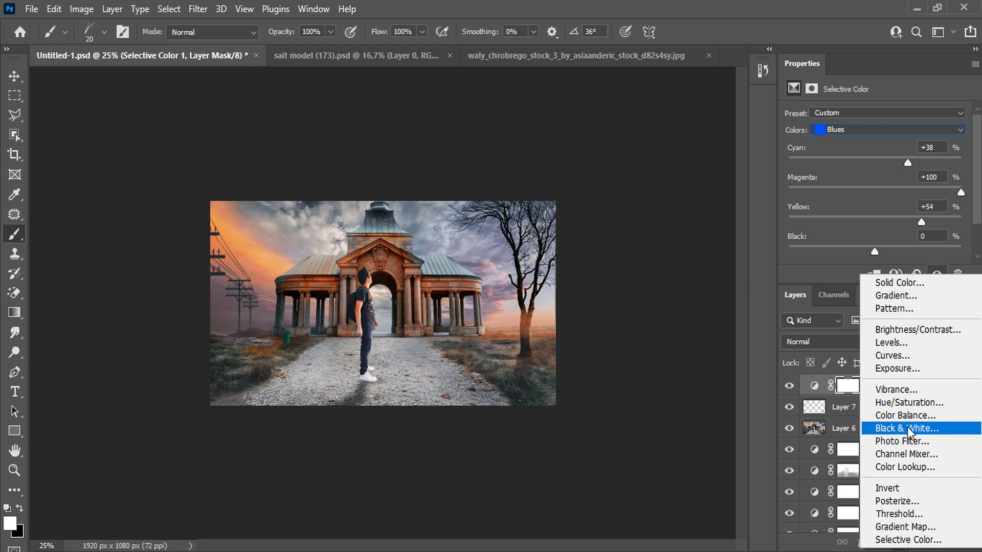
- Add a Curves adjustment that darkens the image using a single curve point
click(911, 355)
mouse_move(906, 194)
mouse_down()
mouse_move(906, 230)
mouse_move(874, 190)
mouse_move(901, 229)
mouse_move(915, 204)
mouse_up()
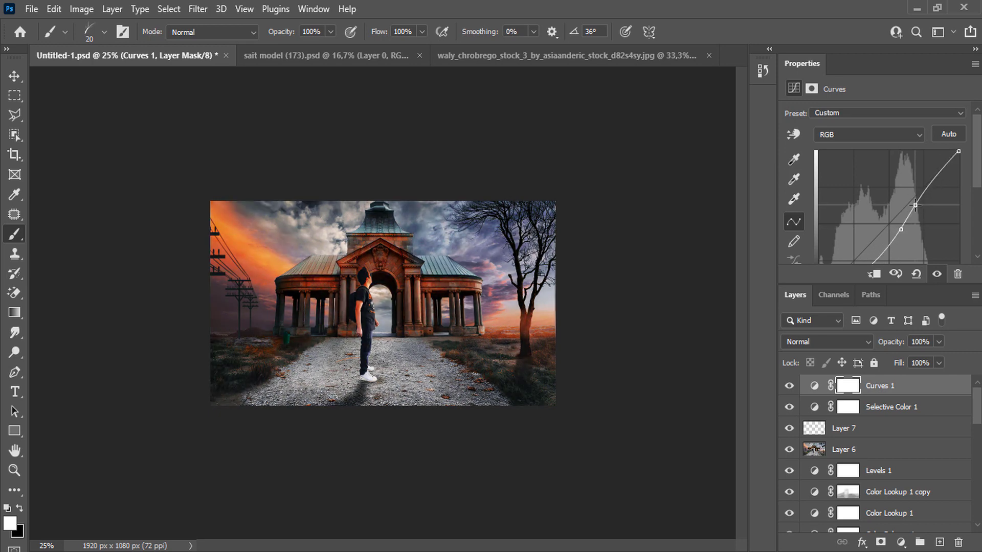
ctrl+click(915, 205)
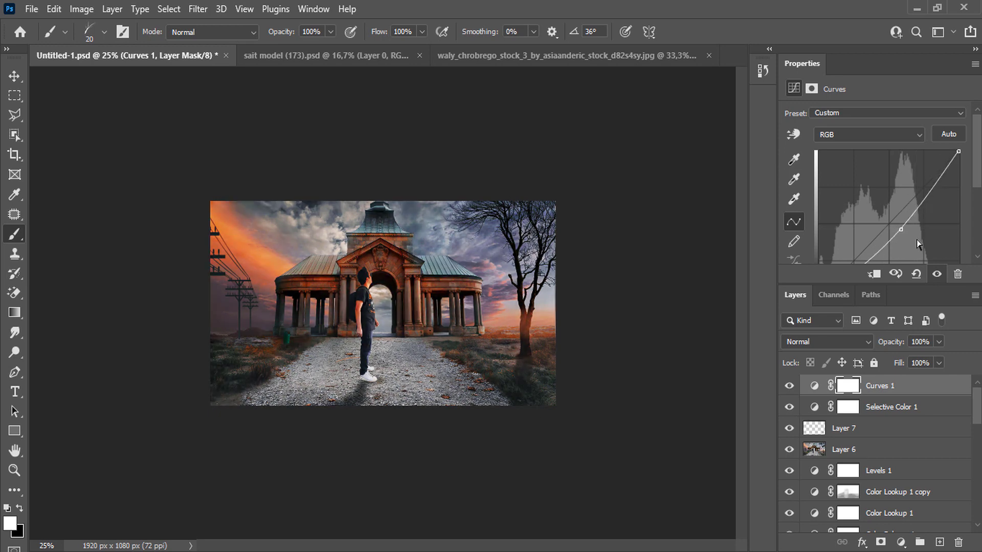
click(788, 387)
- Fill the Curves 1 mask black using a soft round 385 px brush
right_click(398, 340)
click(428, 407)
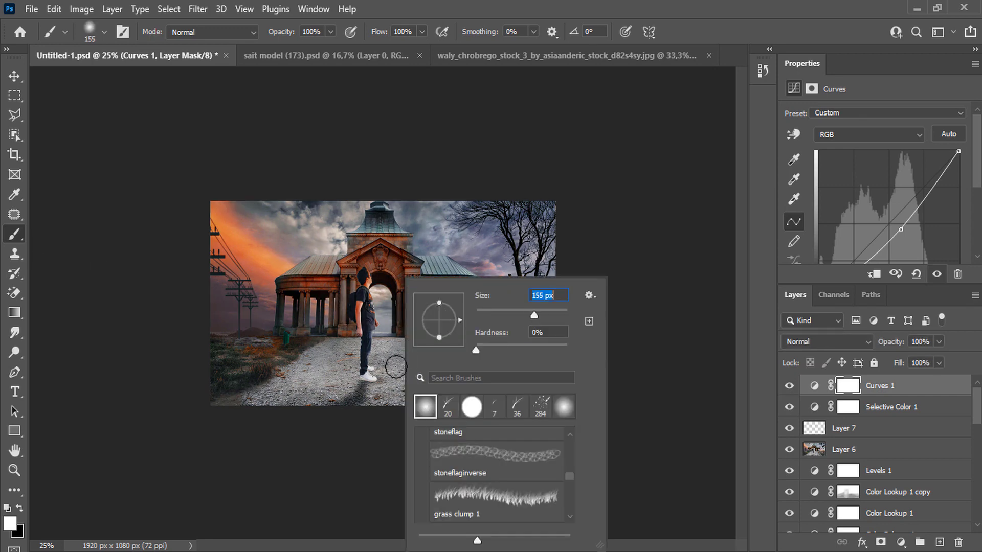
click(316, 395)
click(19, 508)
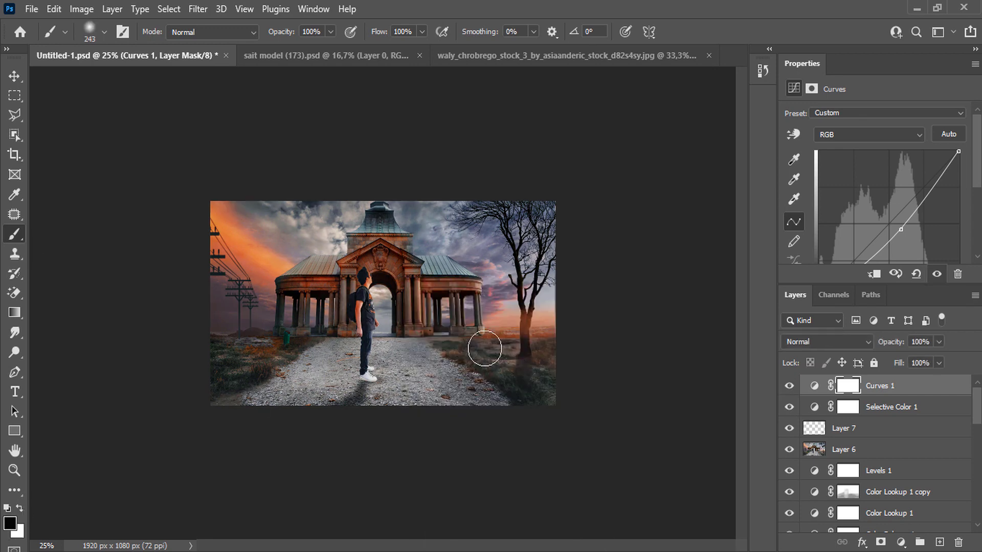
drag(485, 344, 375, 359)
key(ctrl+z)
right_click(384, 259)
mouse_move(481, 289)
mouse_down()
mouse_move(576, 212)
mouse_move(198, 307)
mouse_up()
key(Return)
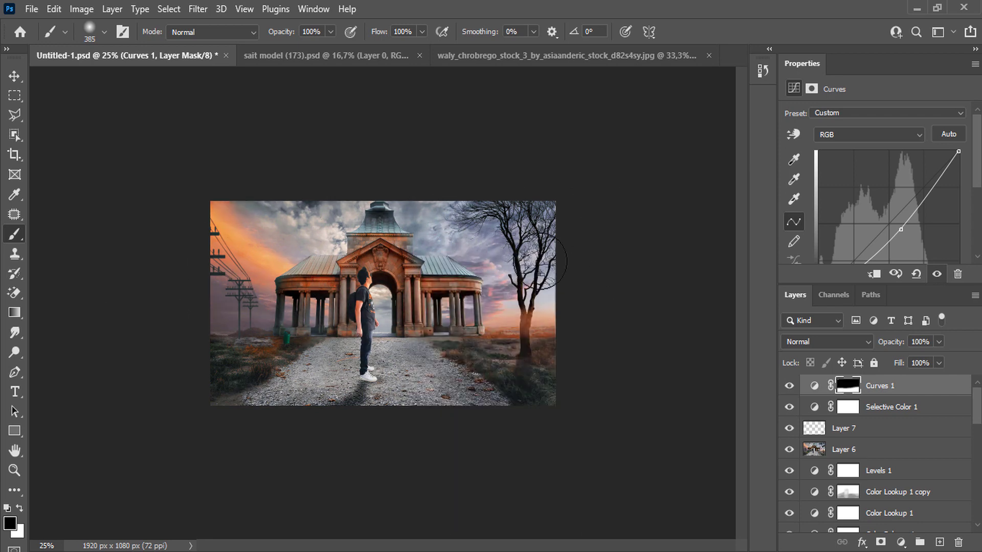
key(ctrl+plus)
key(ctrl+plus)
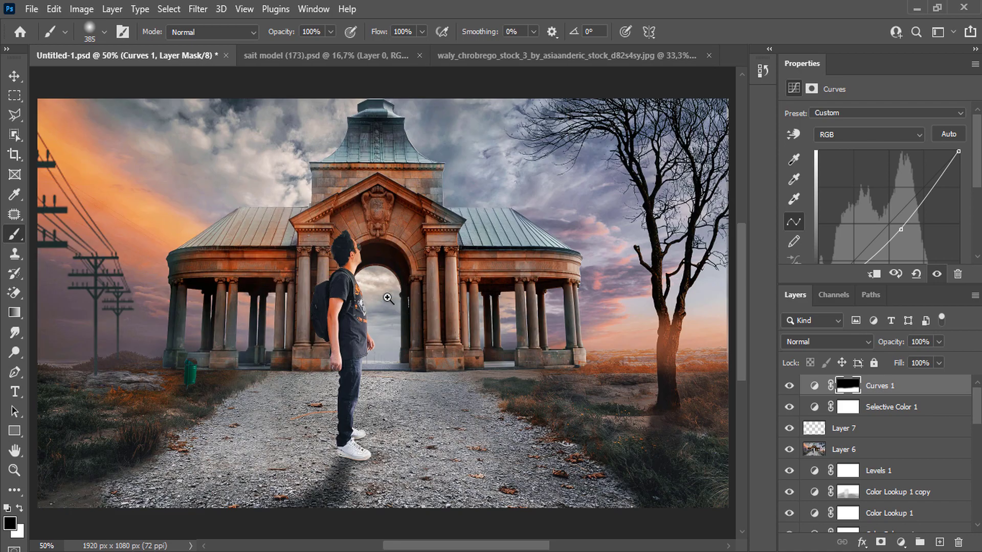
key(ctrl+plus)
key(ctrl+plus)
- Paint soft light beige haze inside the archway on a new layer
right_click(362, 276)
click(938, 541)
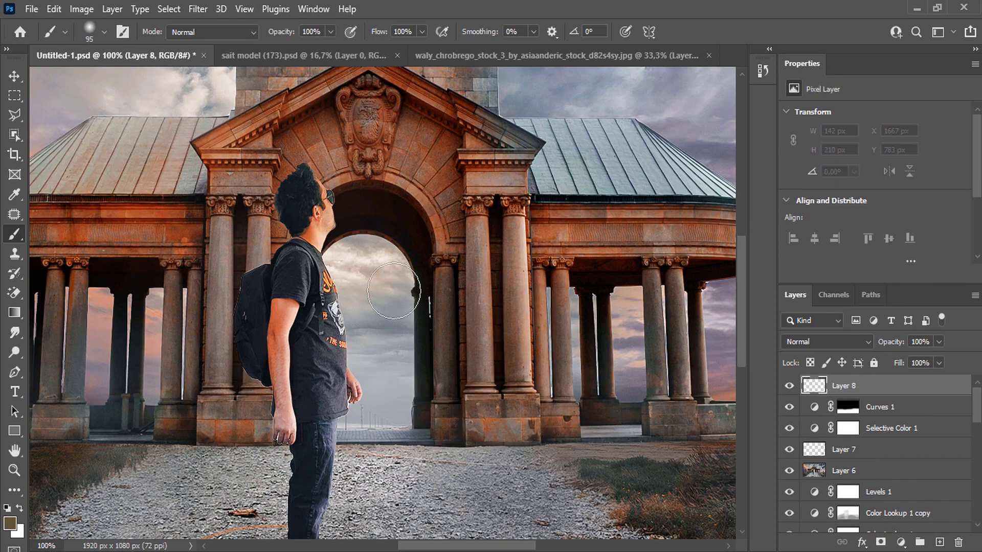
alt+click(344, 274)
mouse_move(344, 274)
mouse_down()
mouse_move(375, 397)
mouse_move(368, 265)
mouse_move(363, 403)
mouse_move(392, 399)
mouse_move(358, 403)
mouse_move(389, 409)
mouse_up()
- Set Layer 8 to Overlay blend mode and add more glow below the archway
click(840, 342)
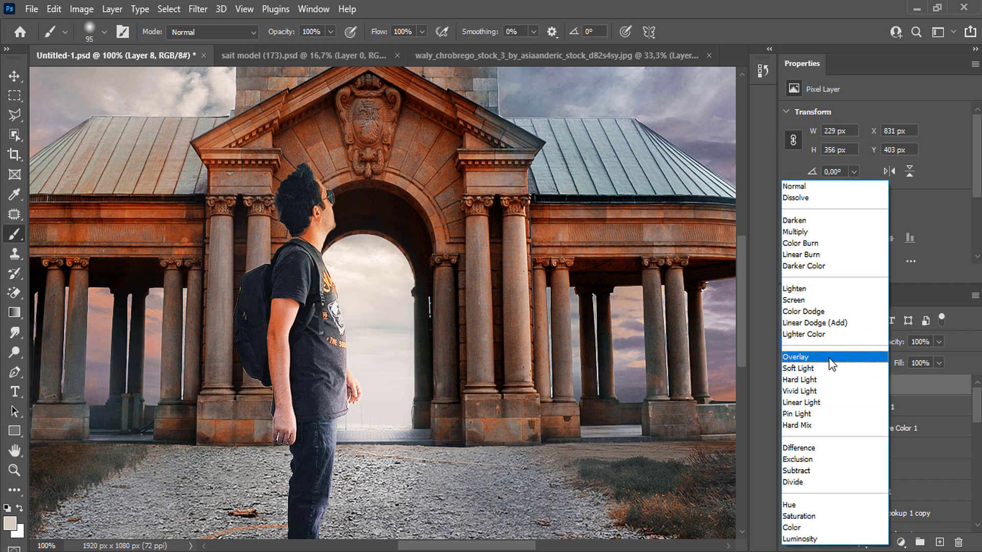
click(830, 358)
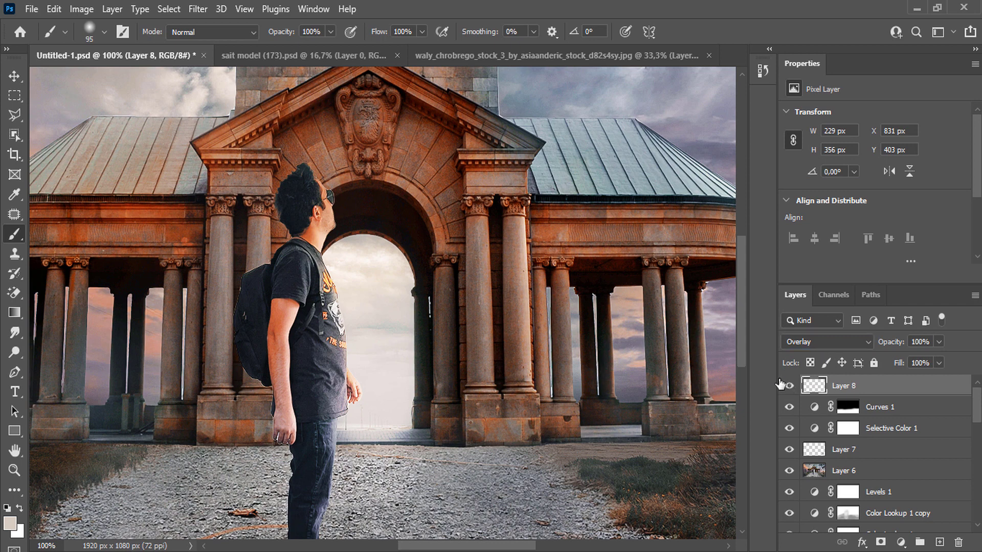
key(alt+space)
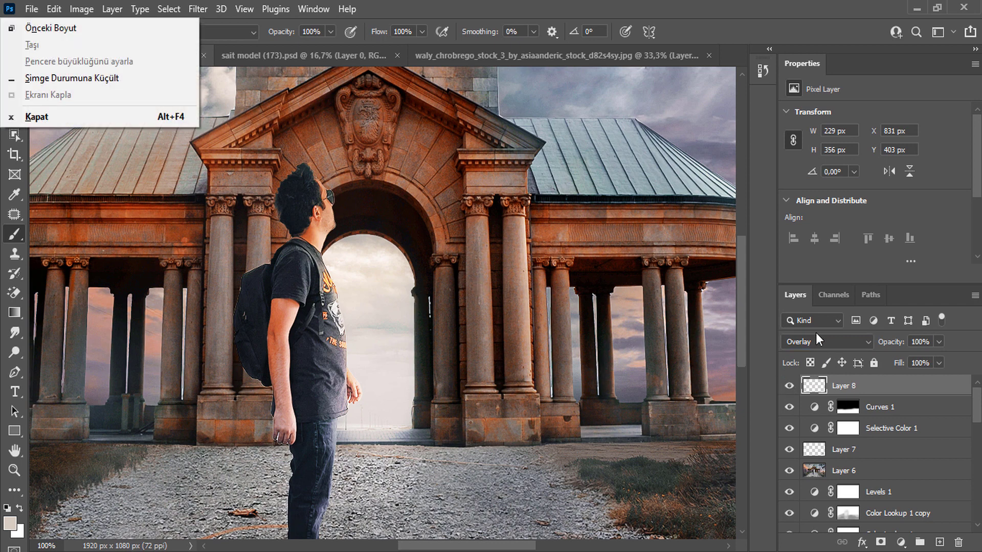
key(Escape)
key(alt+space)
key(Escape)
ctrl+alt+click(371, 301)
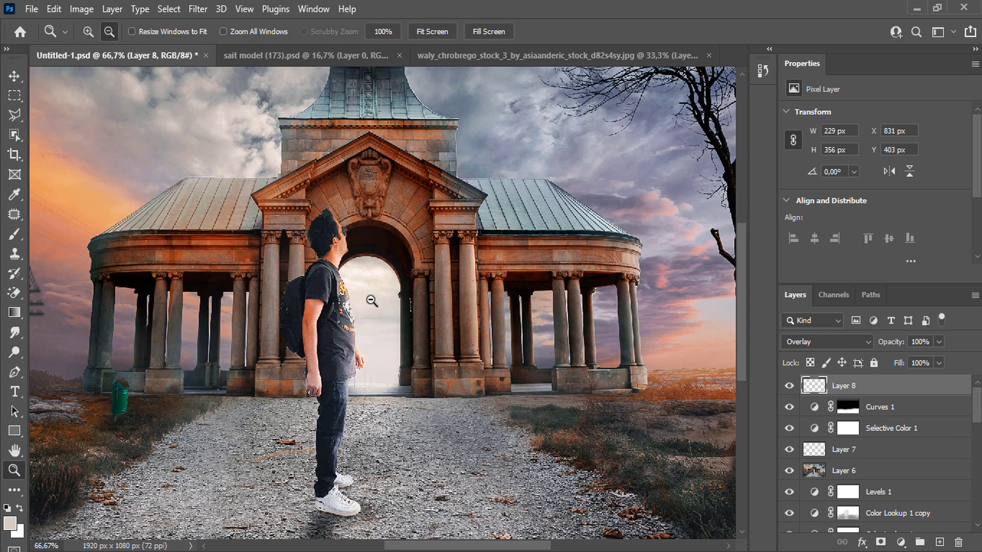
click(14, 233)
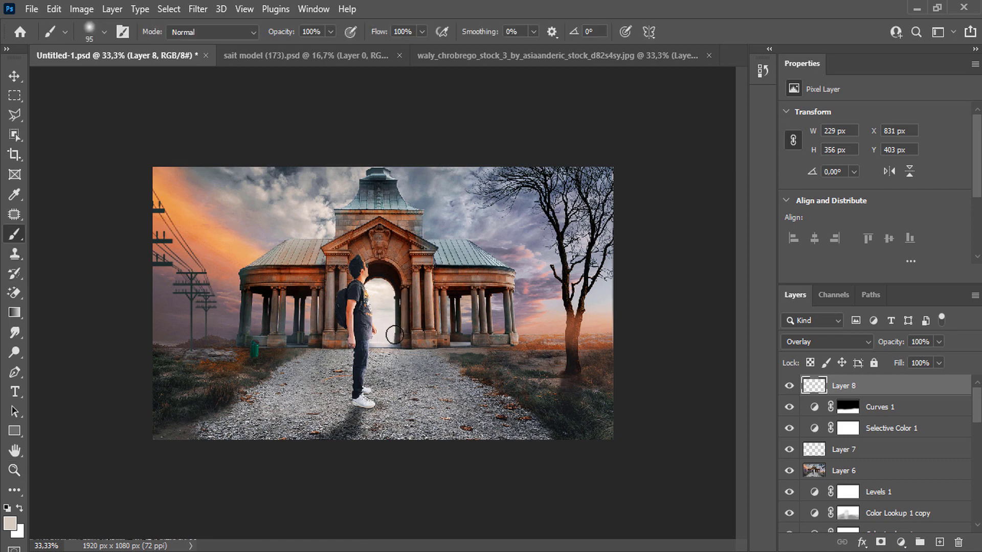
click(396, 318)
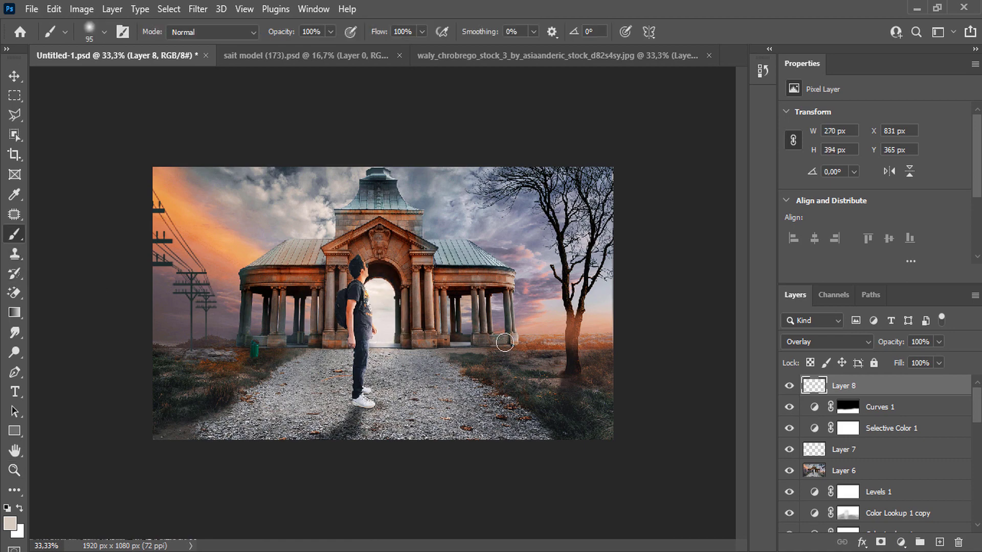
- On new Layer 9, brush 9%-opacity light haze across the right and left pillar bases
ctrl+click(388, 347)
click(939, 542)
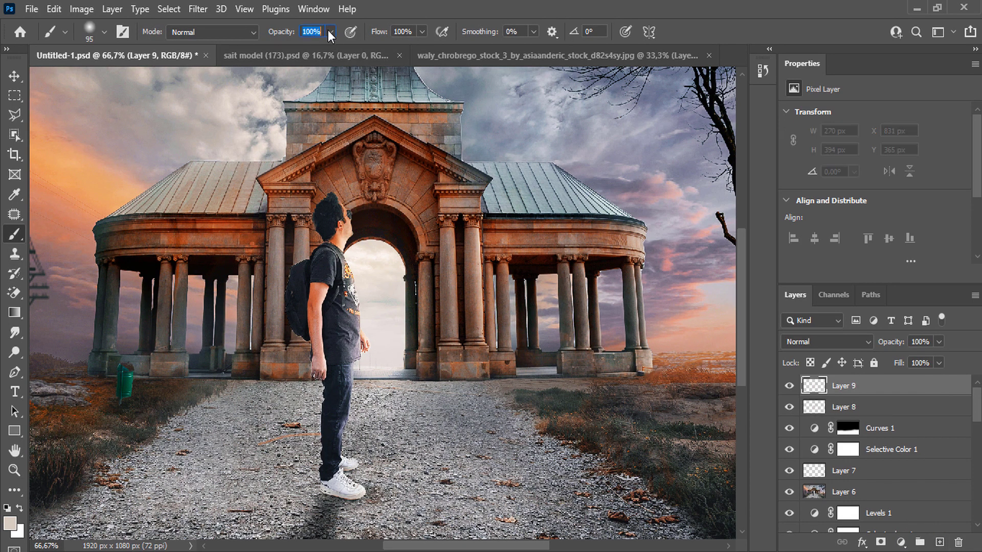
drag(375, 350, 379, 408)
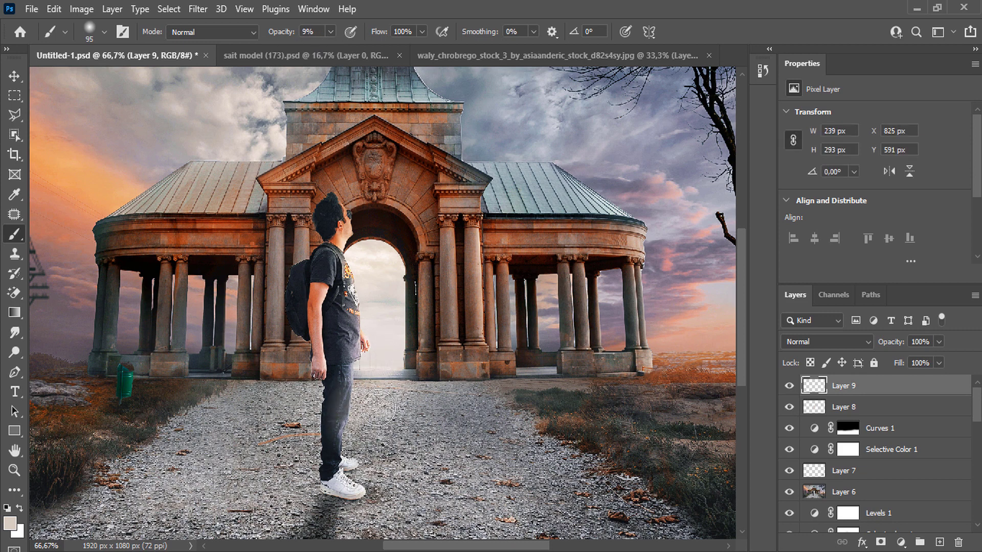
click(613, 342)
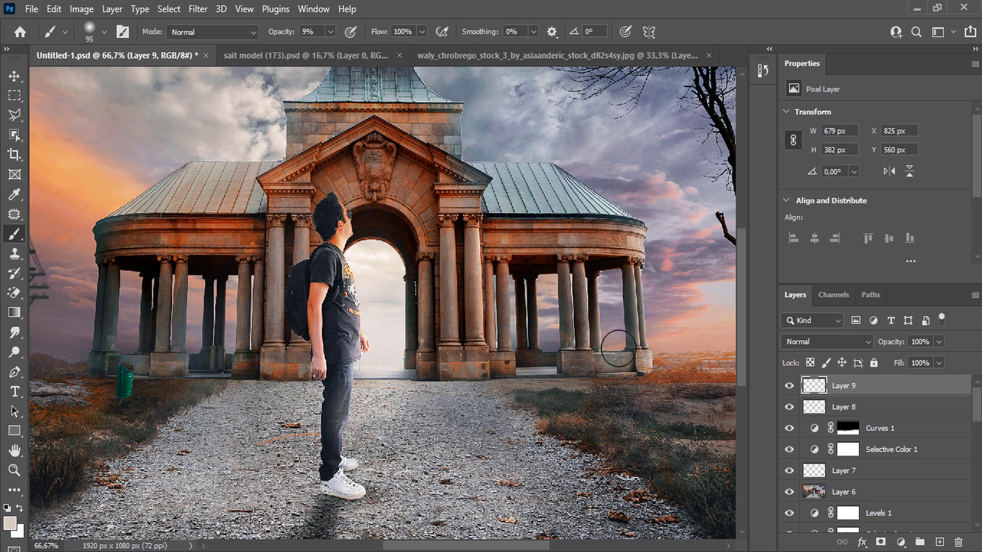
click(253, 348)
mouse_move(253, 347)
mouse_down()
mouse_move(94, 331)
mouse_move(30, 348)
mouse_up()
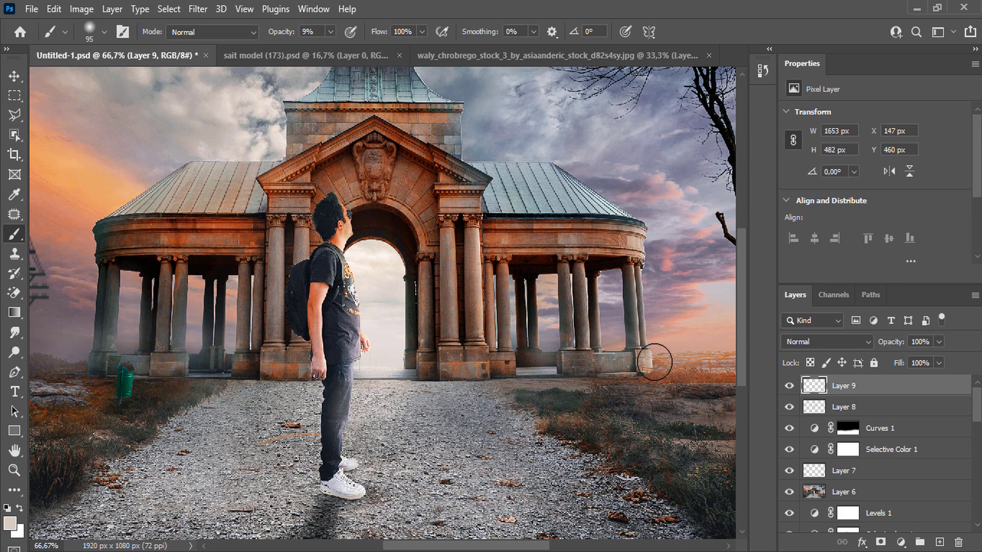
- Extend the haze to the image's left edge and fit the whole image on screen
key(ctrl+minus)
key(ctrl+minus)
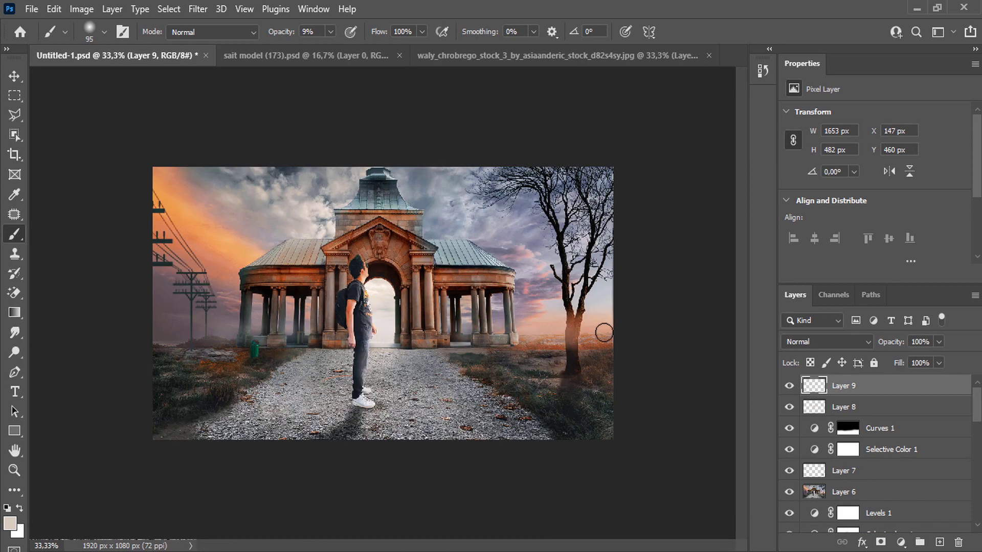
drag(211, 331, 121, 338)
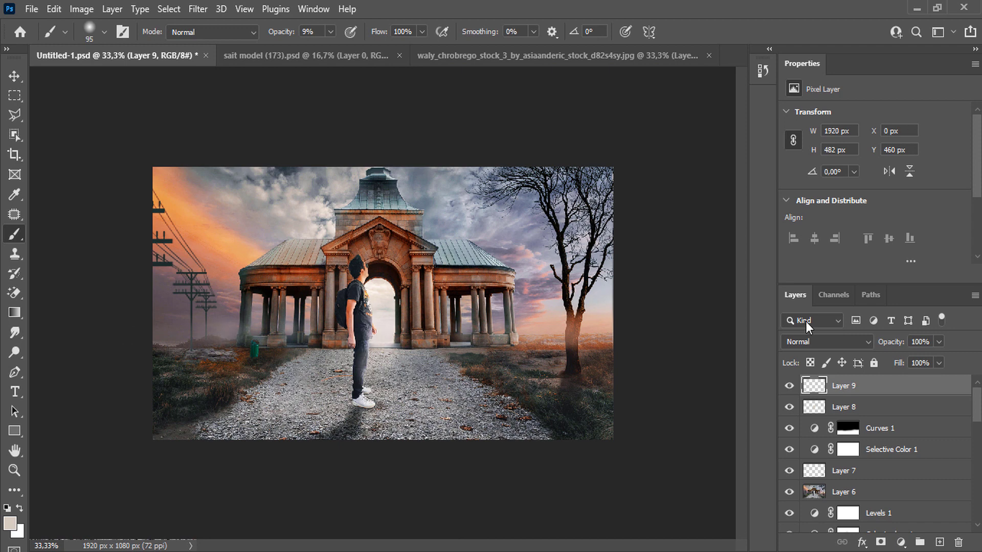
key(ctrl+minus)
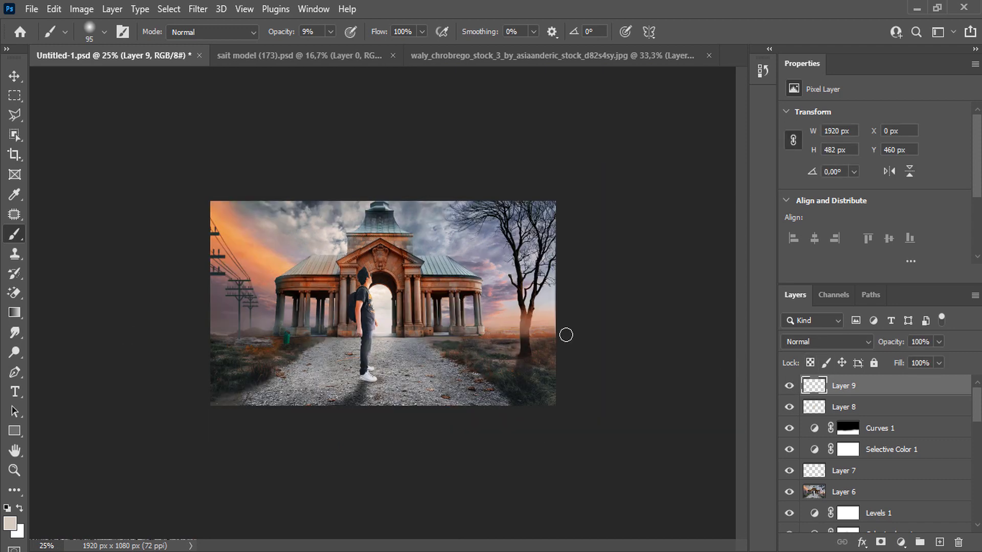
key(z)
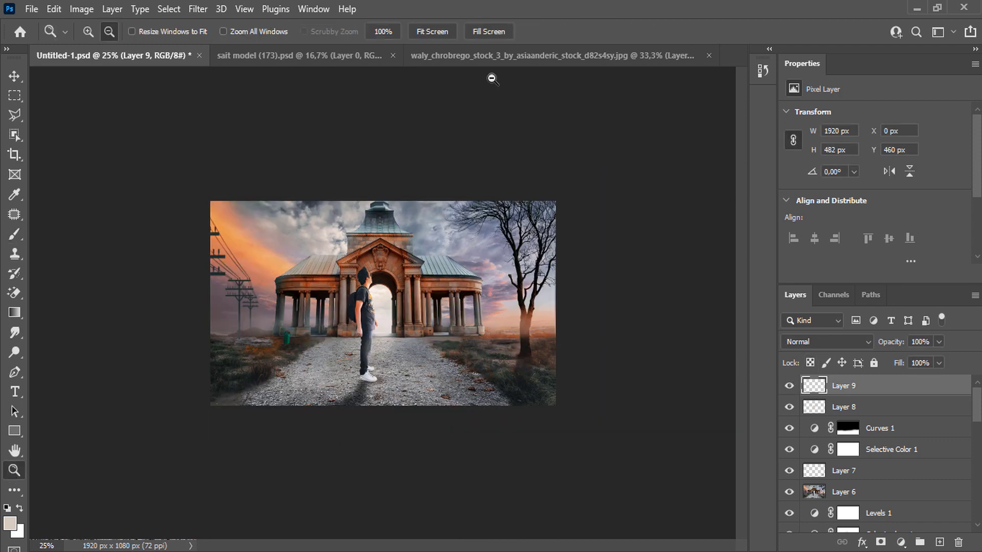
click(432, 31)
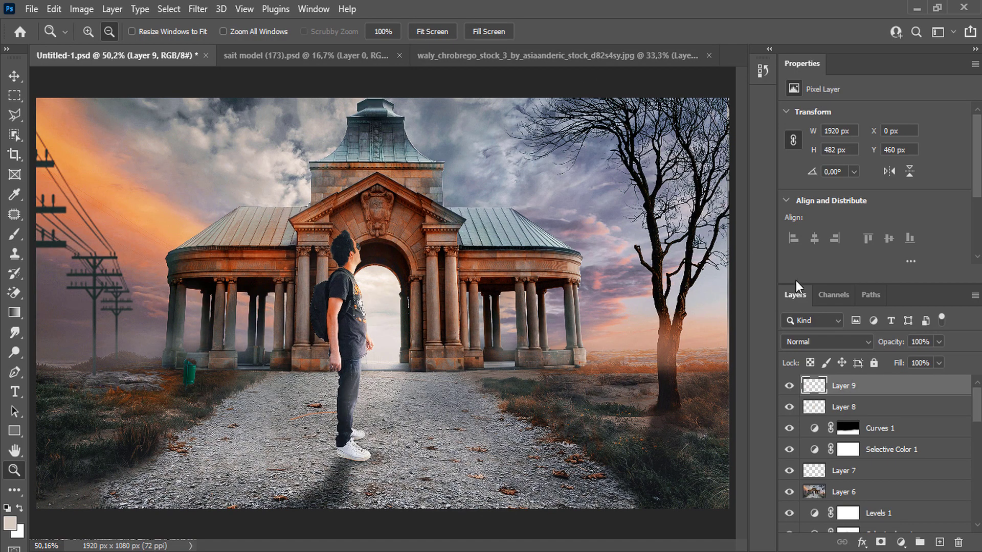